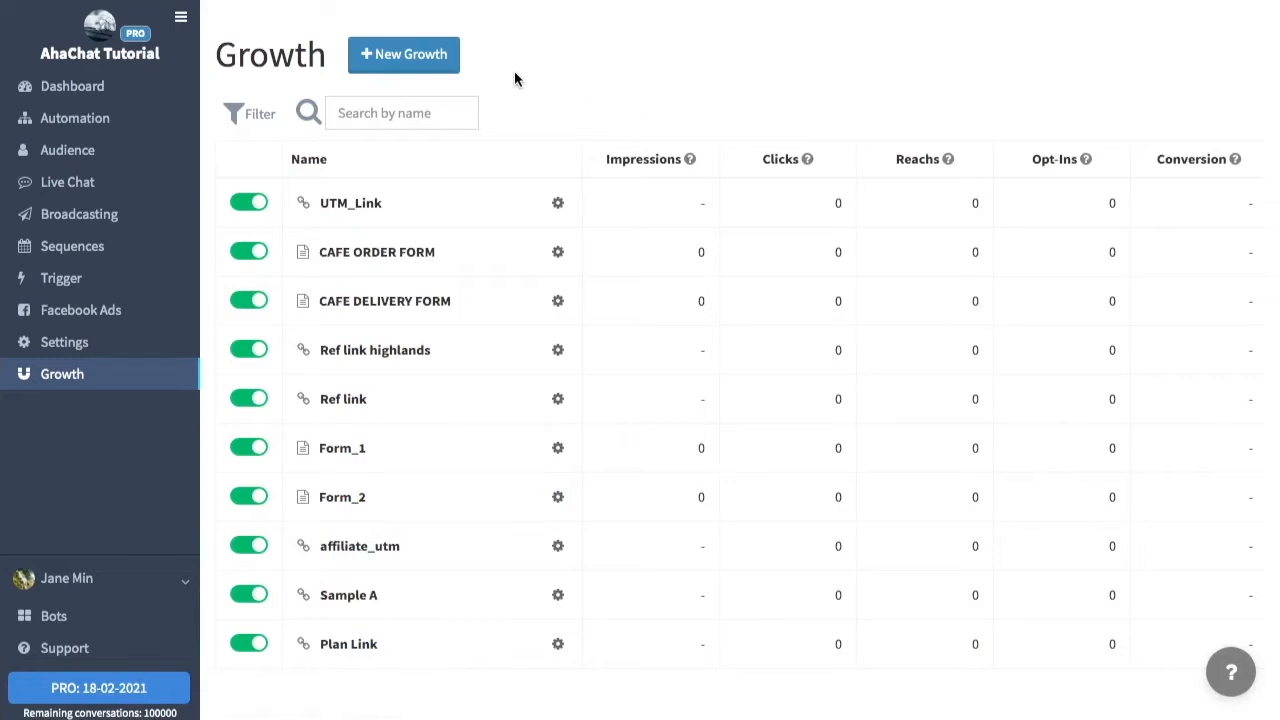
Browse the available growth tool types, then open the CAFE ORDER FORM for editing.
left_click(436, 66)
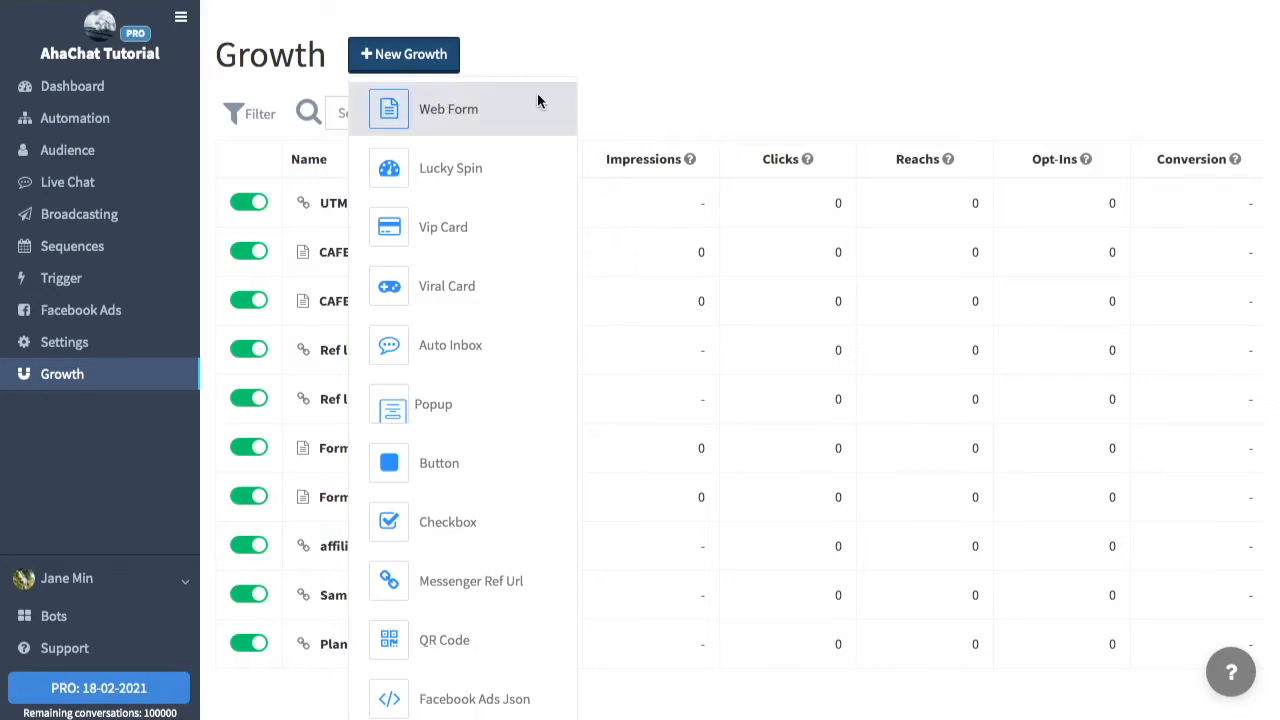
left_click(603, 80)
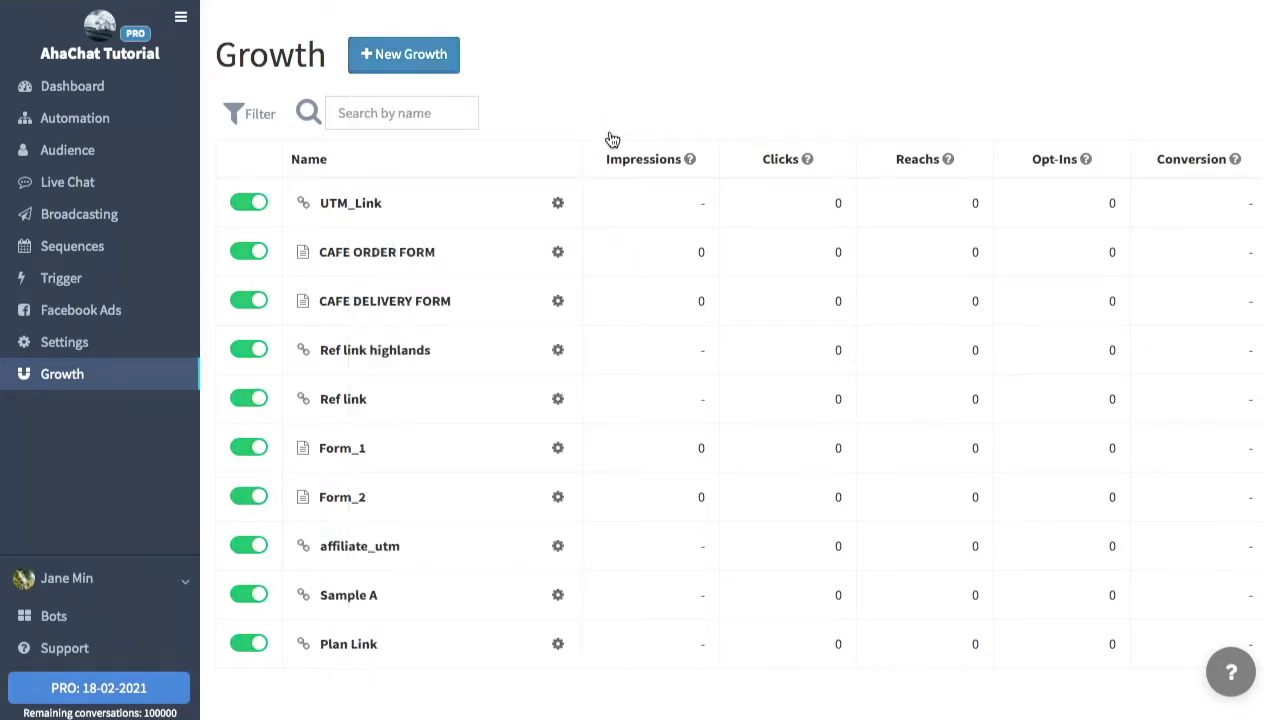
left_click(462, 262)
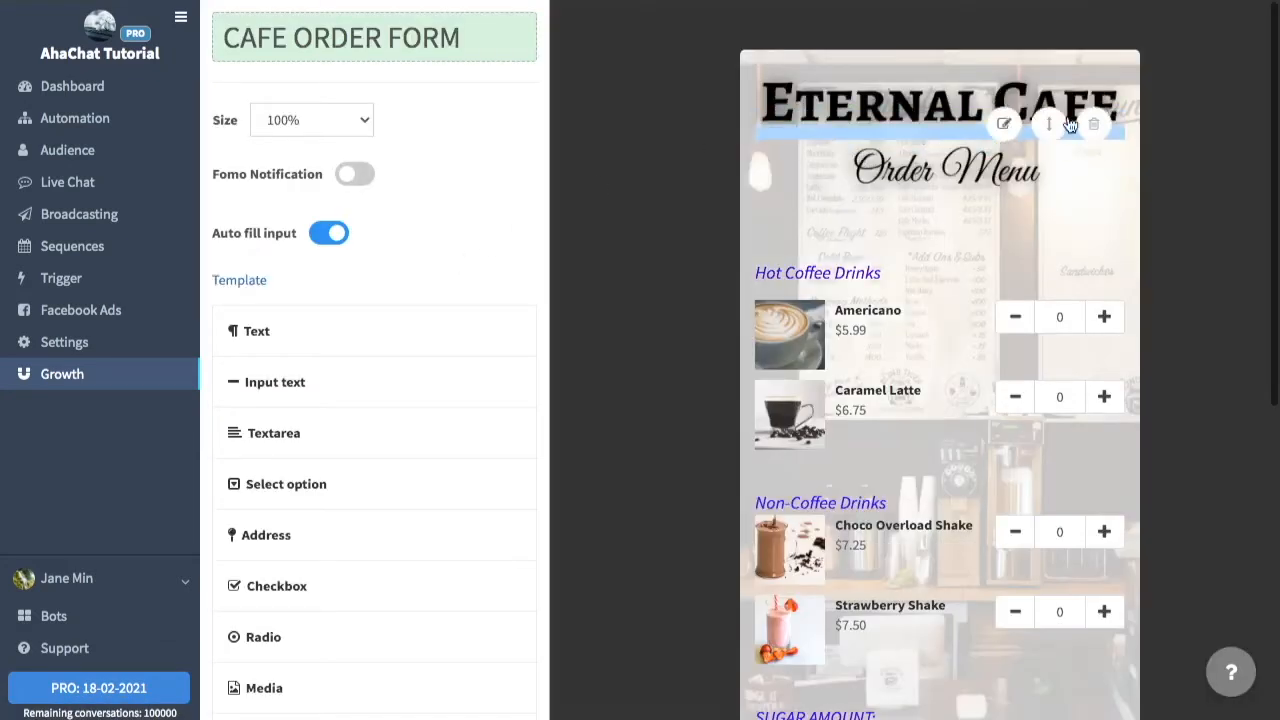
Look through the CAFE ORDER FORM from its title and drink products down to the submit button.
scroll(1207, 230, "down", 1)
scroll(1207, 236, "down", 3)
scroll(1207, 236, "up", 2)
scroll(1207, 236, "up", 2)
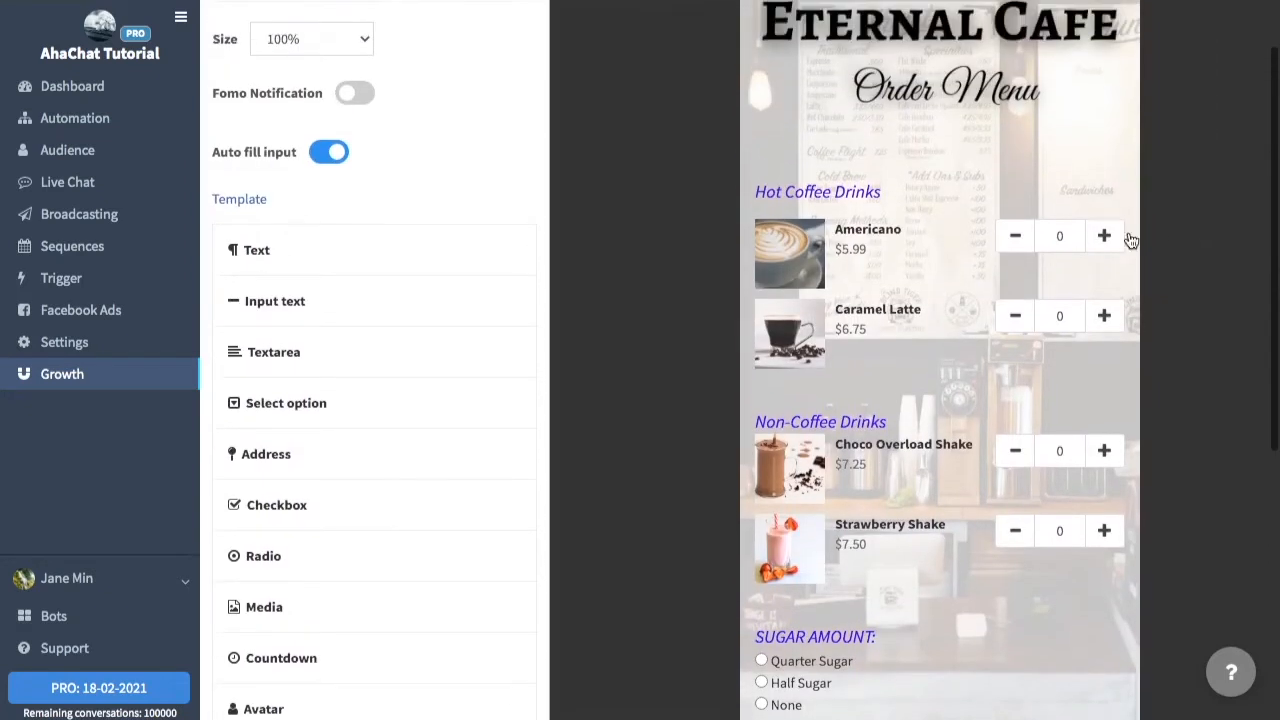
scroll(1147, 318, "up", 1)
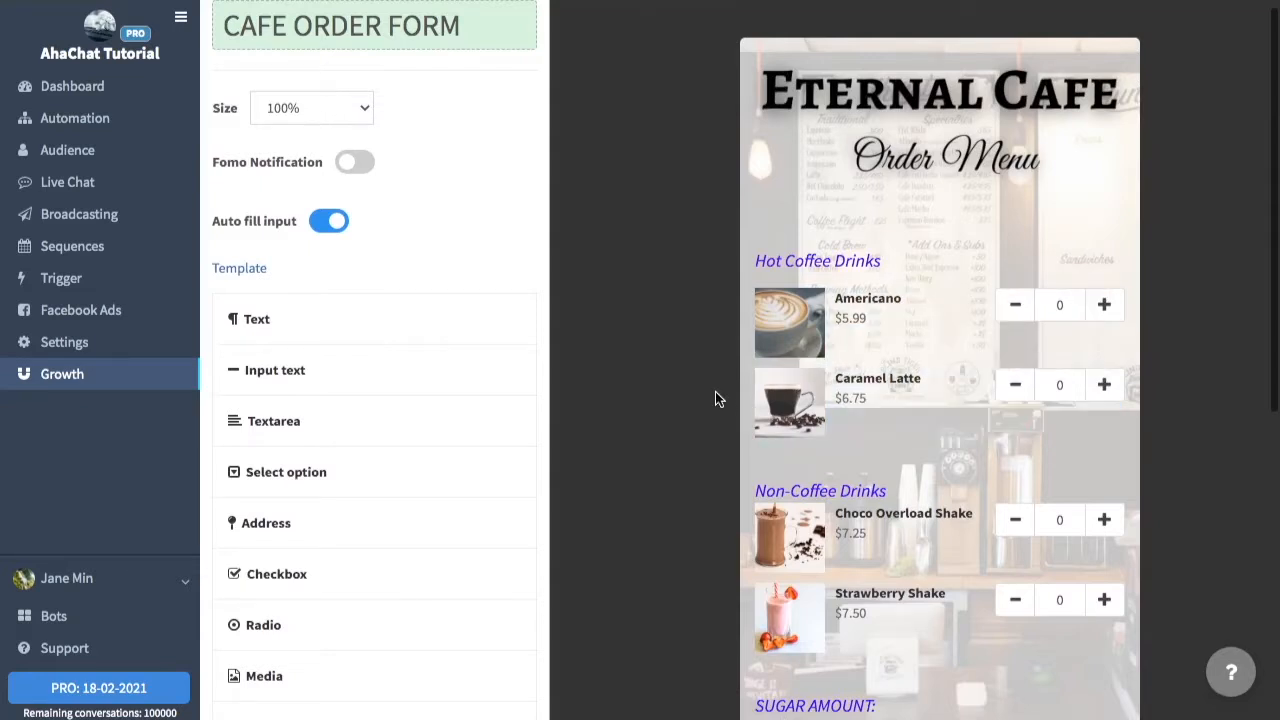
scroll(715, 396, "down", 3)
scroll(715, 398, "down", 1)
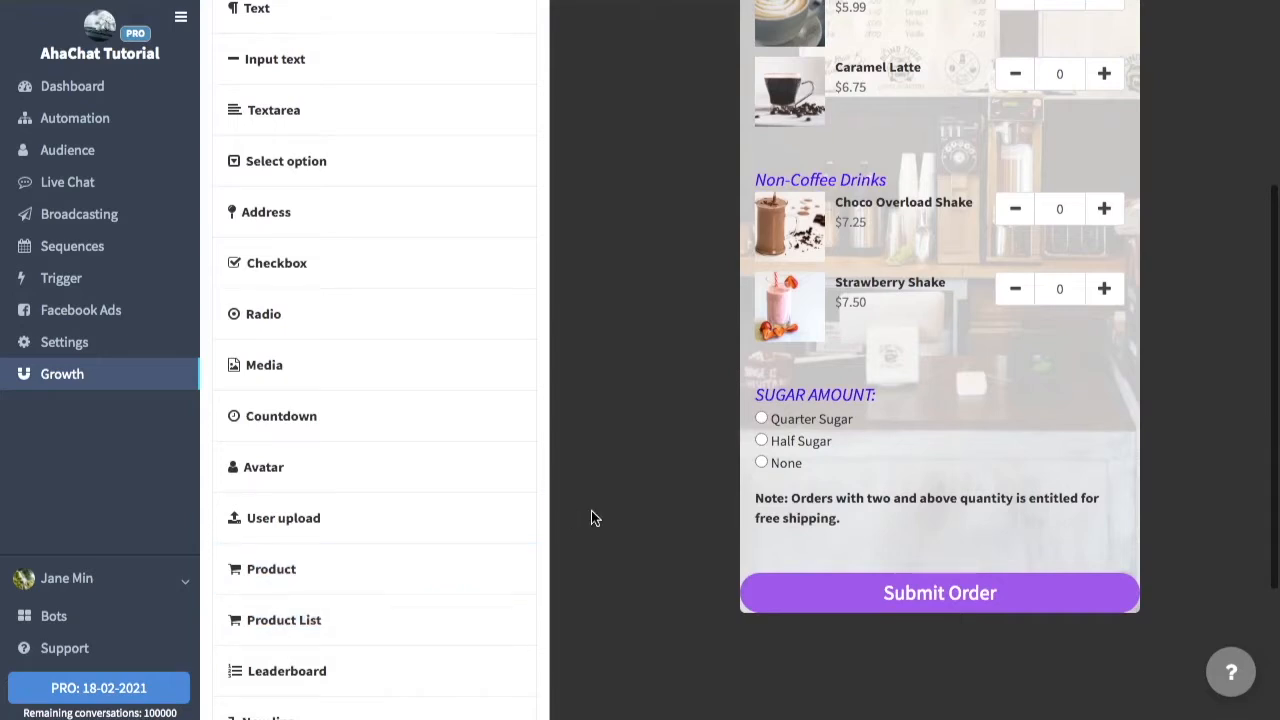
scroll(594, 517, "up", 3)
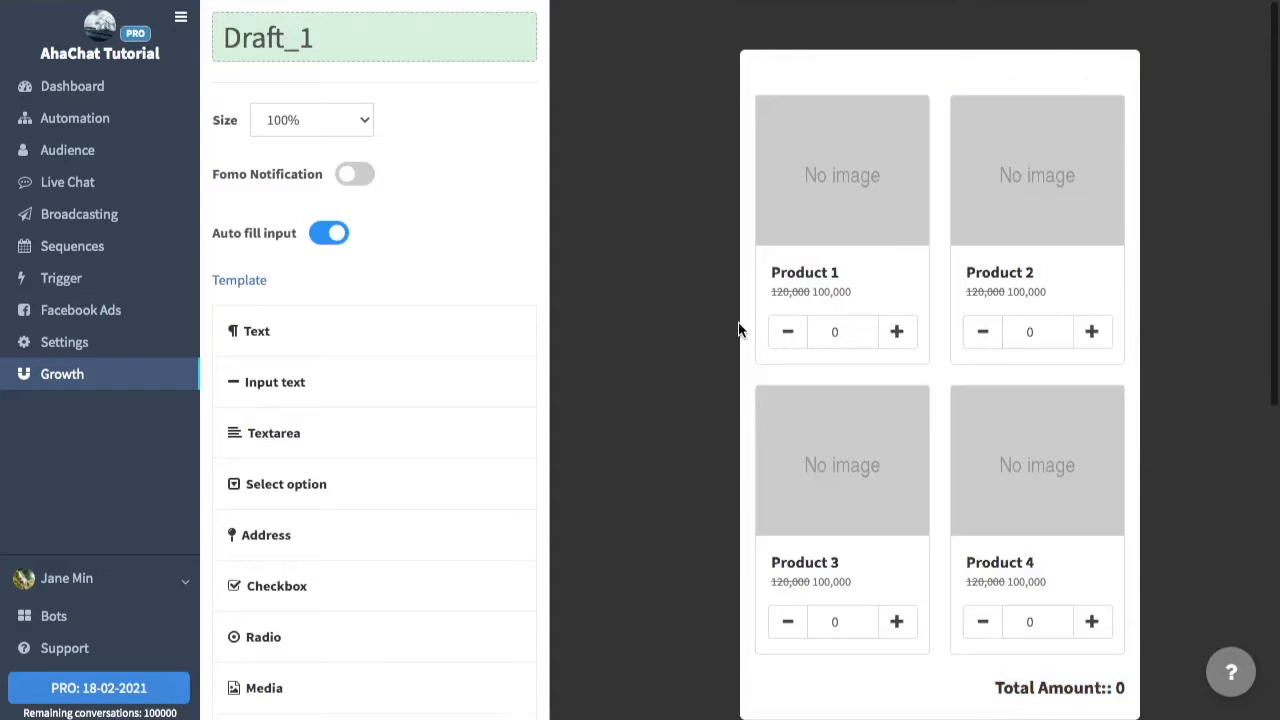
Look over the four-product list in the Draft_1 form and open its settings.
scroll(740, 330, "down", 1)
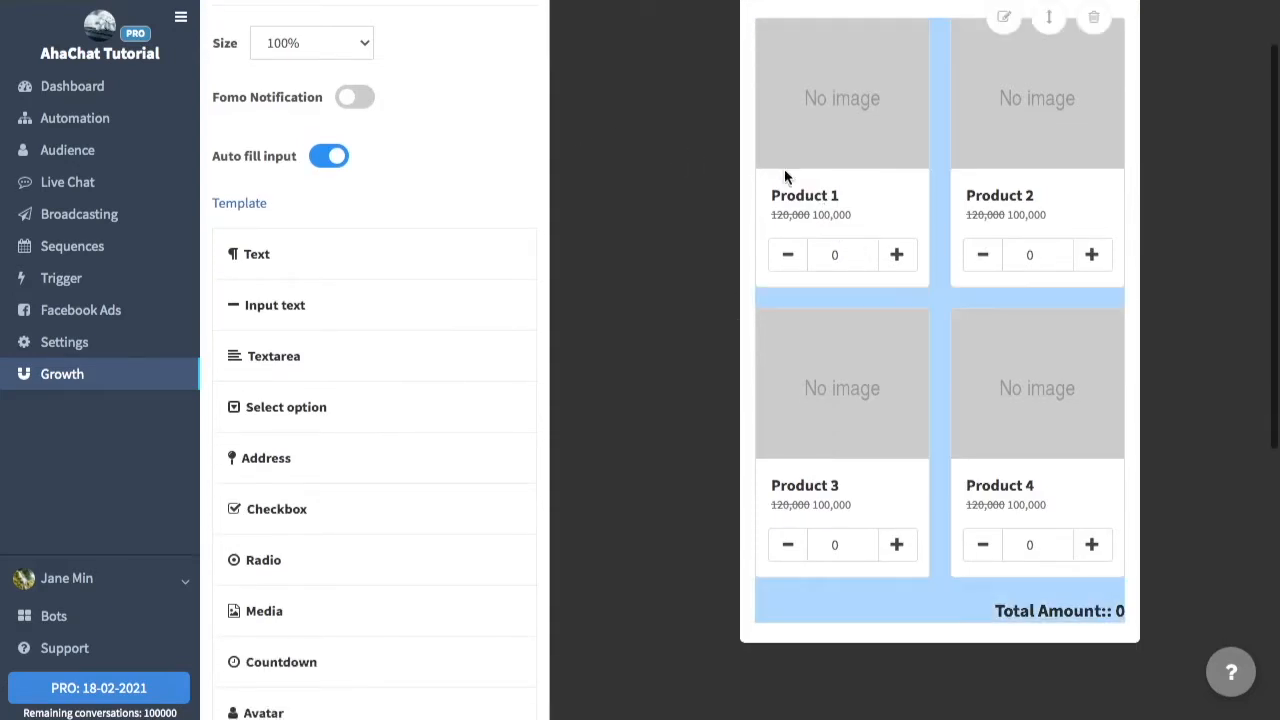
scroll(1058, 190, "up", 1)
left_click(998, 98)
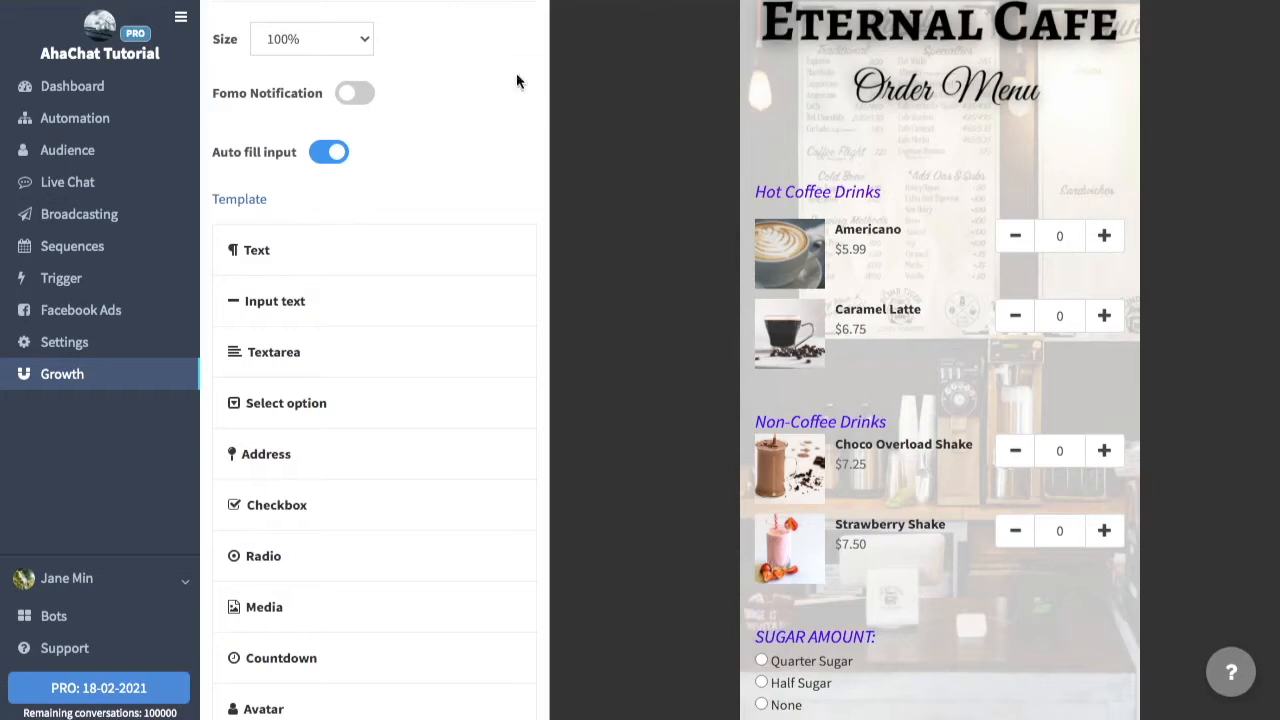
Examine the Americano product's name, price and quantity settings in the CAFE ORDER FORM, then close them.
scroll(650, 312, "down", 1)
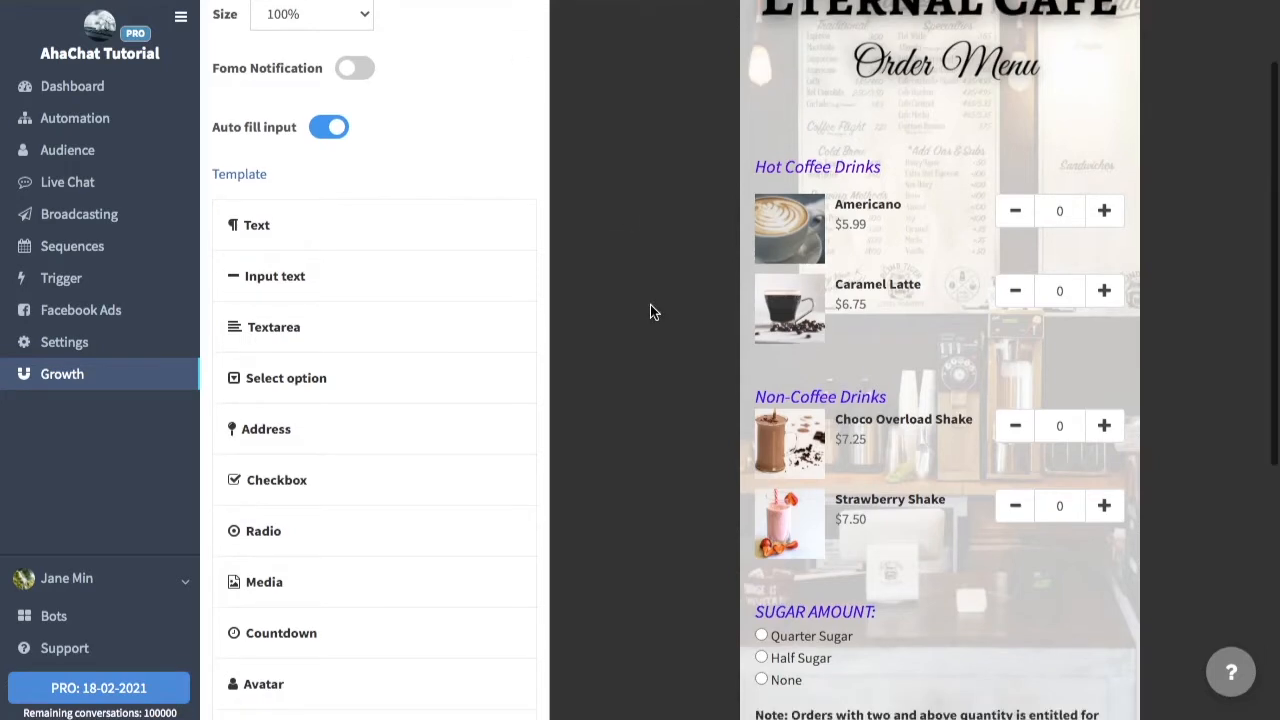
left_click(1005, 194)
scroll(1132, 191, "up", 2)
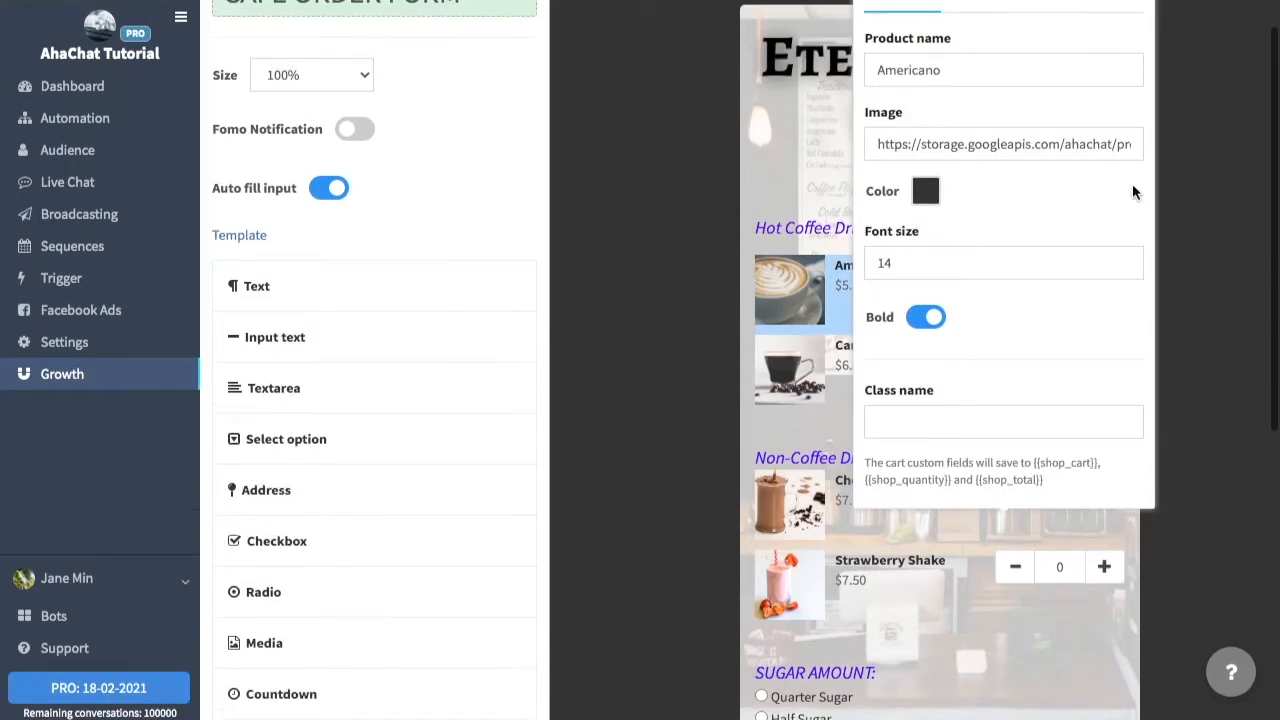
scroll(1133, 191, "up", 1)
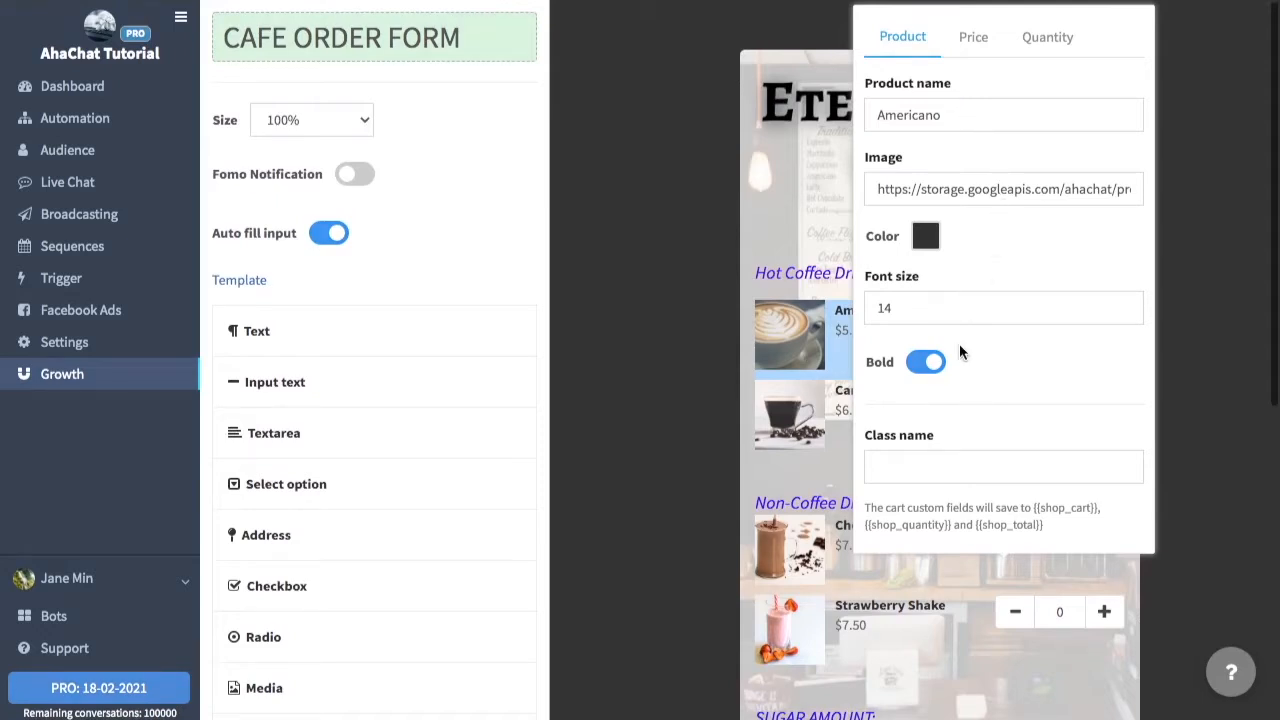
left_click(972, 38)
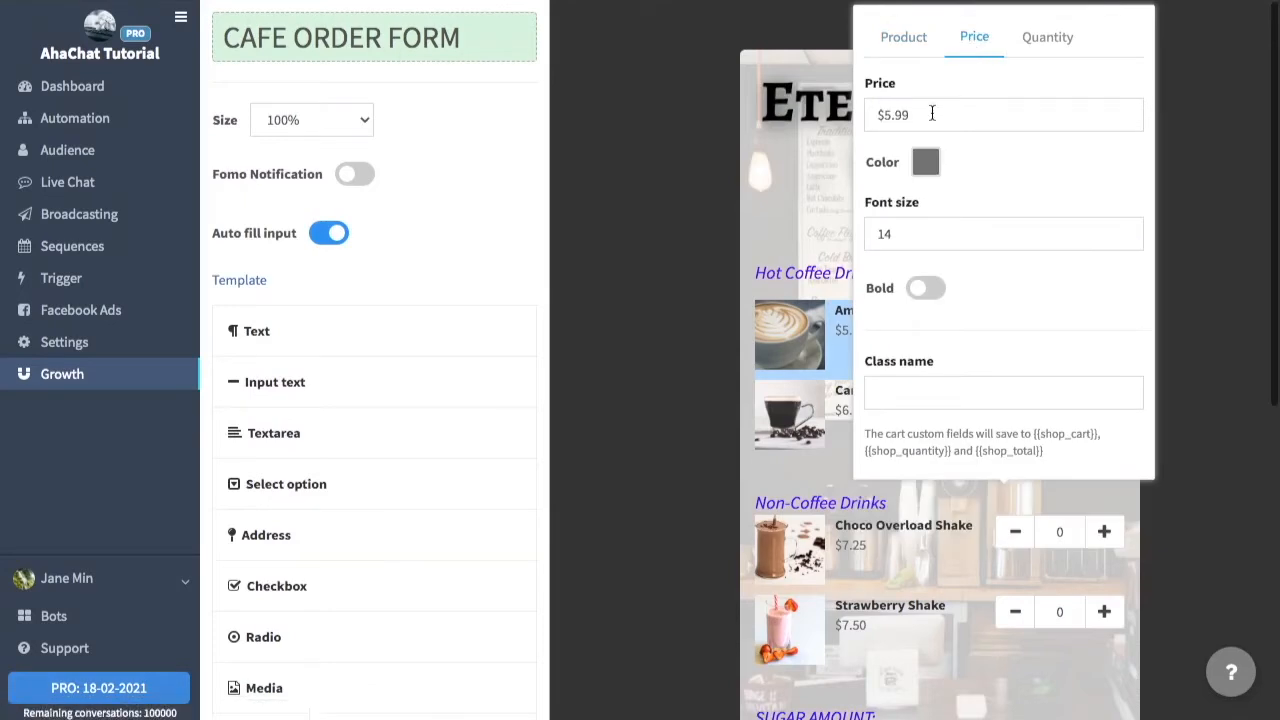
left_click(1049, 40)
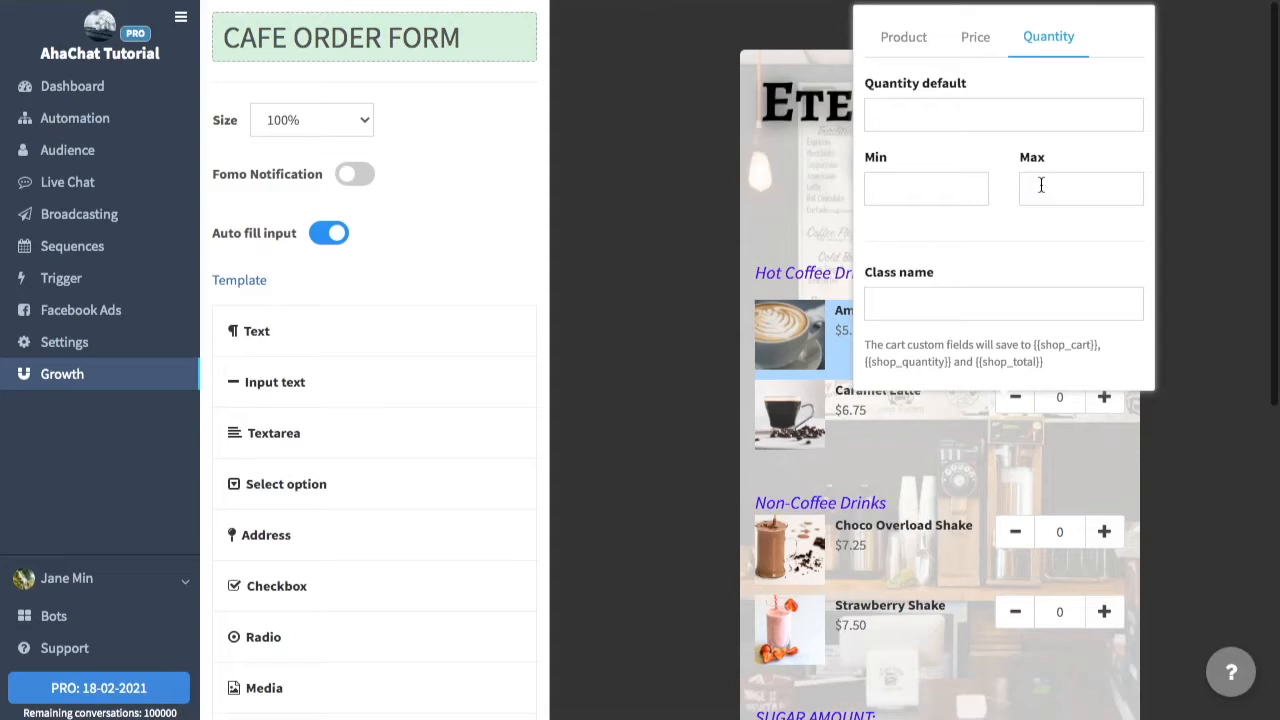
left_click(1220, 277)
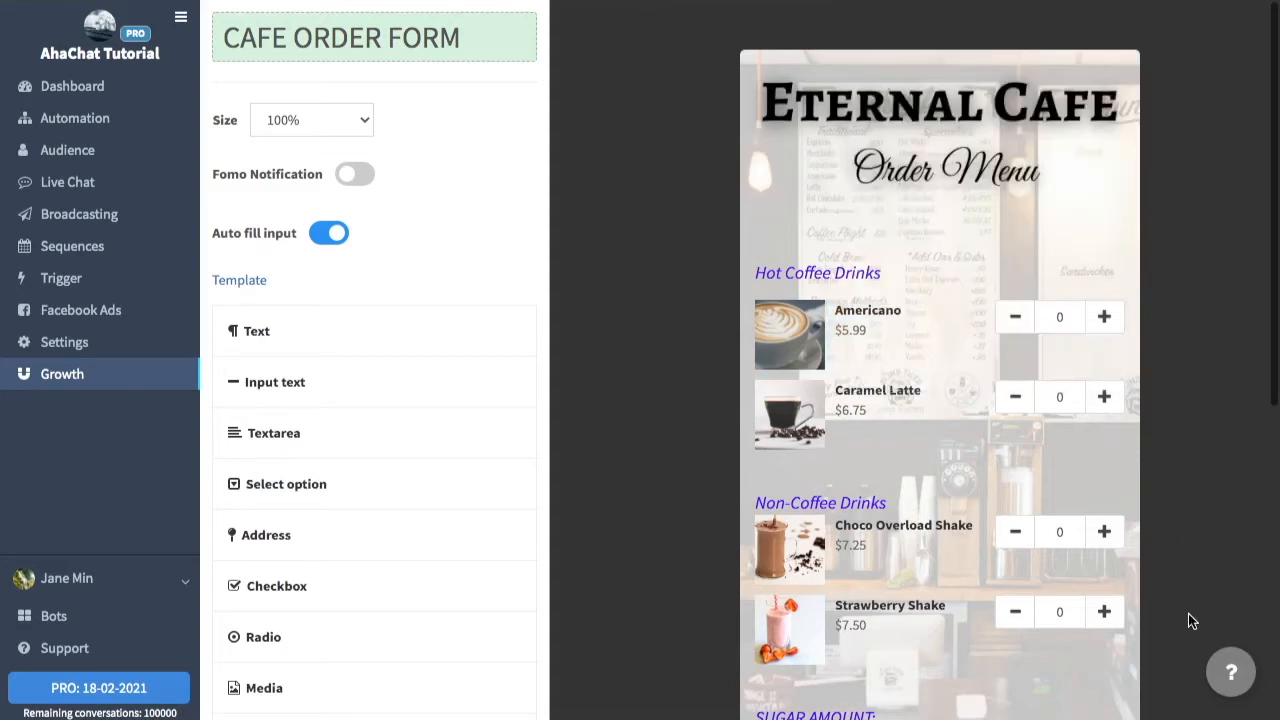
Open the settings of the radio options under SUGAR AMOUNT and examine the custom field, required setting and options.
scroll(1200, 505, "down", 4)
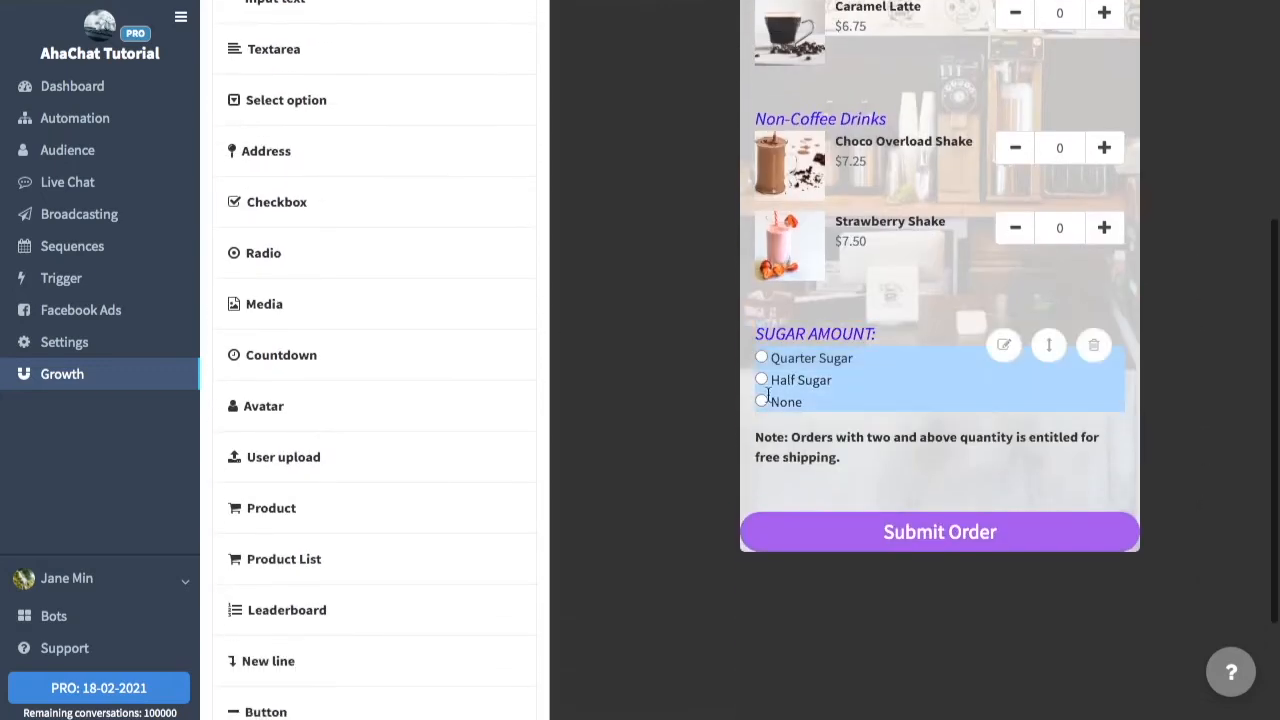
left_click(1004, 344)
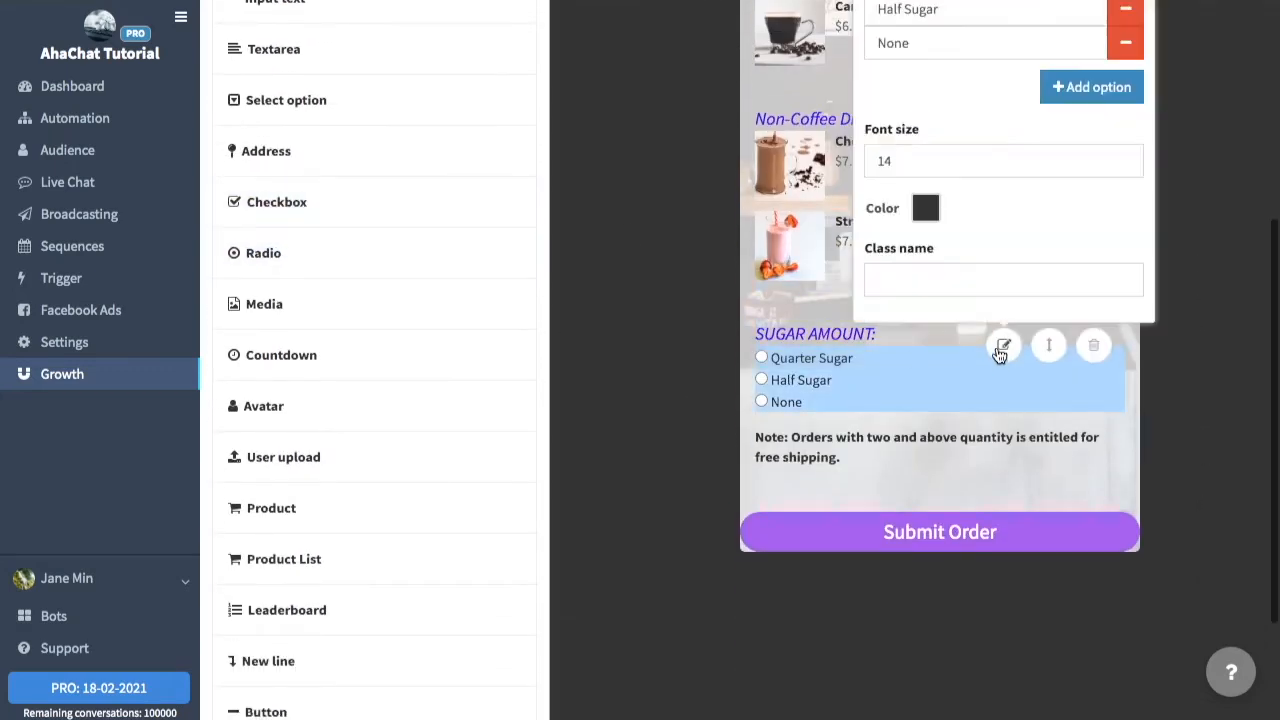
scroll(920, 100, "up", 3)
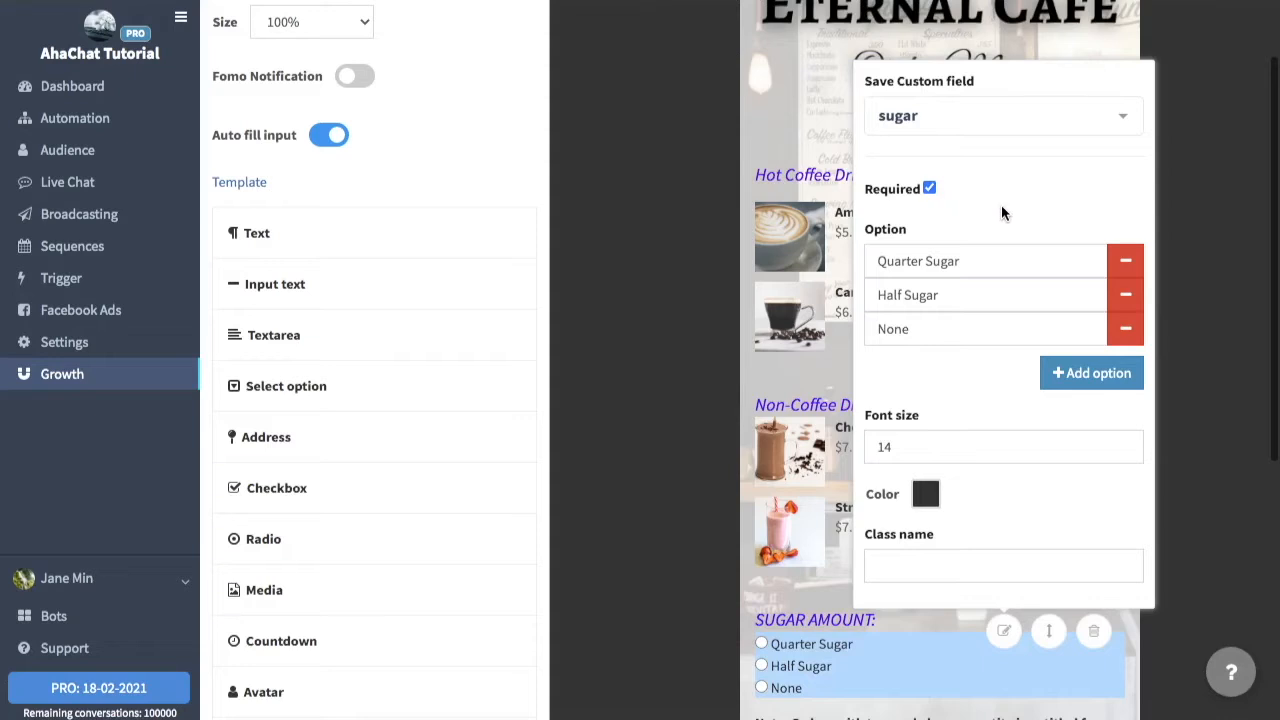
scroll(1171, 229, "down", 1)
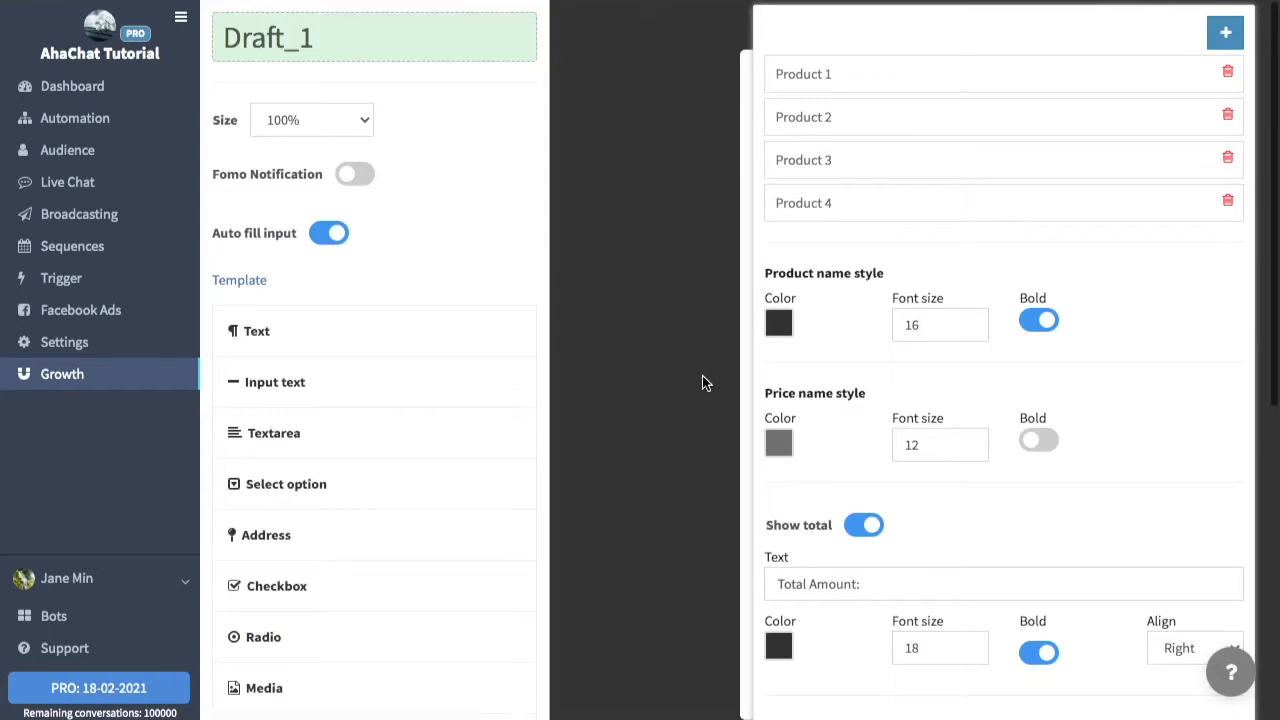
Close the product list settings in Draft_1 and add a checkbox element and a radio element below the list.
left_click(703, 382)
scroll(703, 382, "down", 1)
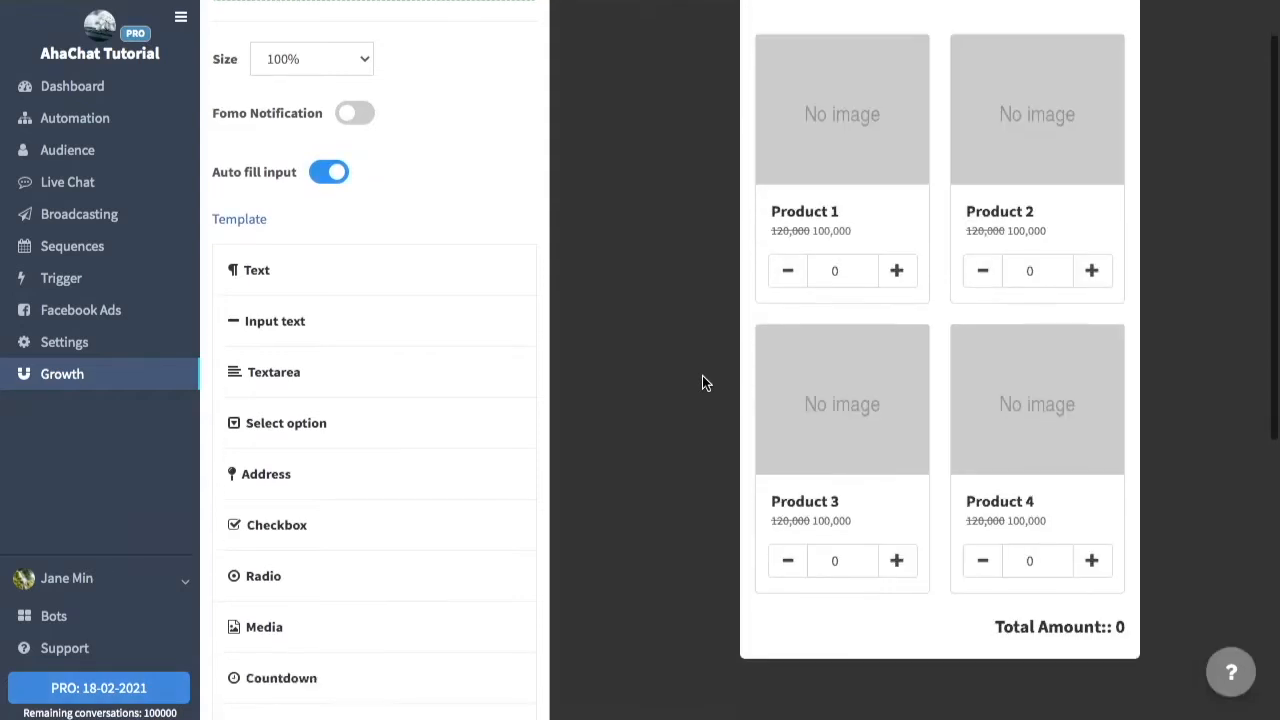
scroll(702, 382, "down", 2)
left_click(460, 325)
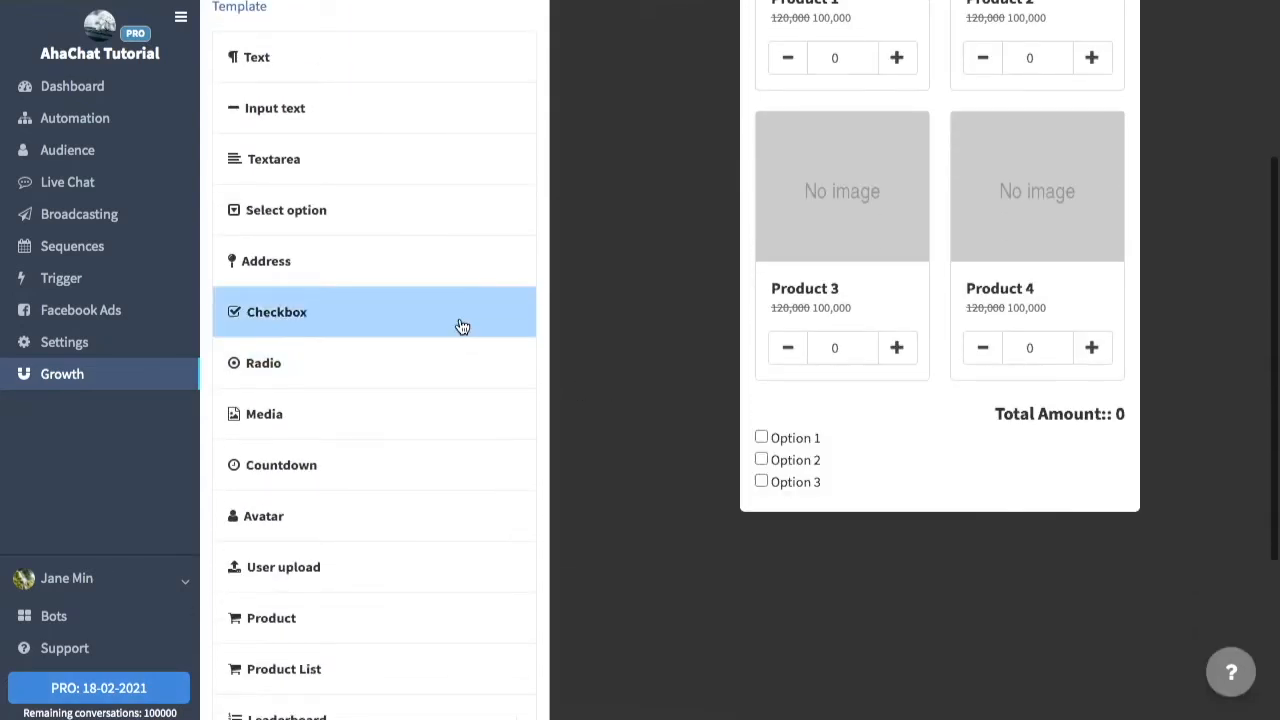
left_click(474, 377)
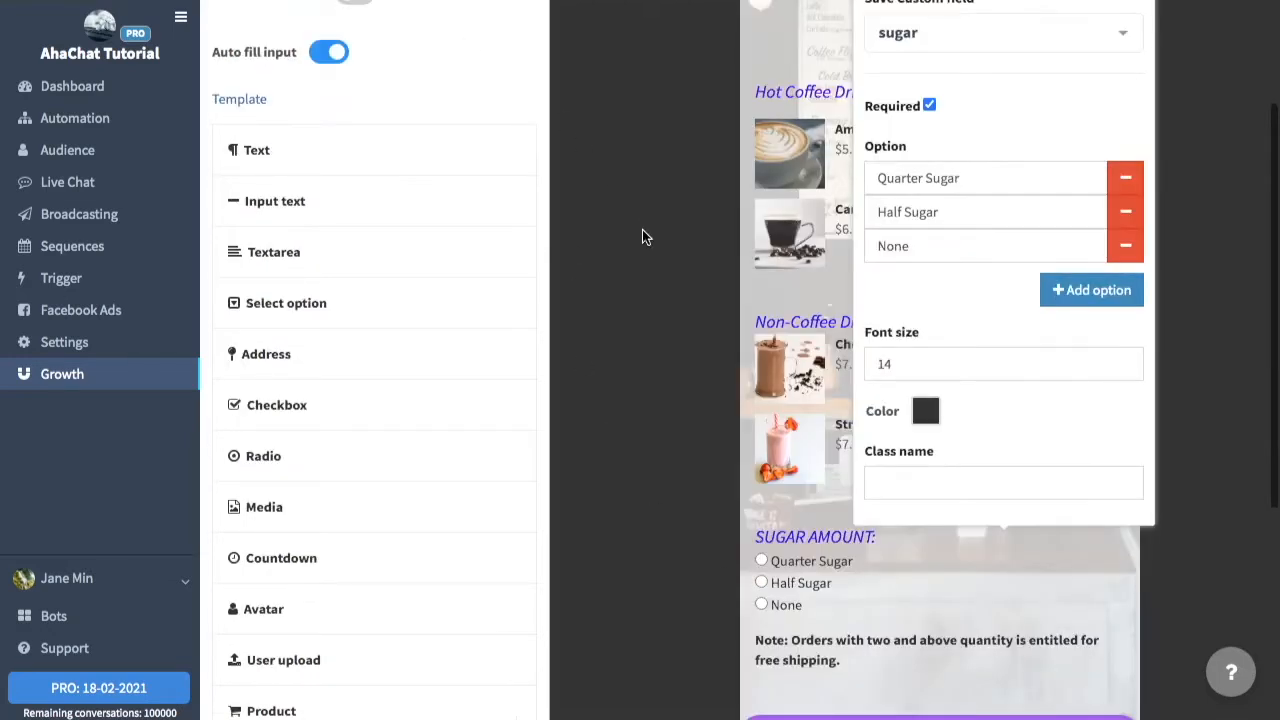
Close the sugar options' settings and review the whole CAFE ORDER FORM down to the end of the editor.
left_click(642, 236)
scroll(655, 250, "up", 3)
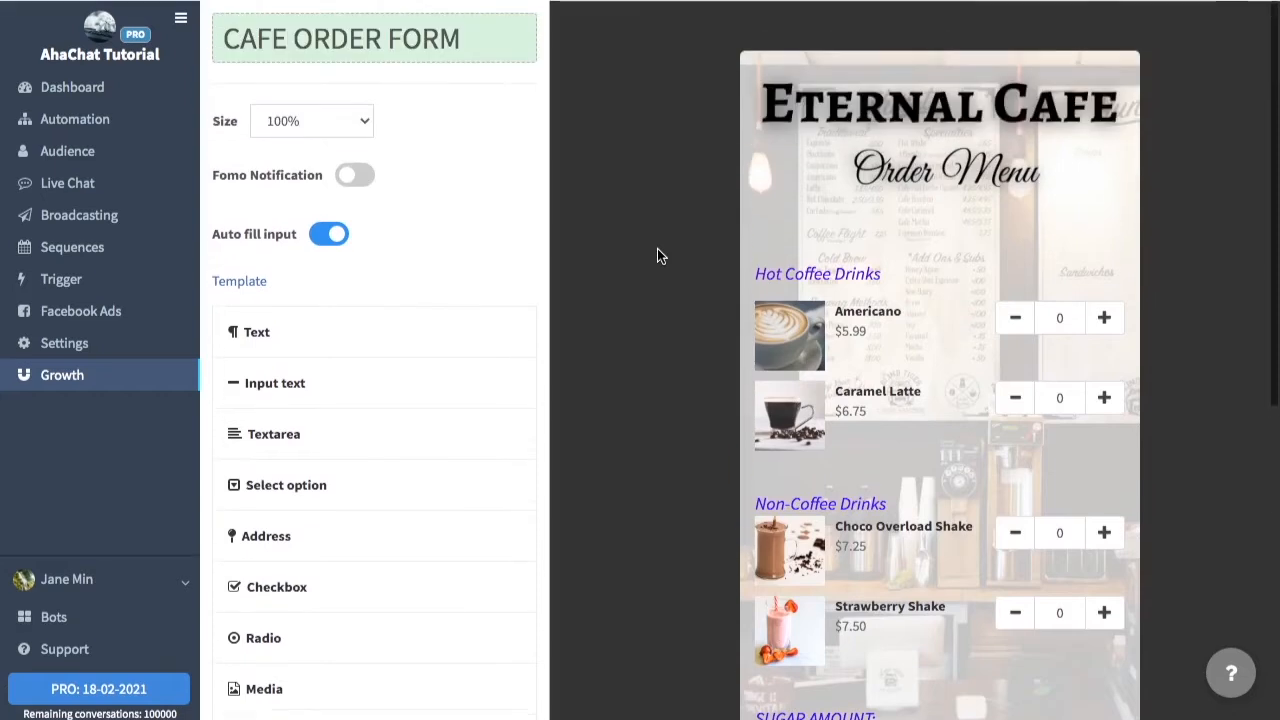
scroll(657, 256, "down", 4)
scroll(657, 256, "up", 1)
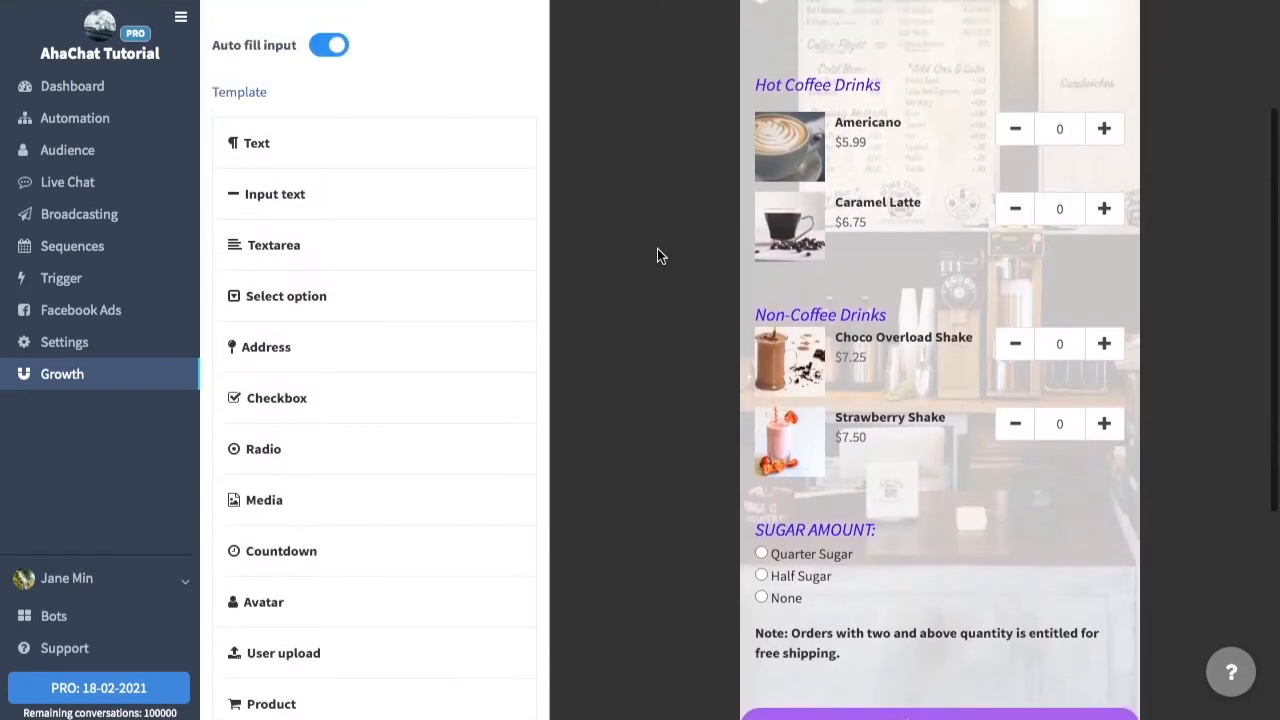
scroll(657, 256, "up", 1)
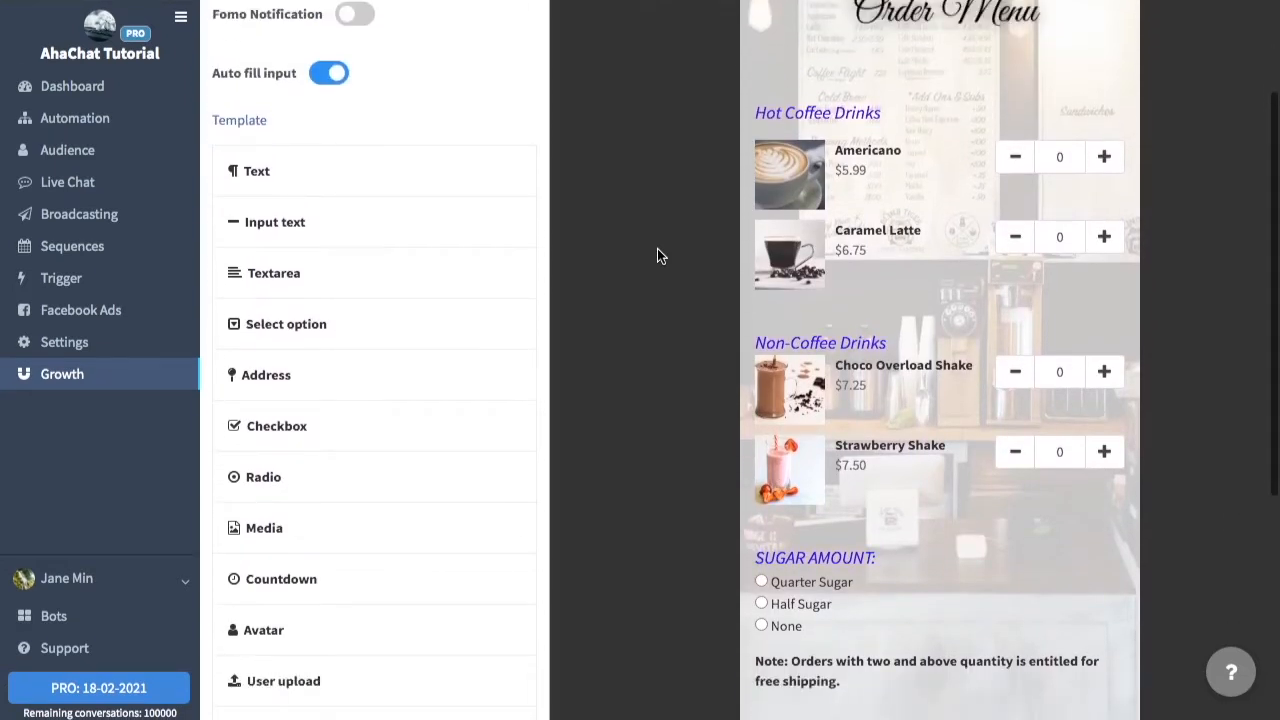
scroll(657, 250, "up", 2)
scroll(657, 250, "down", 2)
scroll(657, 250, "up", 1)
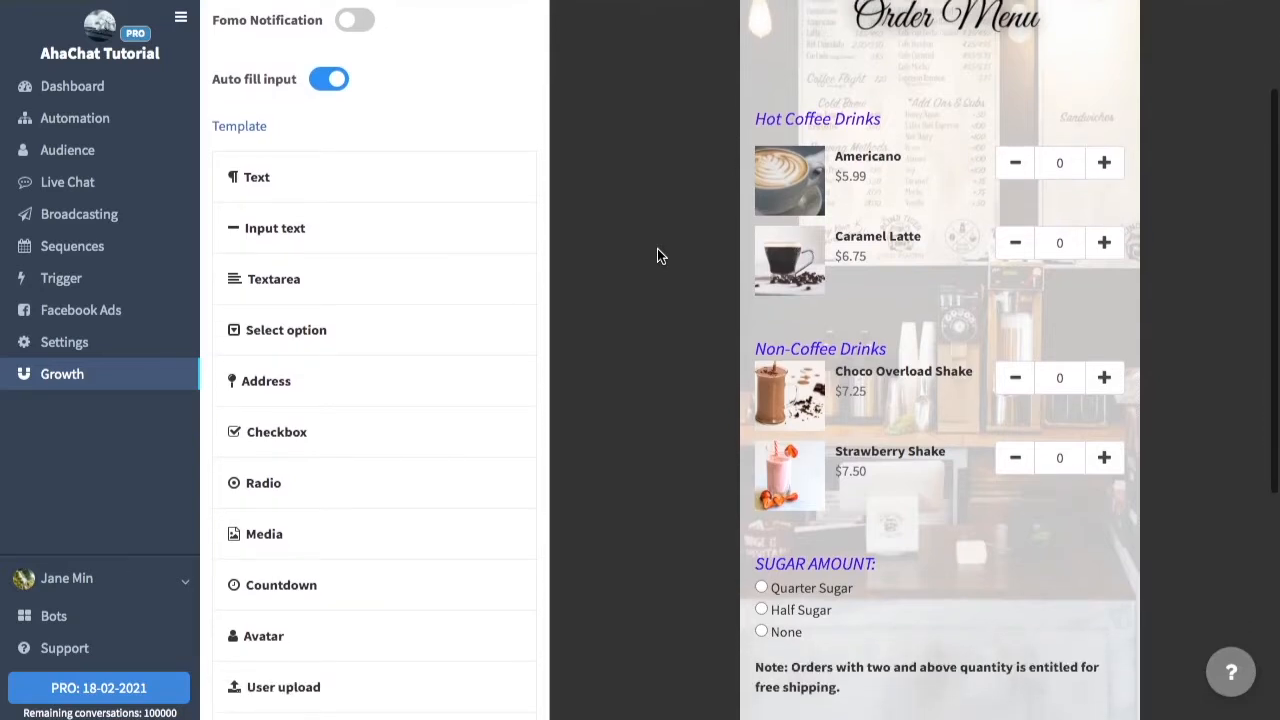
scroll(657, 256, "down", 3)
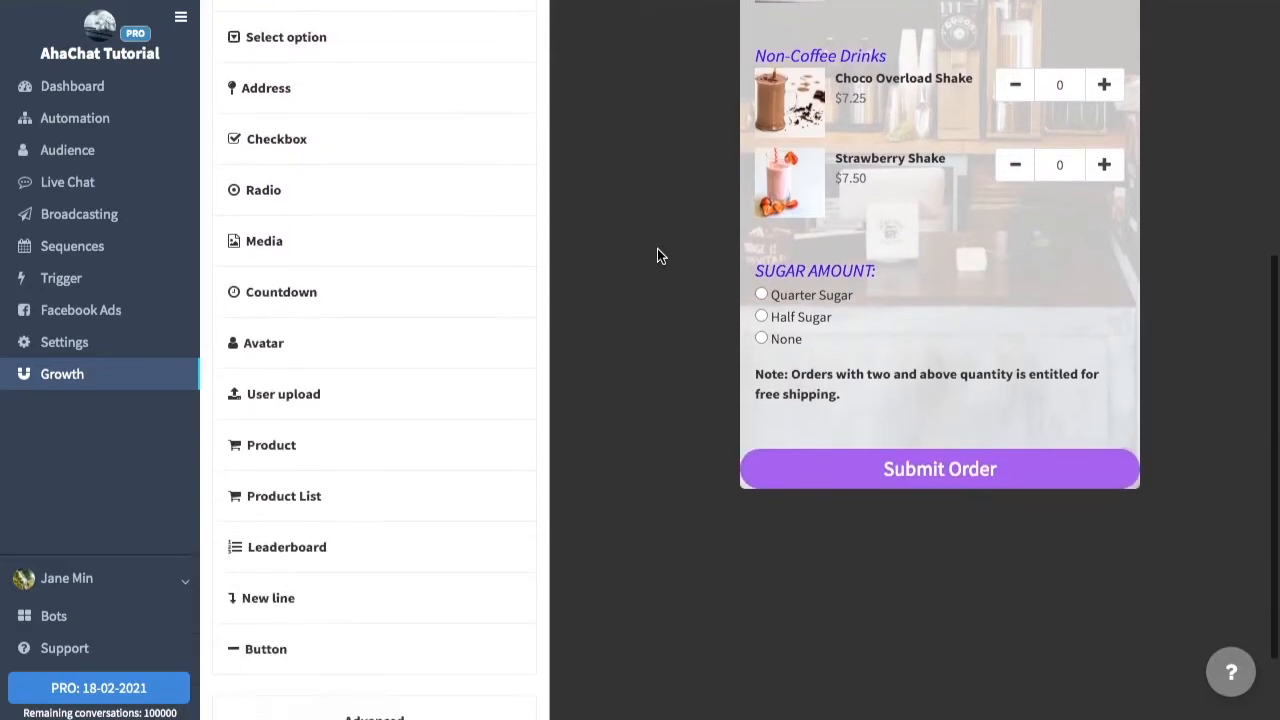
scroll(655, 380, "down", 1)
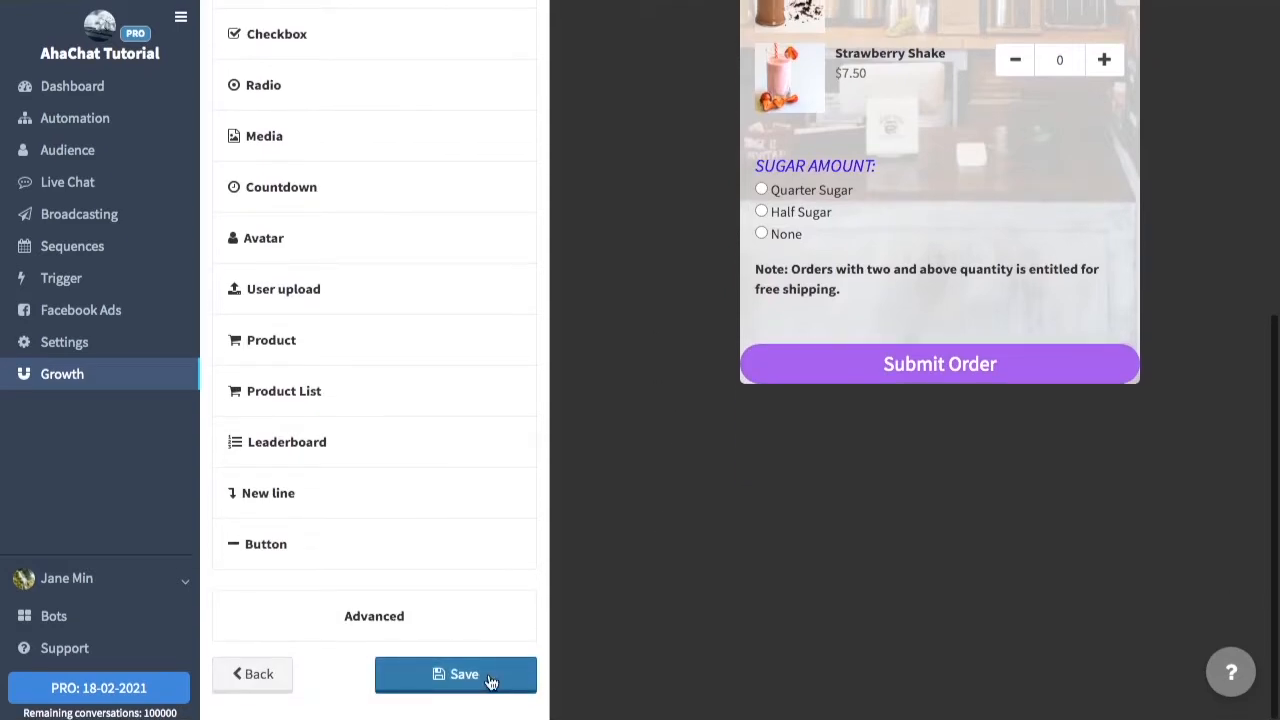
Save the CAFE ORDER FORM and open the CAFE DELIVERY FORM from the growth list.
left_click(464, 674)
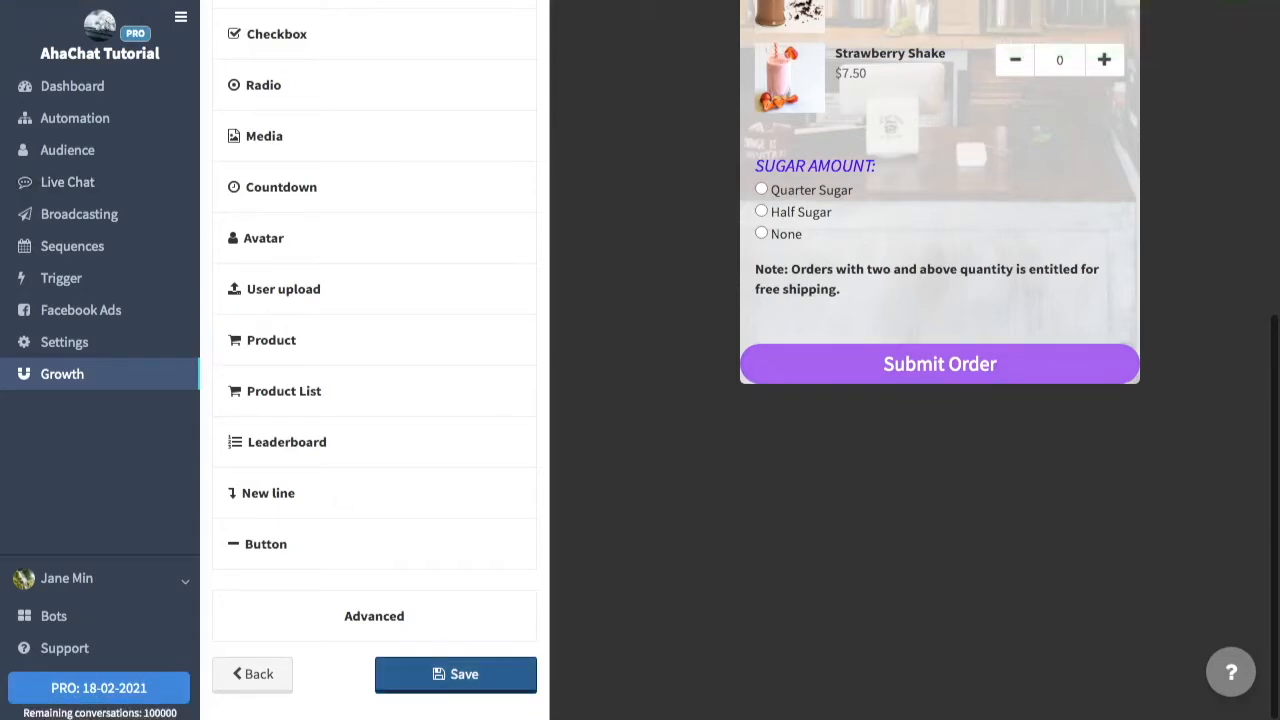
left_click(62, 374)
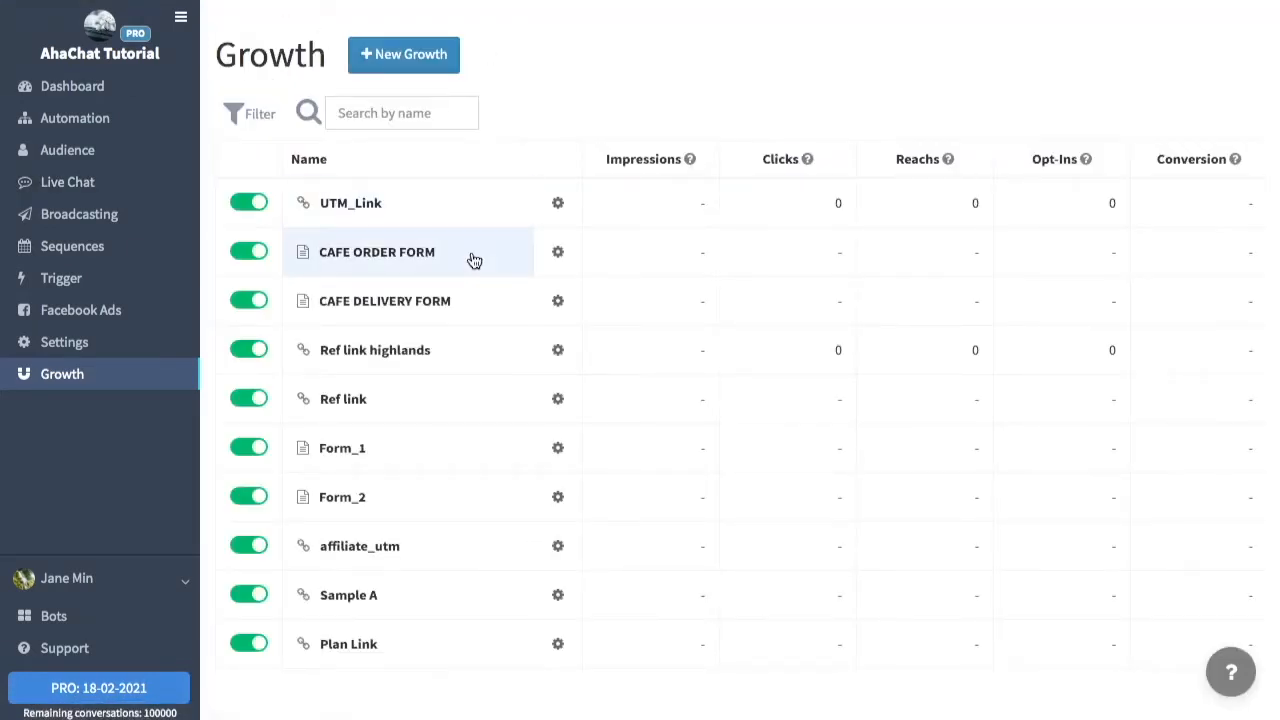
left_click(474, 299)
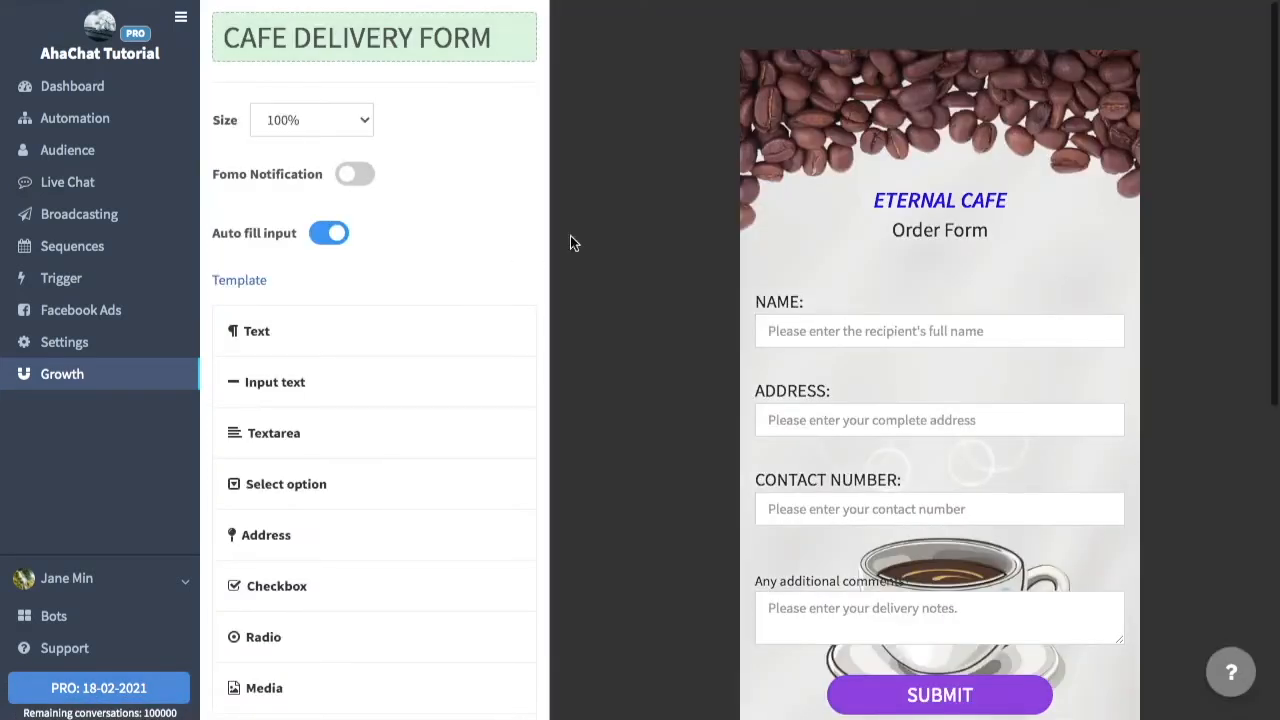
Examine the settings of the recipient name input in the CAFE DELIVERY FORM, then close them.
scroll(1258, 390, "down", 1)
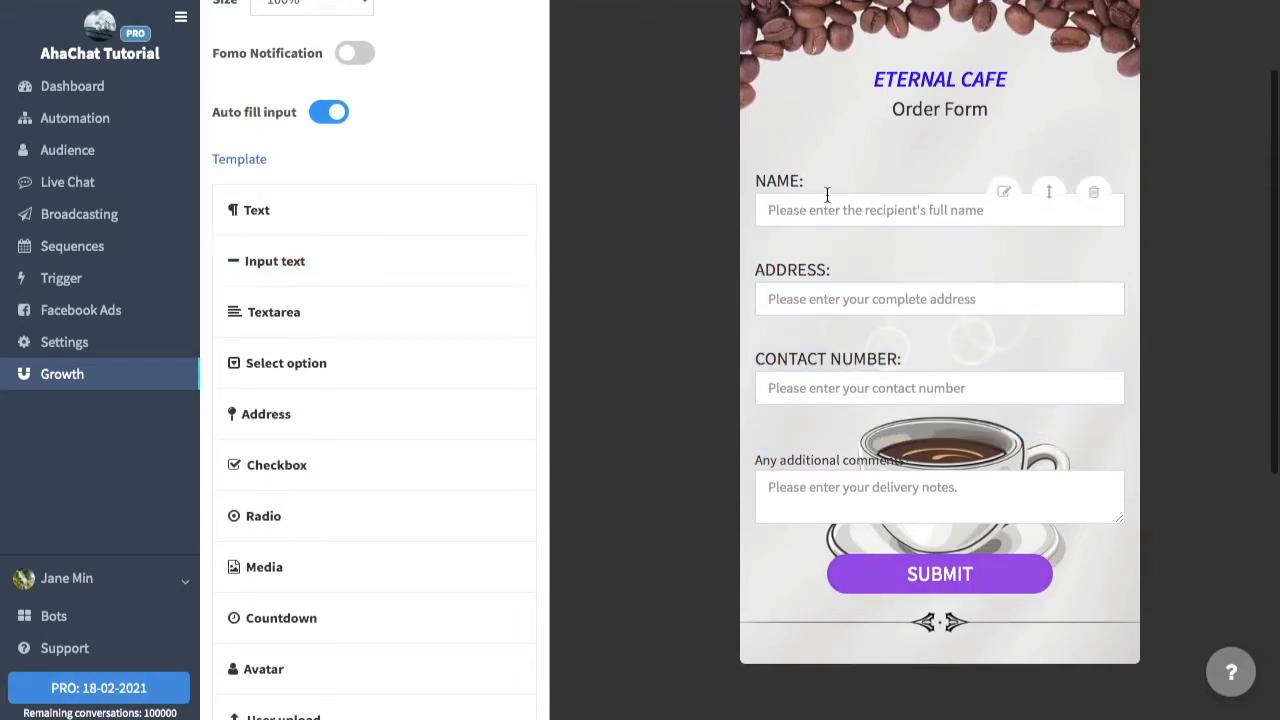
left_click(1004, 191)
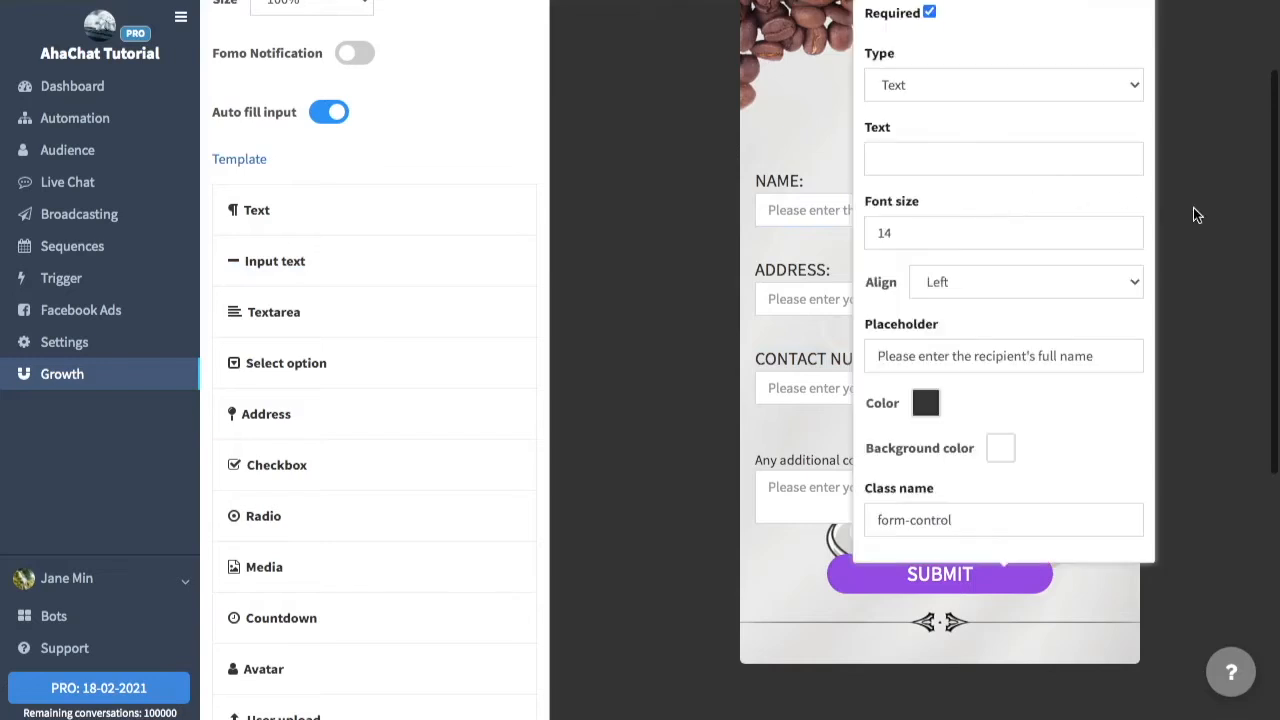
scroll(1193, 207, "up", 2)
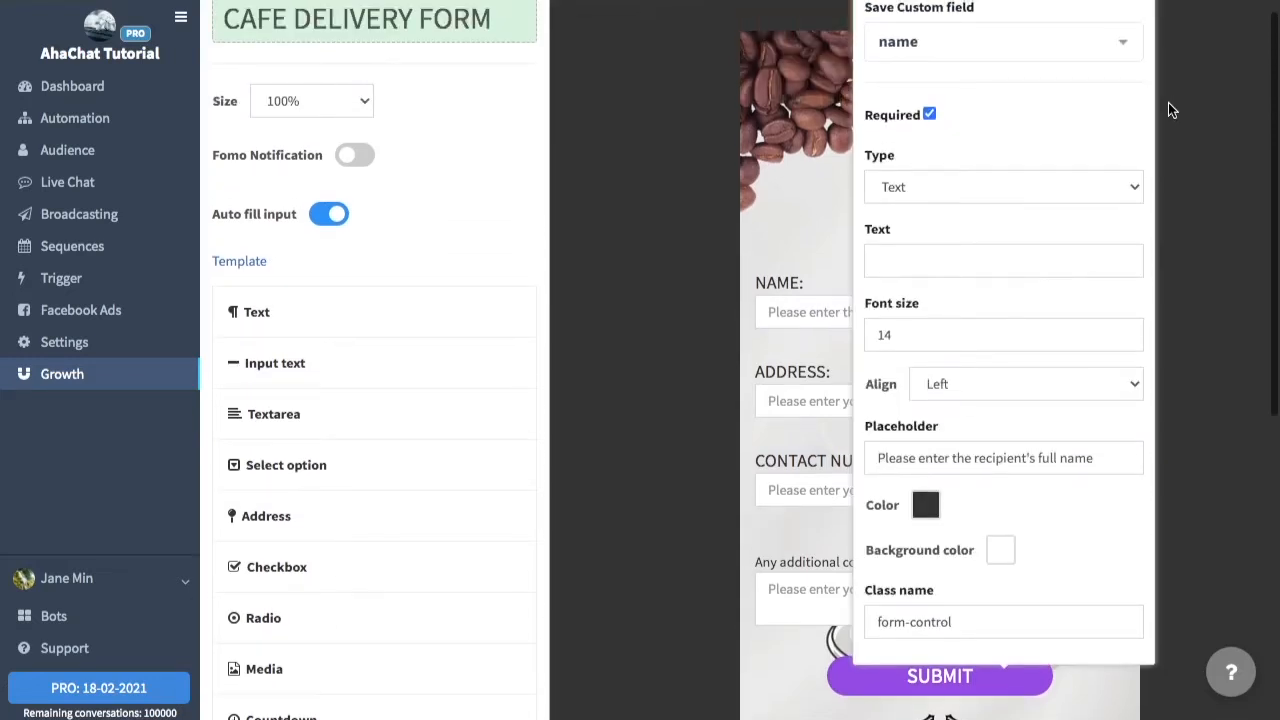
left_click(1175, 242)
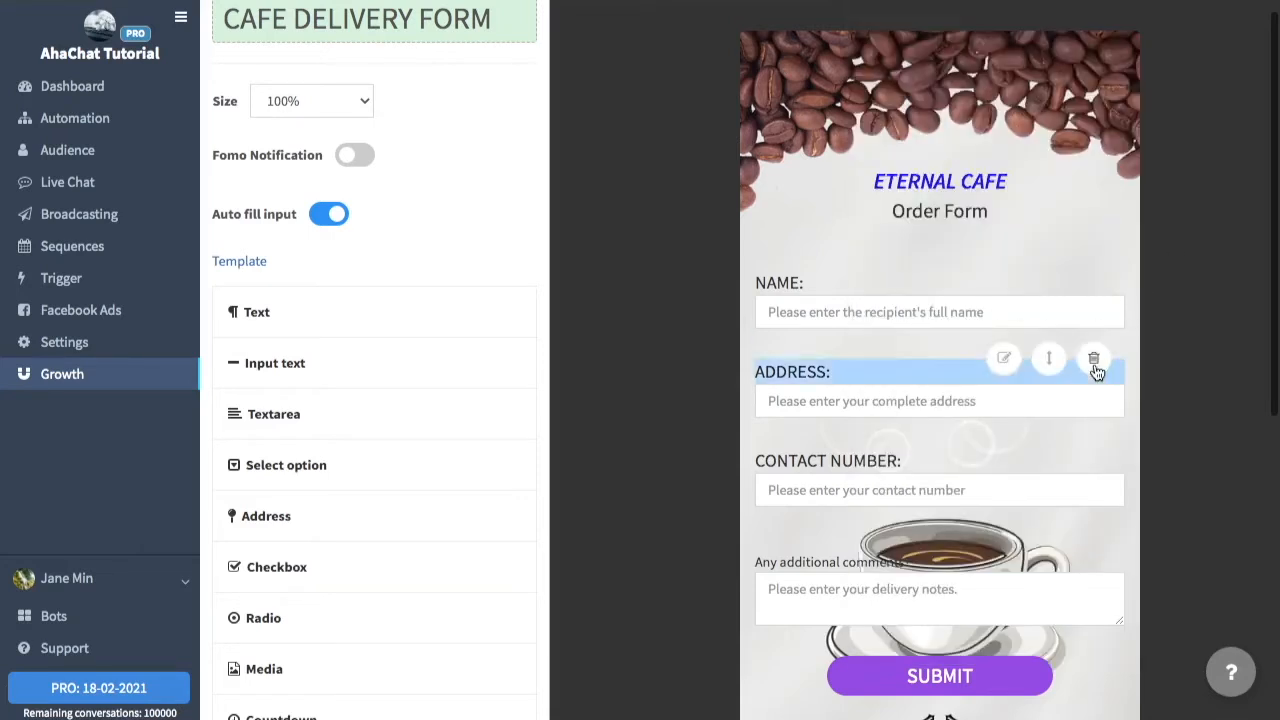
Examine the ADDRESS label's text settings in the CAFE DELIVERY FORM, then close them and look over the form.
left_click(1005, 357)
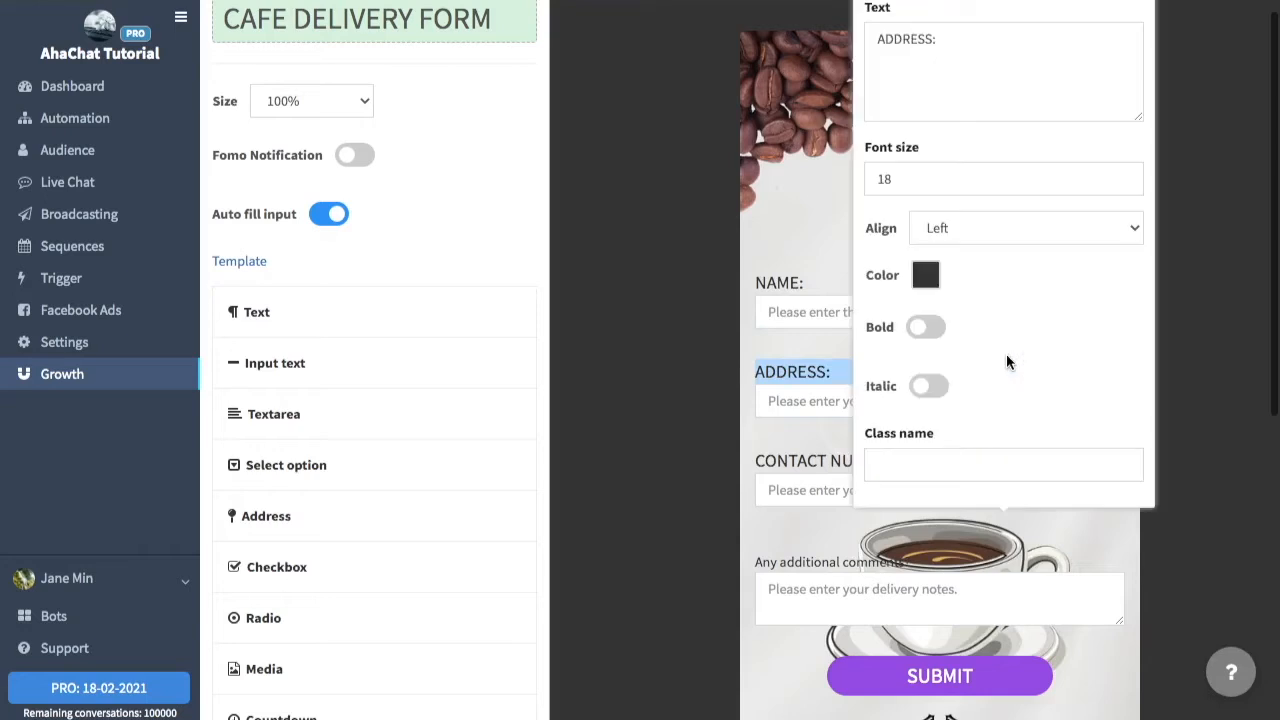
scroll(1177, 238, "up", 1)
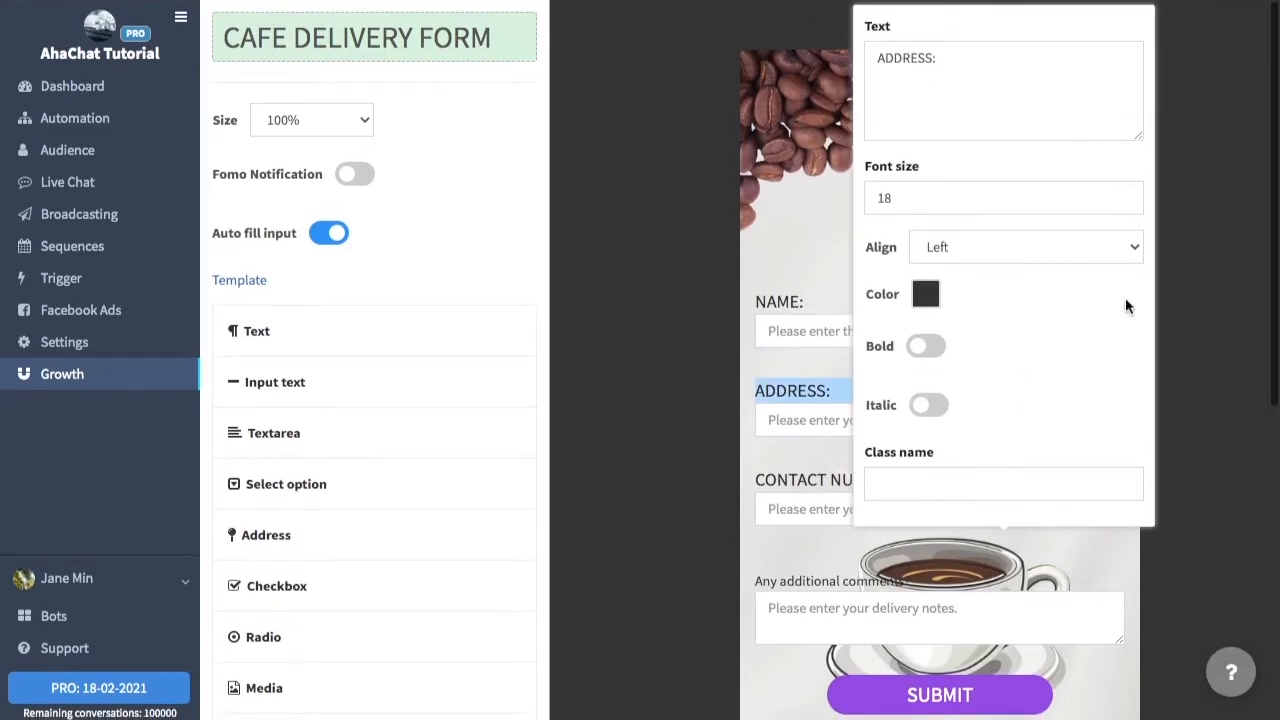
left_click(1174, 397)
scroll(1175, 400, "down", 1)
scroll(1176, 403, "up", 1)
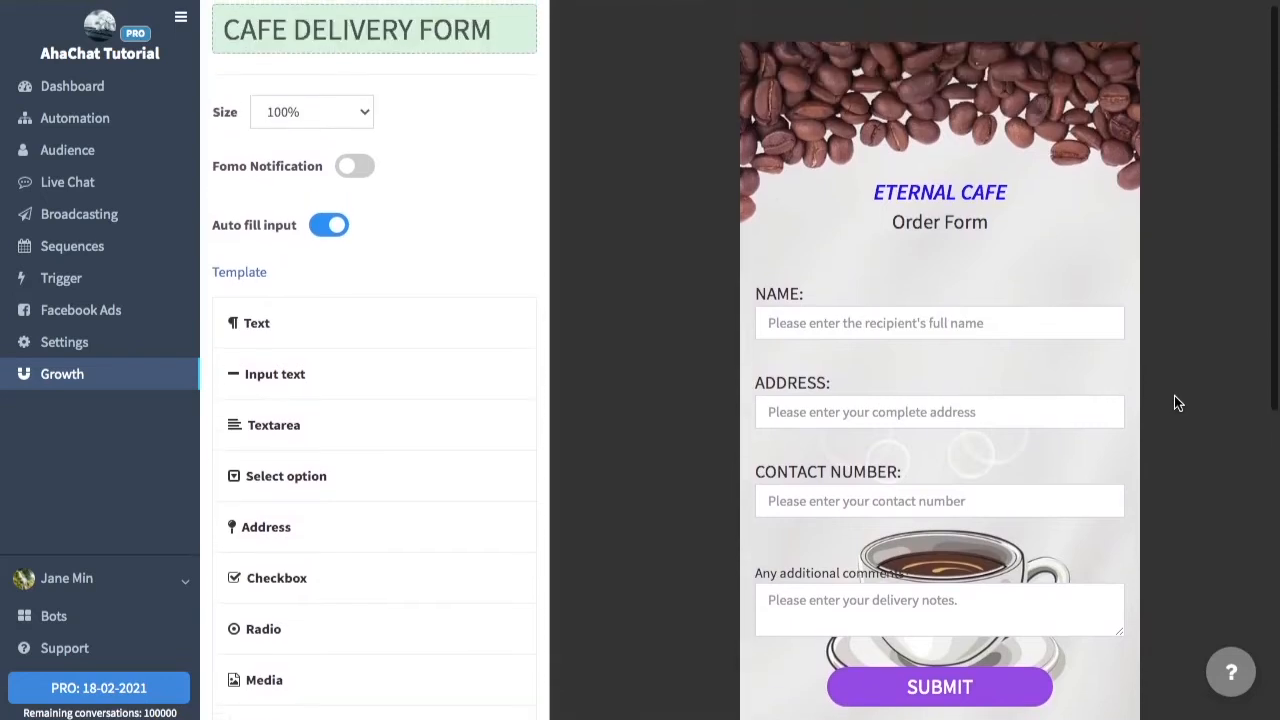
scroll(1176, 400, "down", 1)
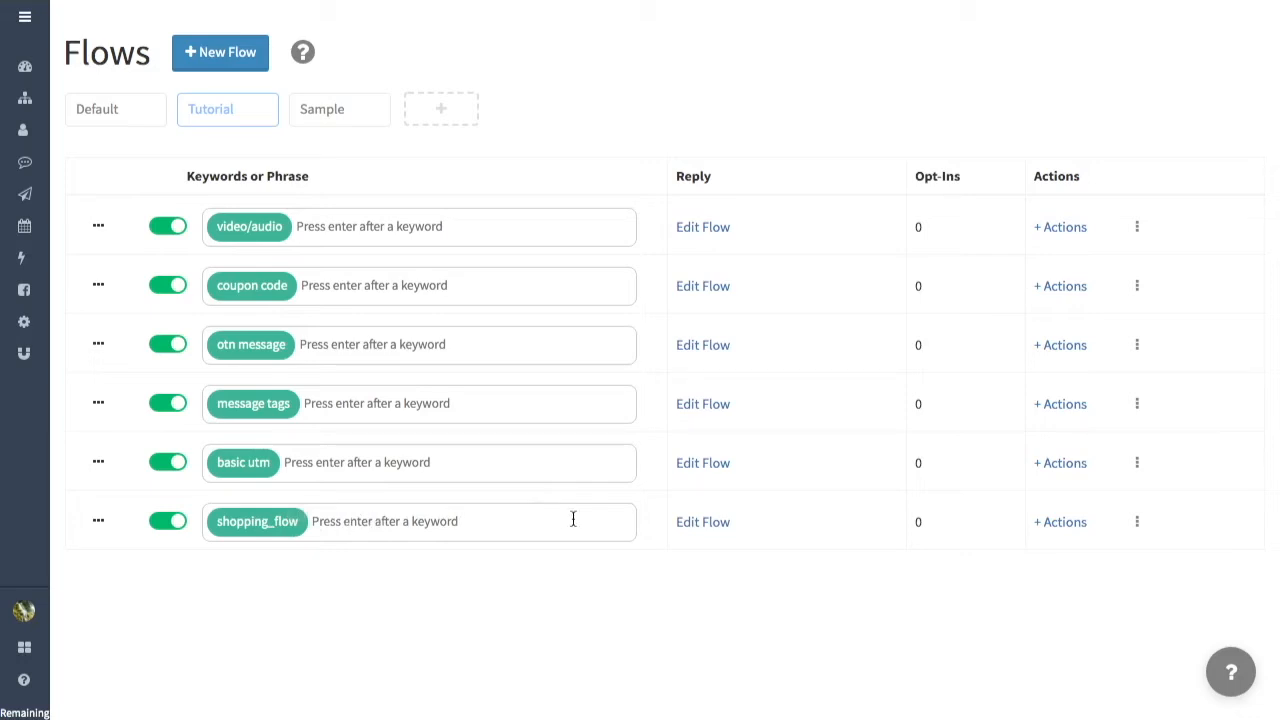
Open shopping_flow for editing from the Tutorial group of flows and look over its blocks.
left_click(705, 522)
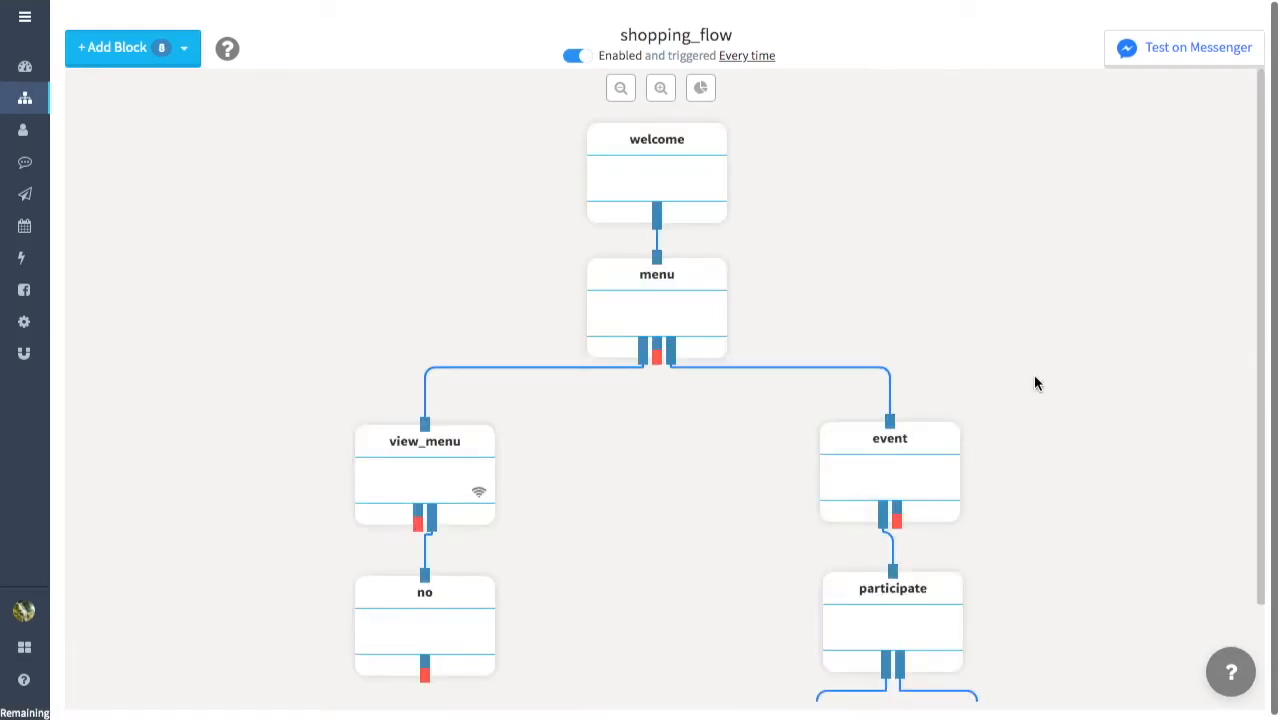
scroll(1034, 383, "down", 1)
scroll(1034, 383, "up", 1)
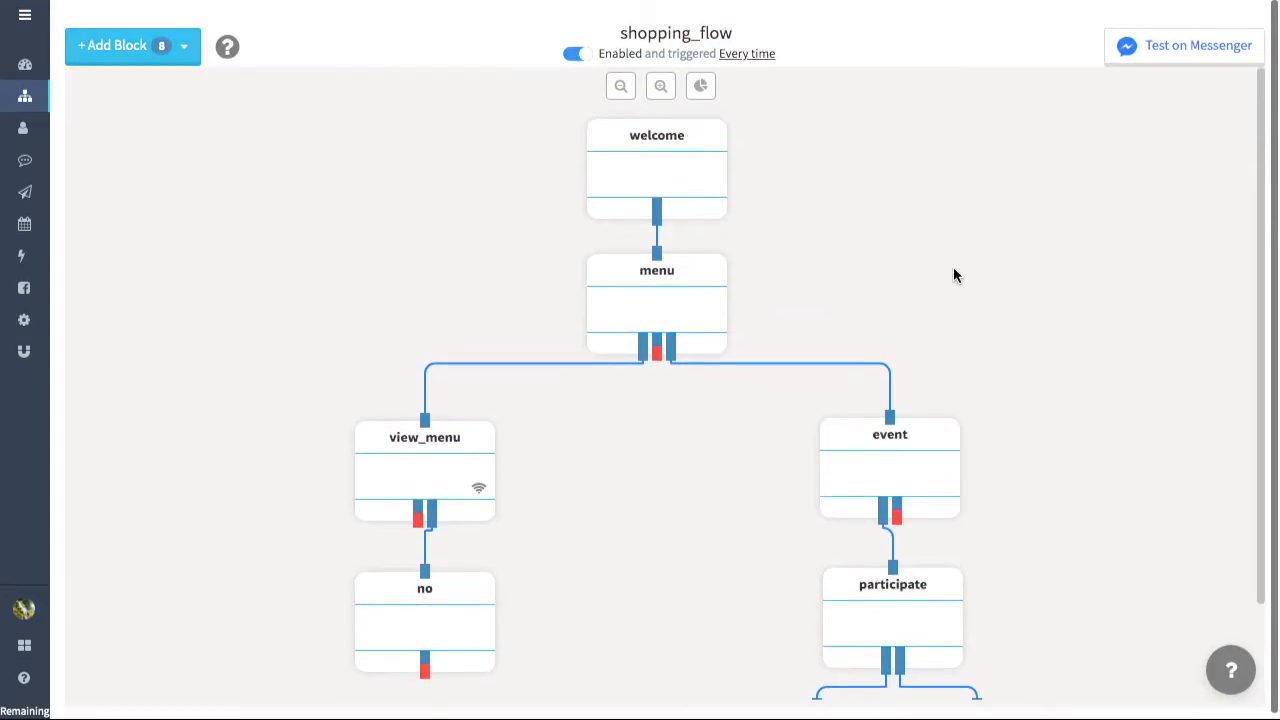
Review the welcome block's bot messages and user input type, then save the block.
left_click(669, 190)
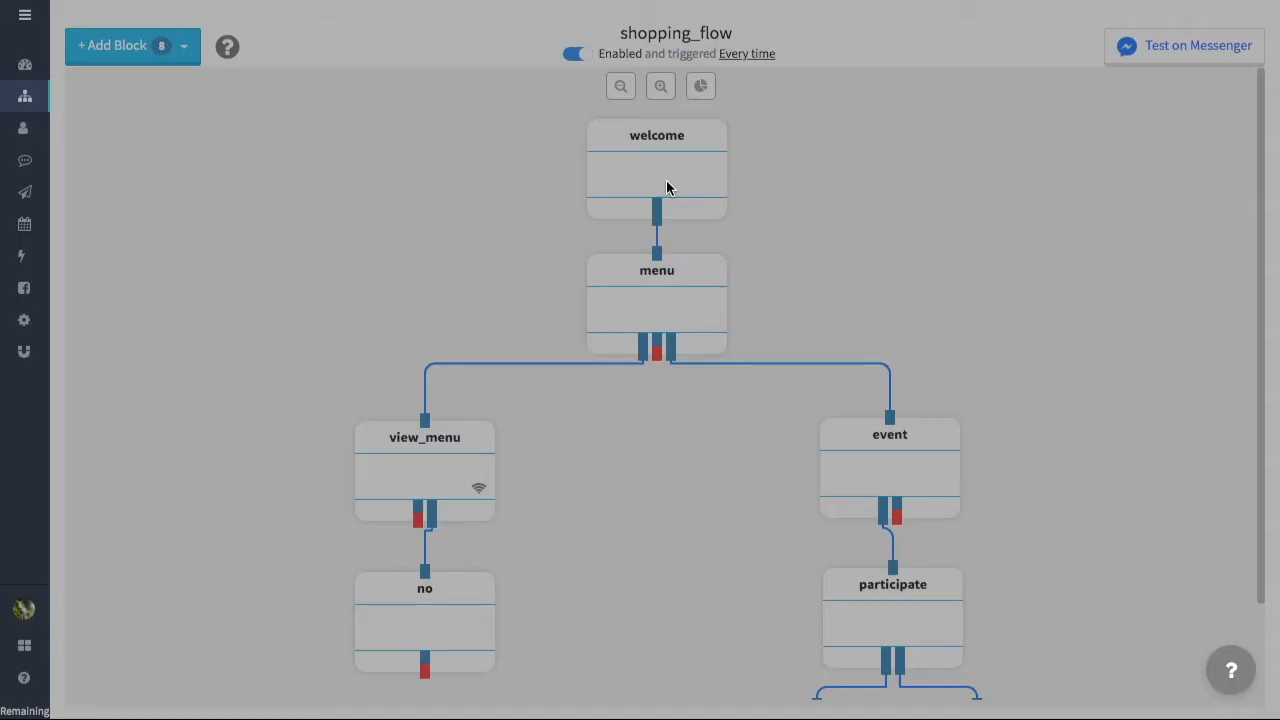
scroll(903, 330, "down", 1)
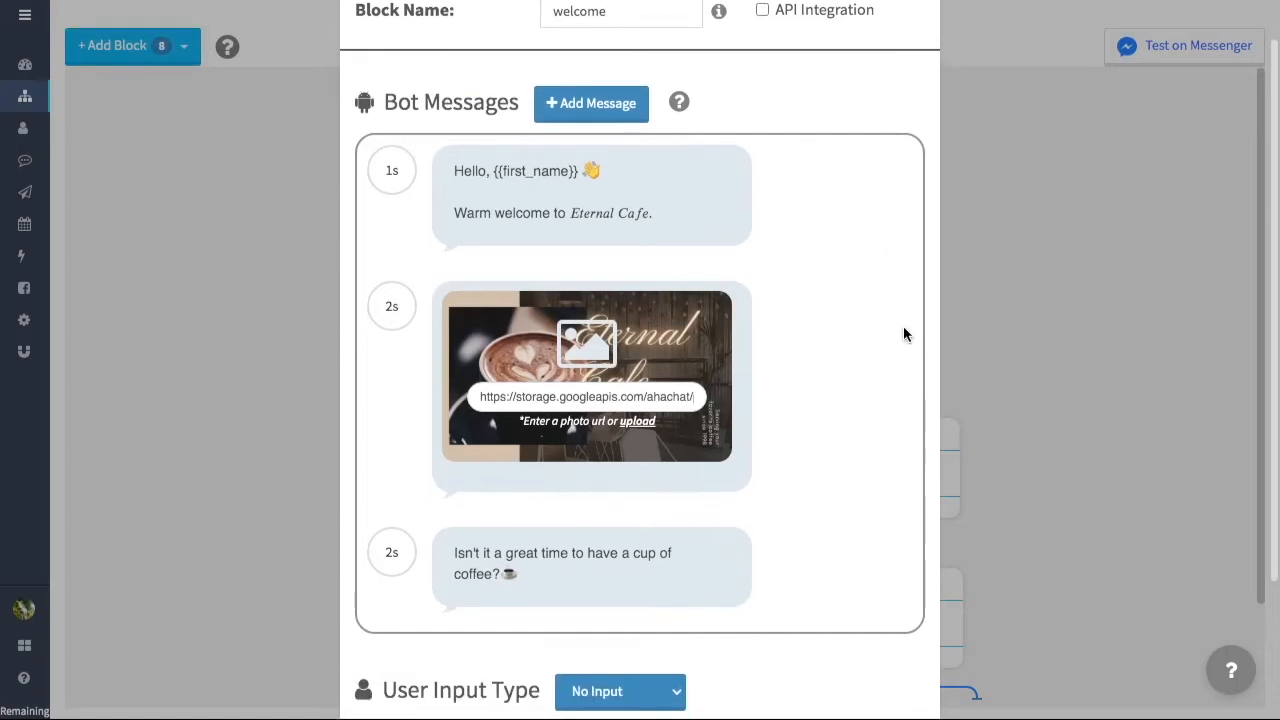
mouse_move(774, 325)
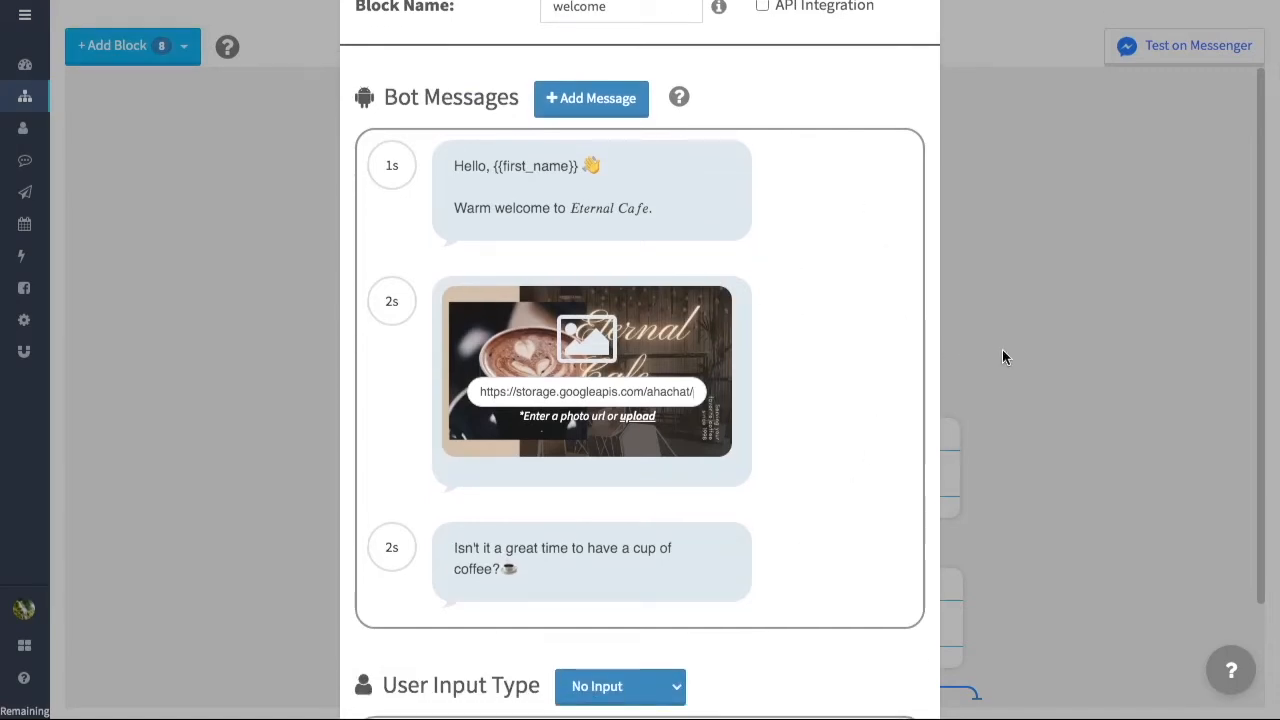
scroll(1074, 409, "down", 2)
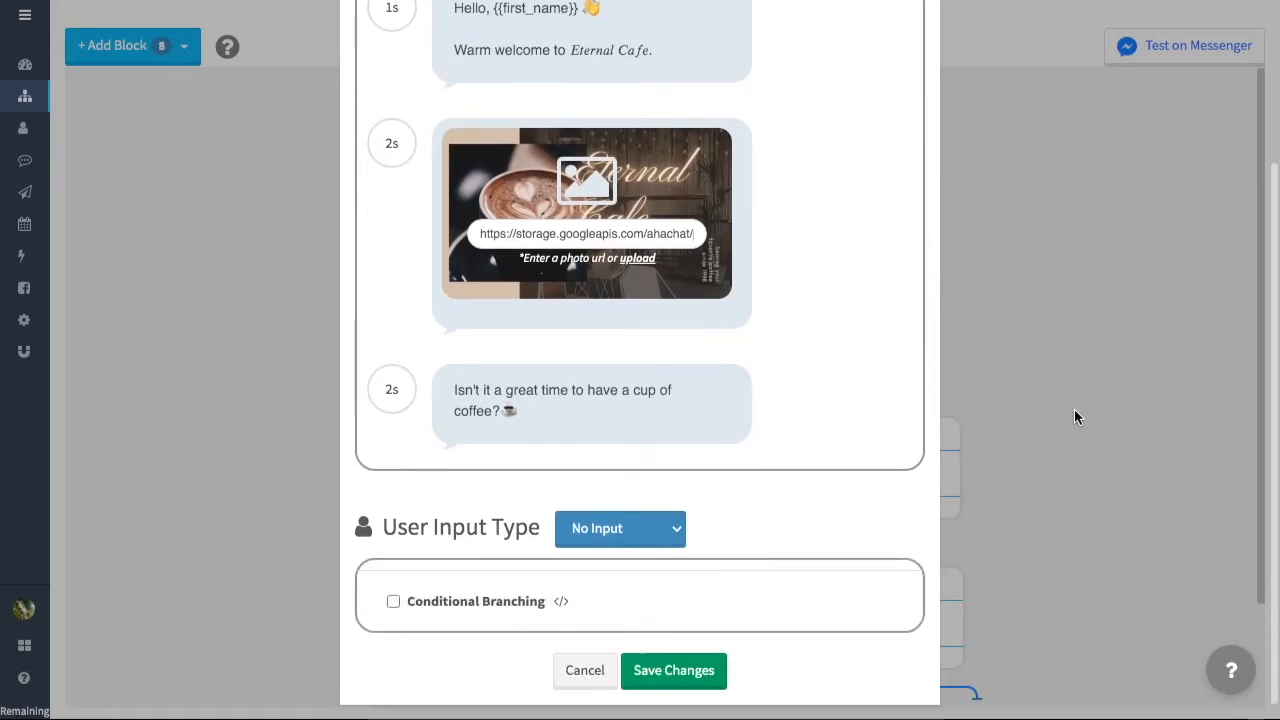
left_click(687, 650)
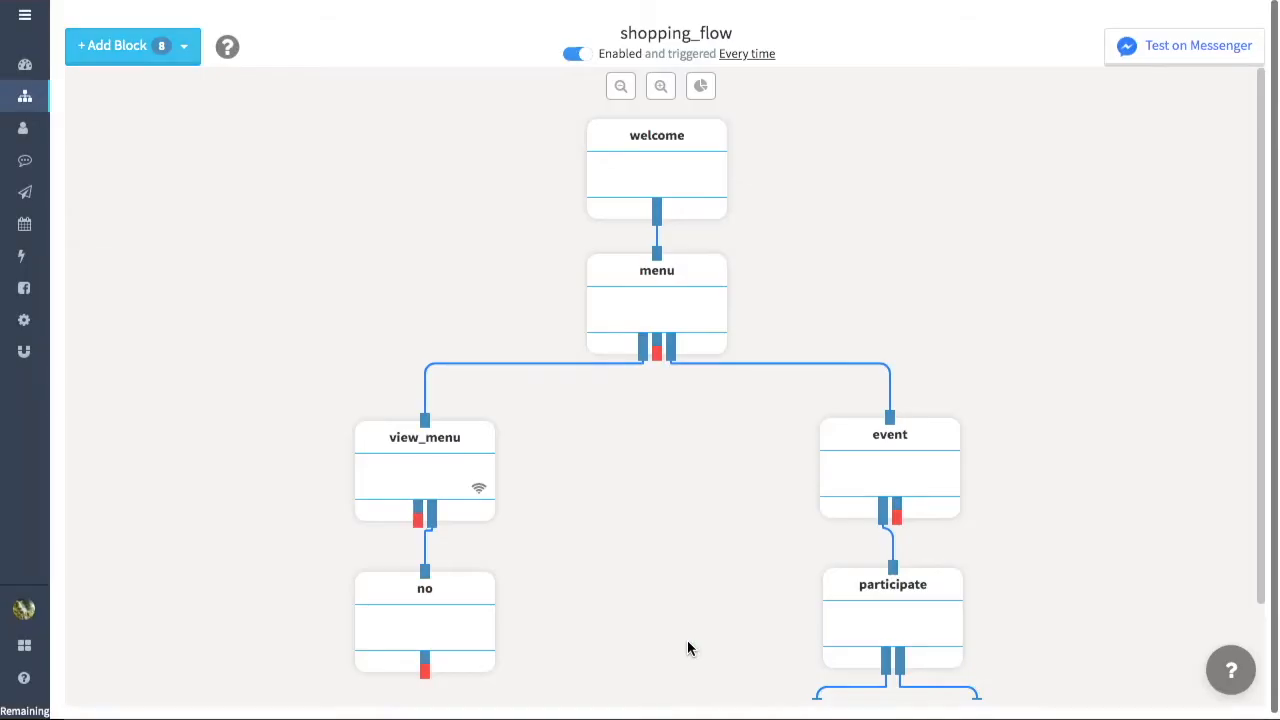
Review the menu block's bot message, all its cards and its branching options, then save the block.
left_click(670, 298)
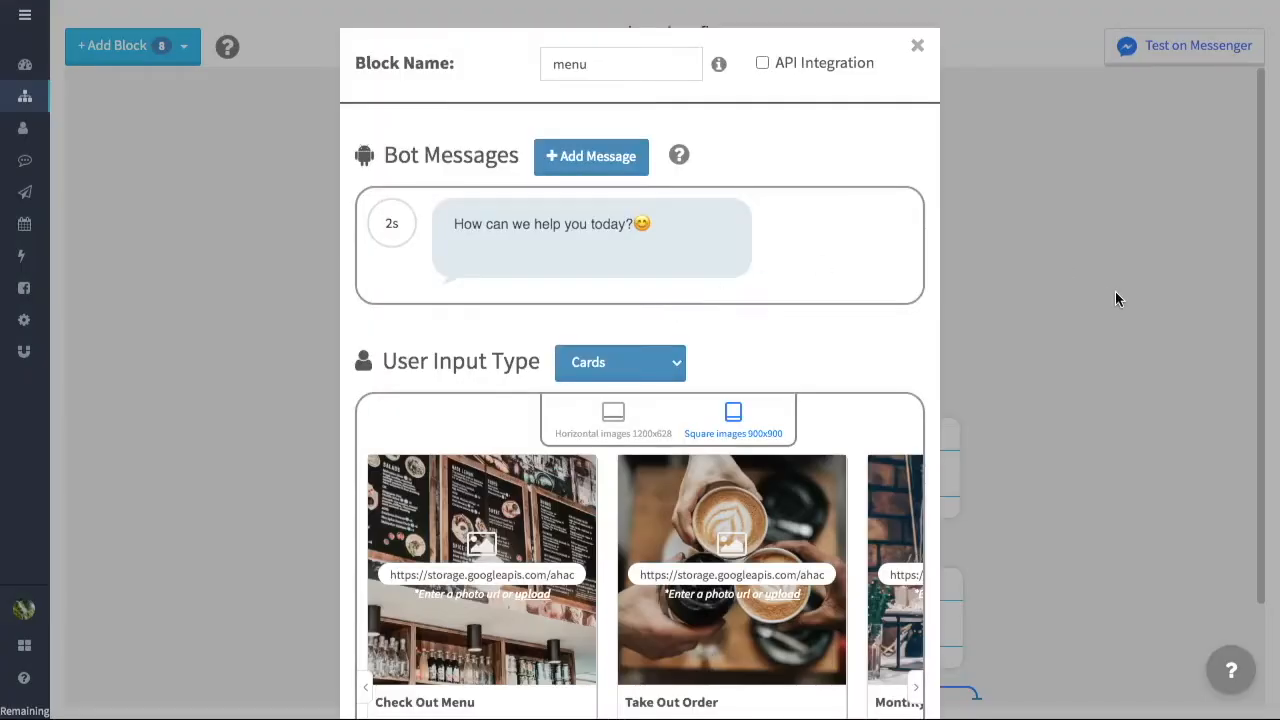
scroll(1115, 291, "down", 3)
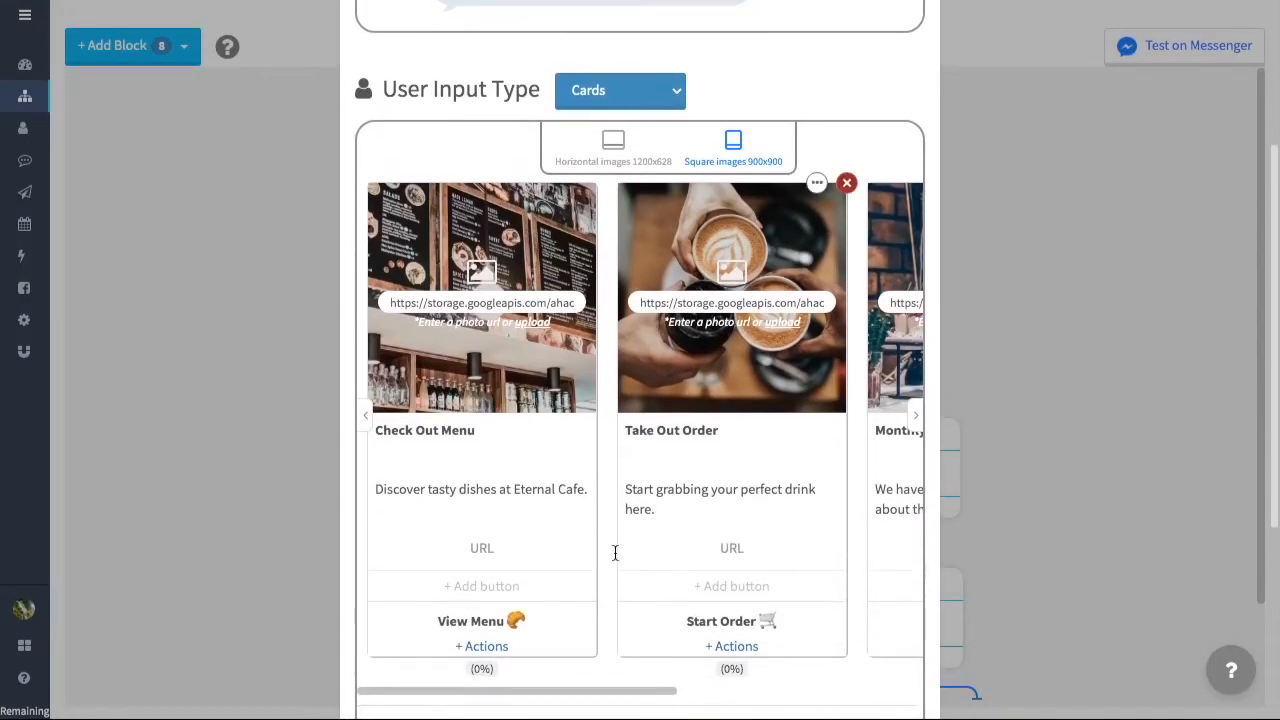
scroll(732, 595, "right", 2)
scroll(732, 600, "right", 3)
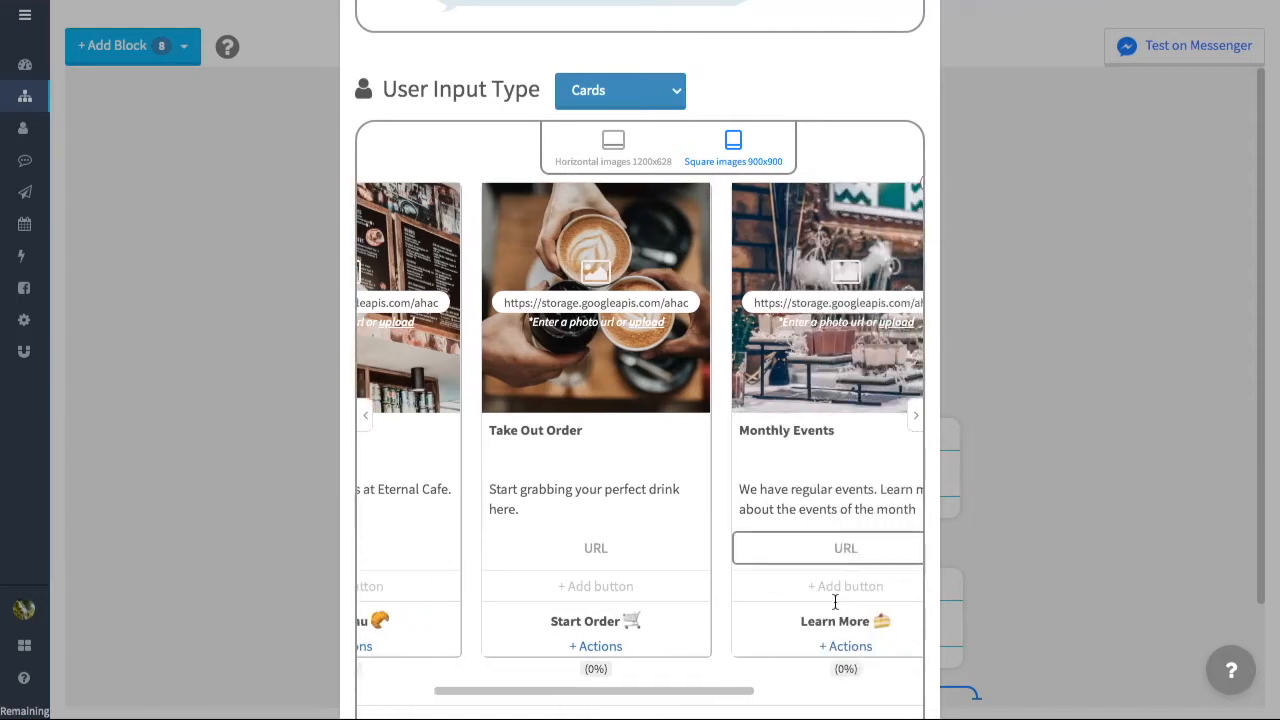
scroll(829, 557, "right", 2)
scroll(827, 560, "left", 3)
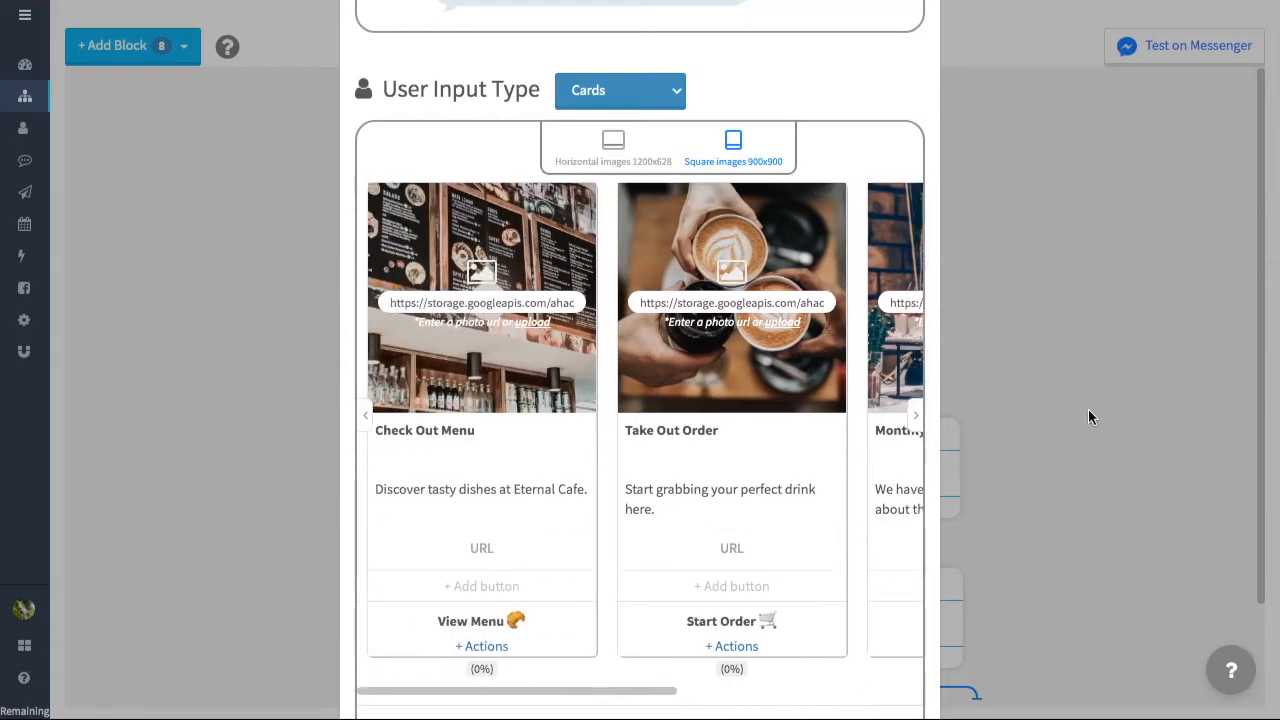
scroll(1088, 409, "up", 2)
scroll(1088, 409, "down", 3)
scroll(1088, 409, "down", 3)
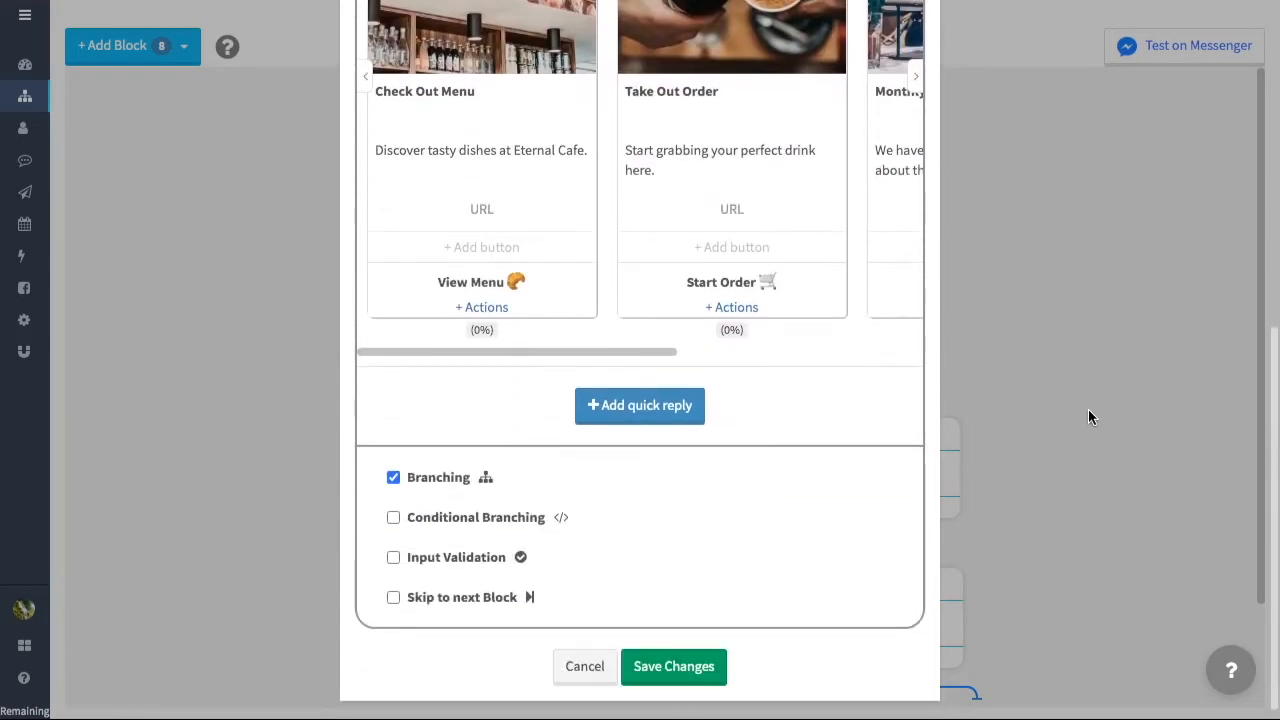
left_click(684, 668)
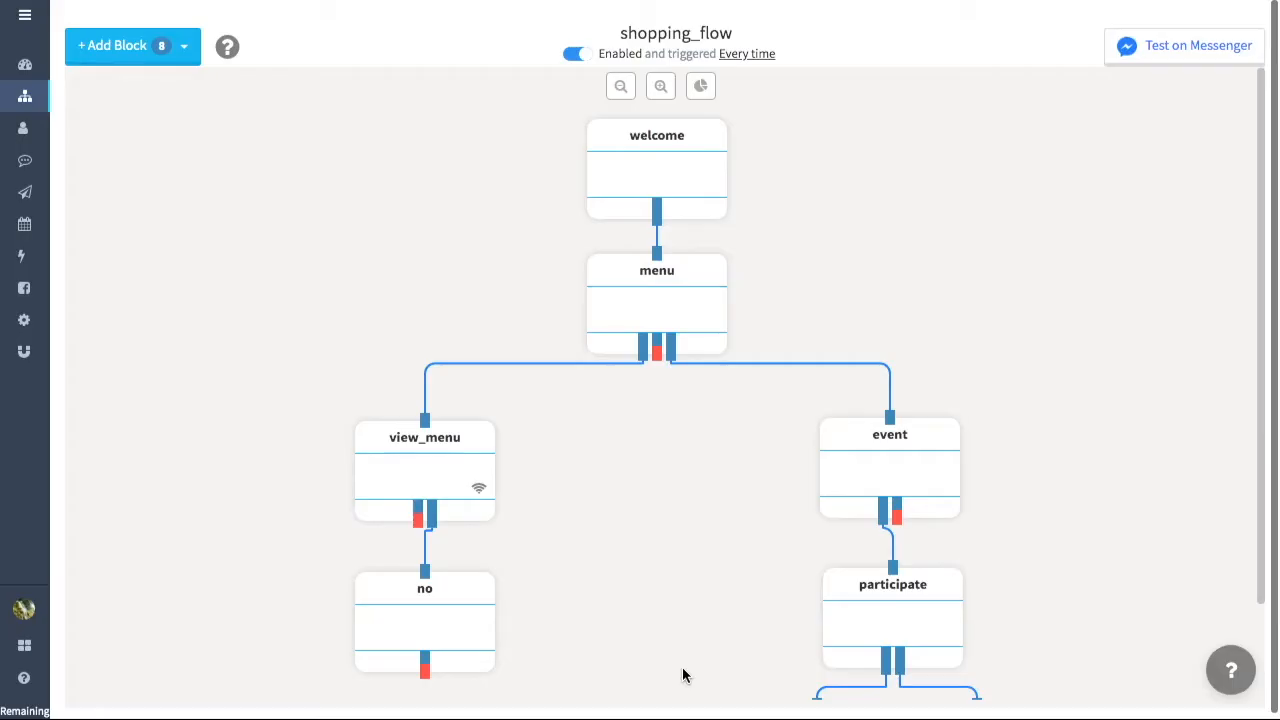
Open the view_menu block and examine its API integration, bot messages and web form input.
left_click(416, 470)
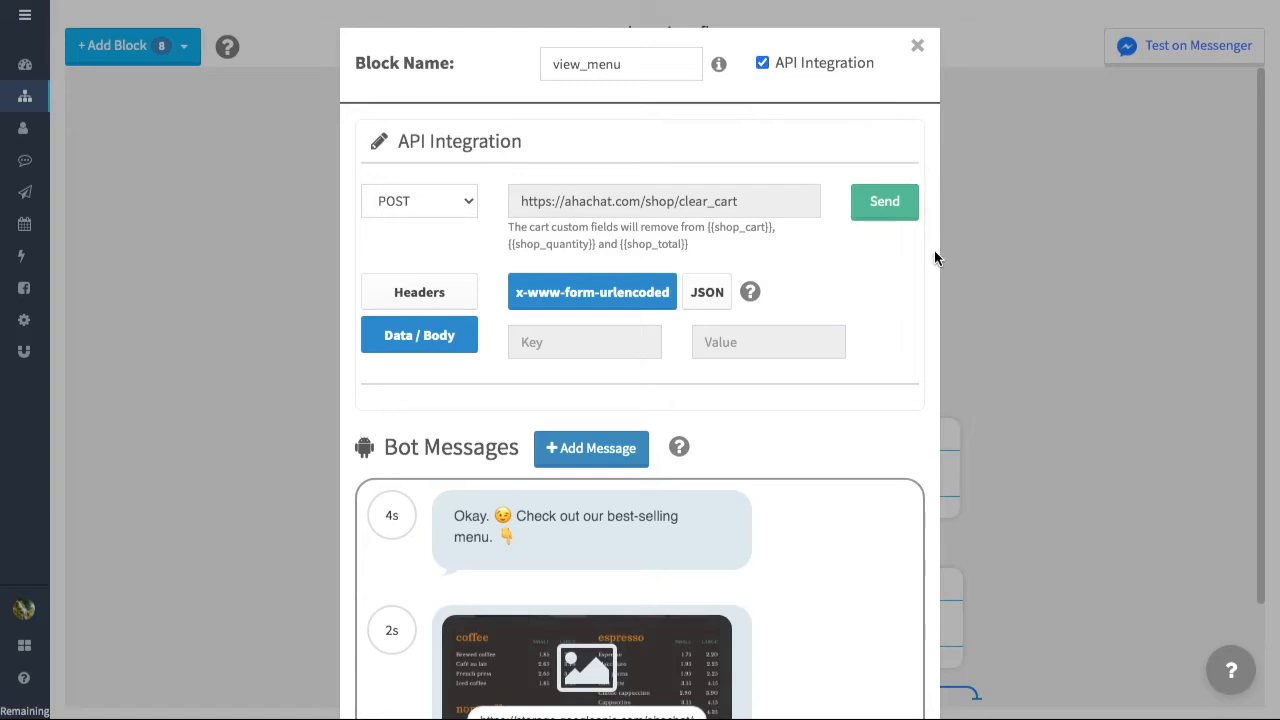
scroll(935, 258, "down", 1)
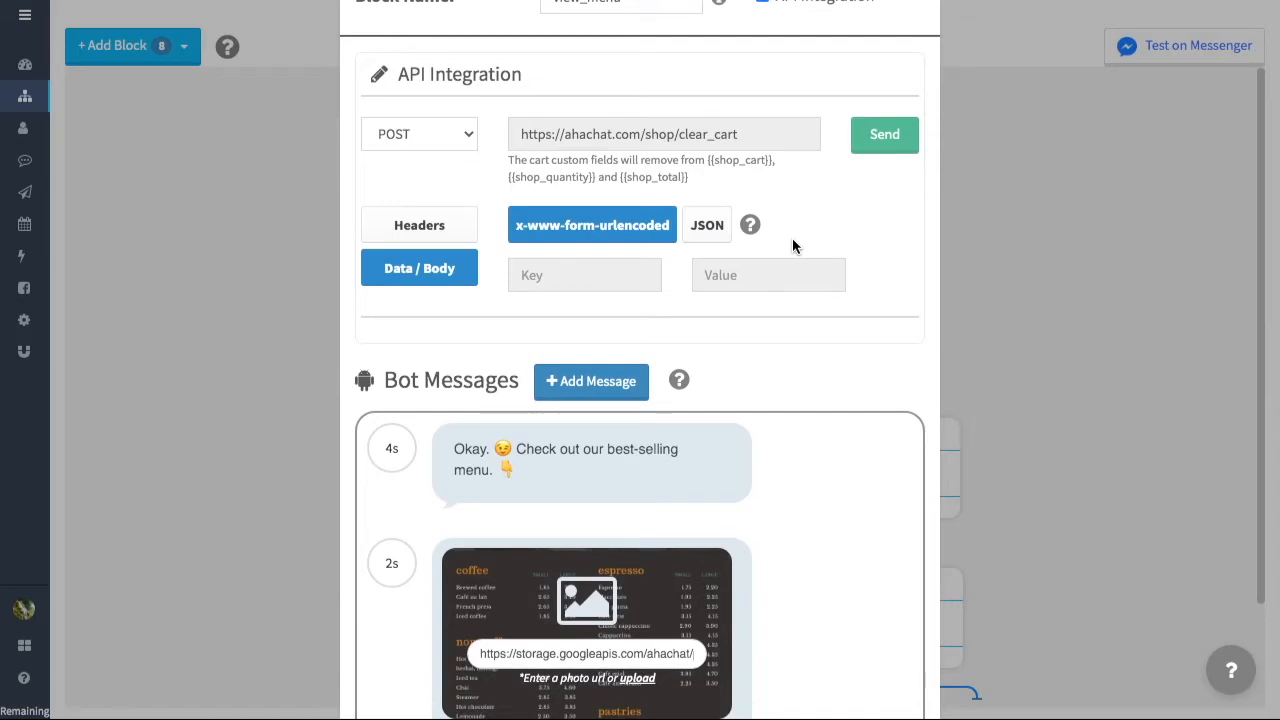
scroll(853, 288, "down", 2)
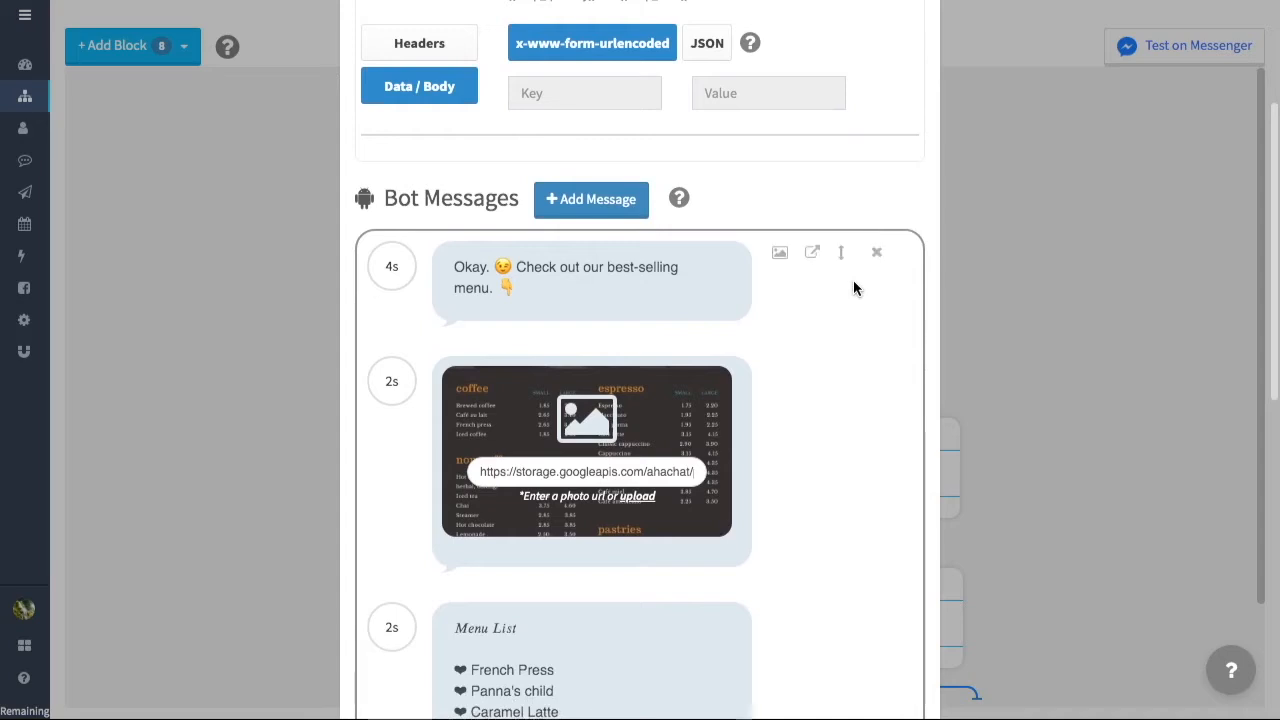
scroll(853, 285, "down", 2)
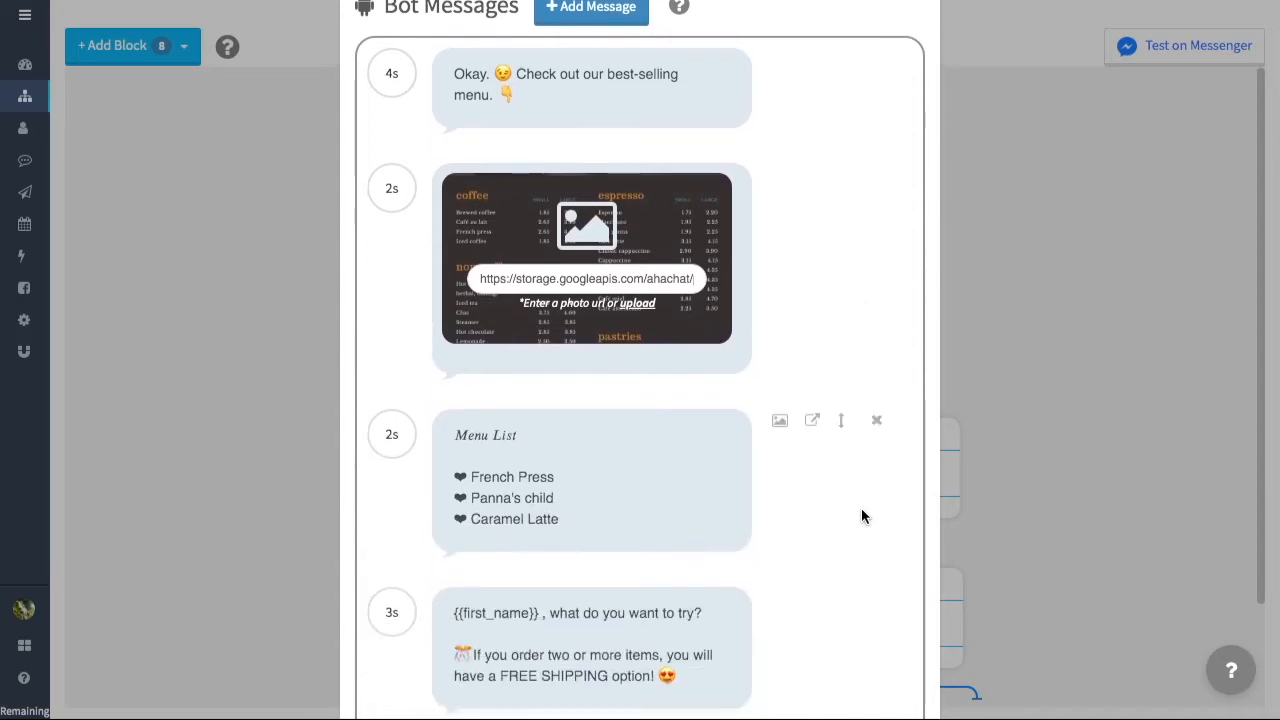
scroll(979, 464, "down", 4)
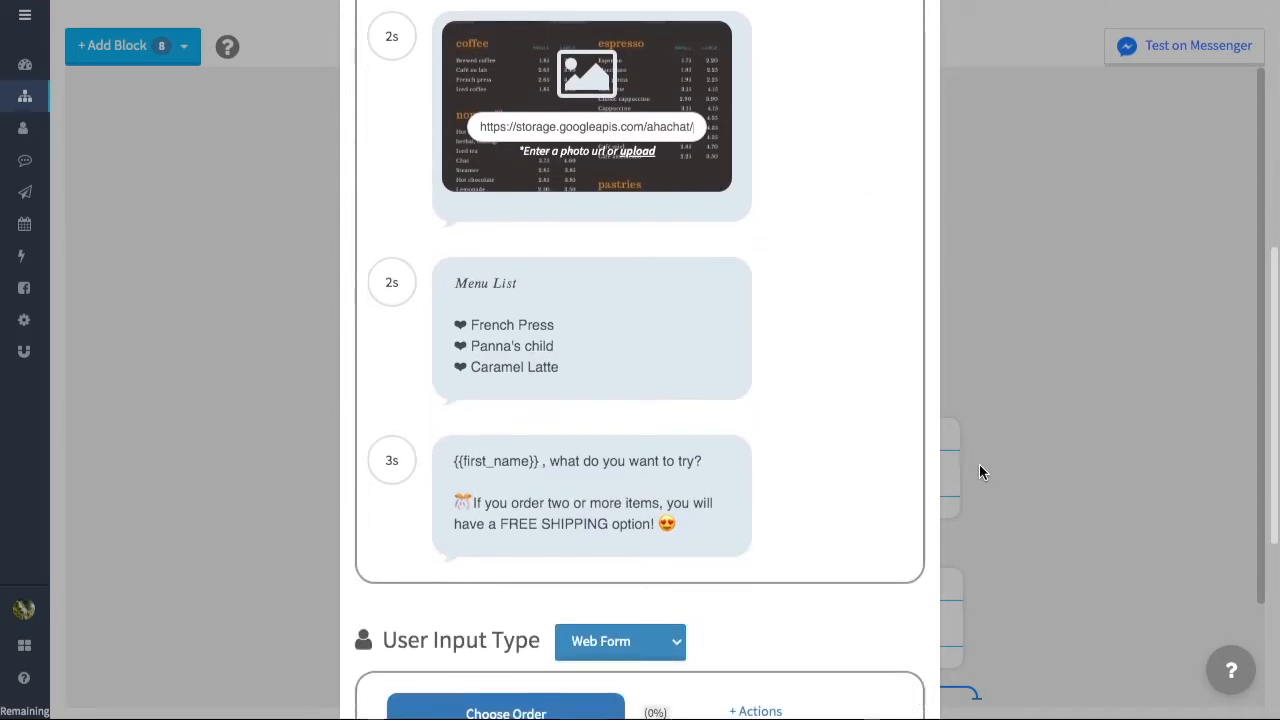
scroll(979, 472, "down", 1)
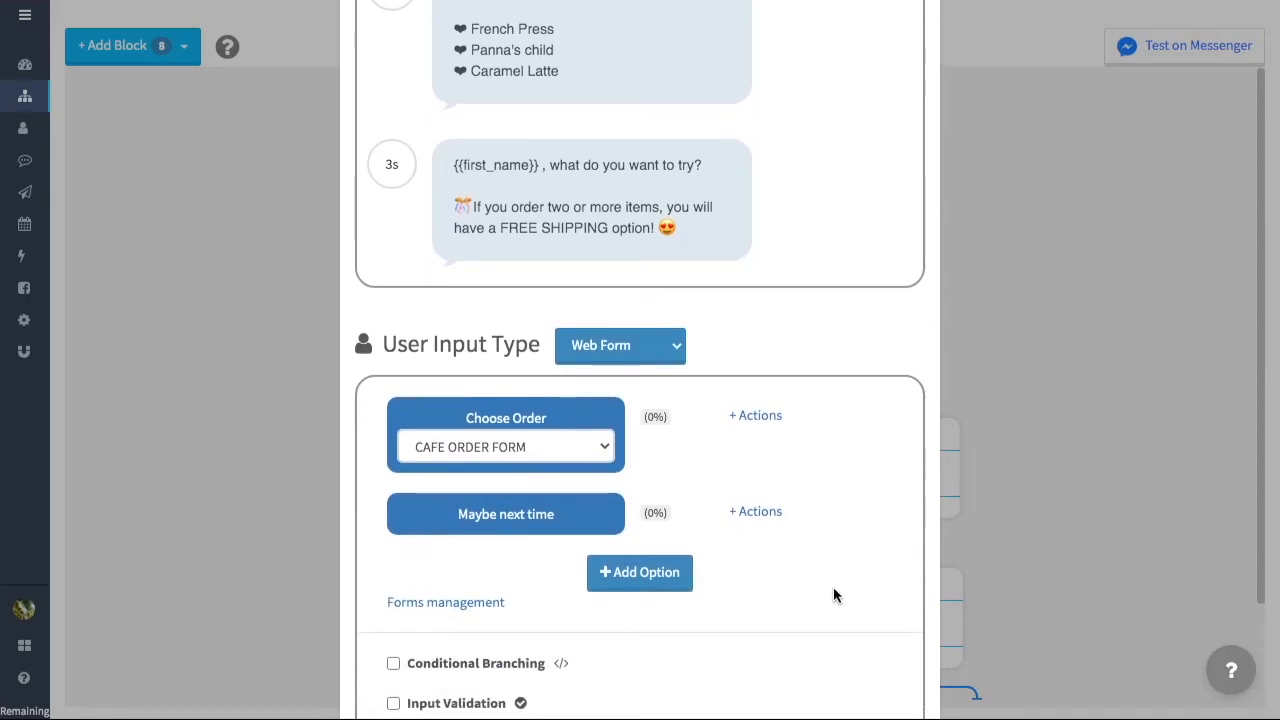
scroll(833, 587, "down", 1)
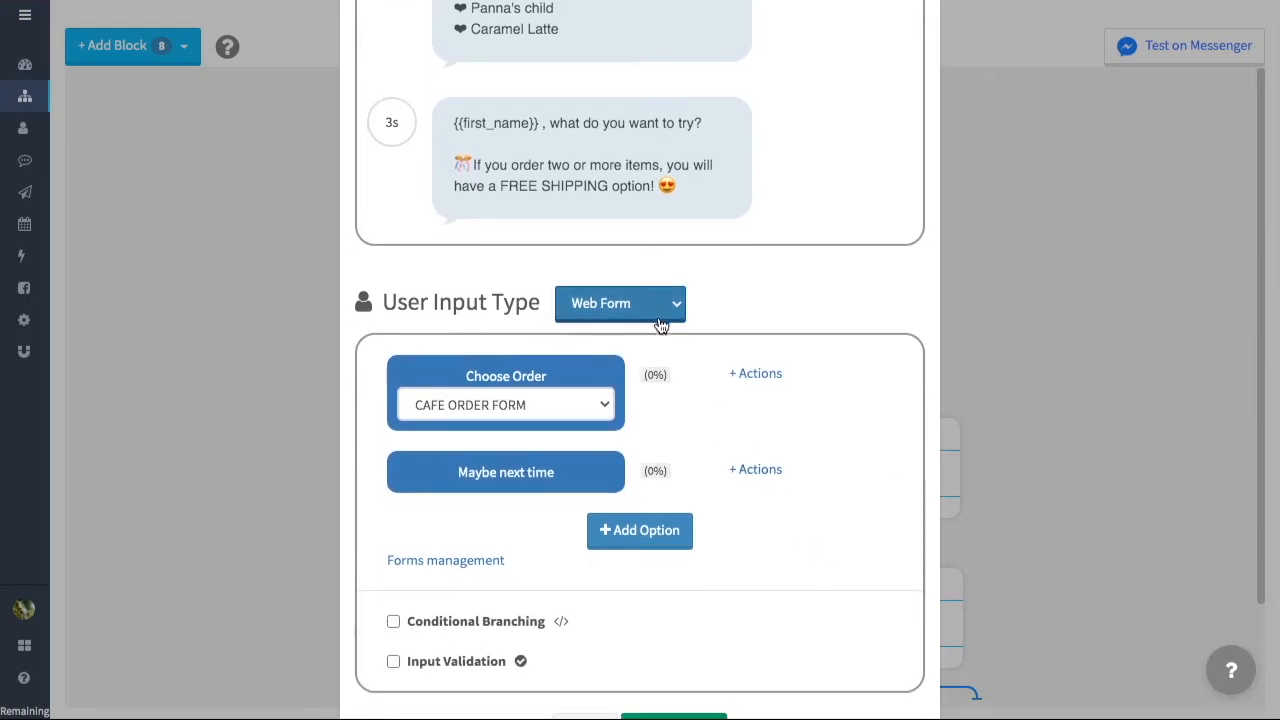
Select CAFE ORDER FORM as the web form for the Choose Order button and save the view_menu block.
left_click(591, 401)
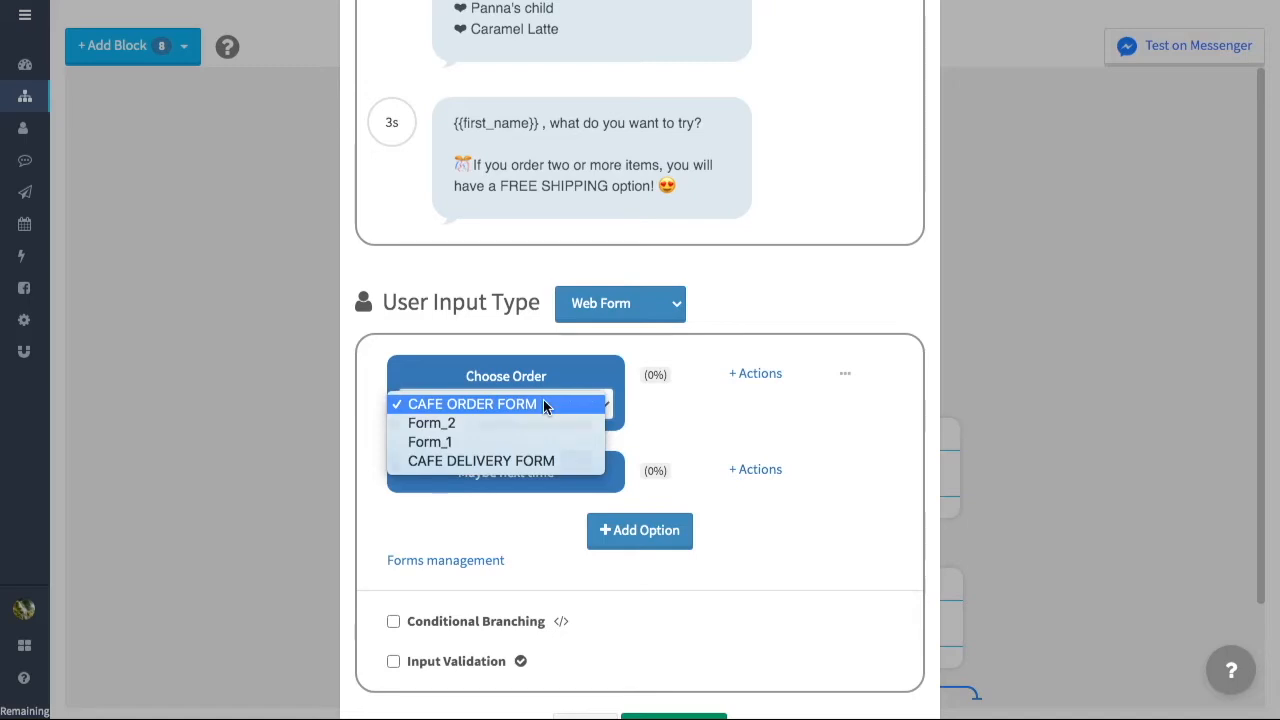
left_click(543, 403)
scroll(862, 514, "down", 1)
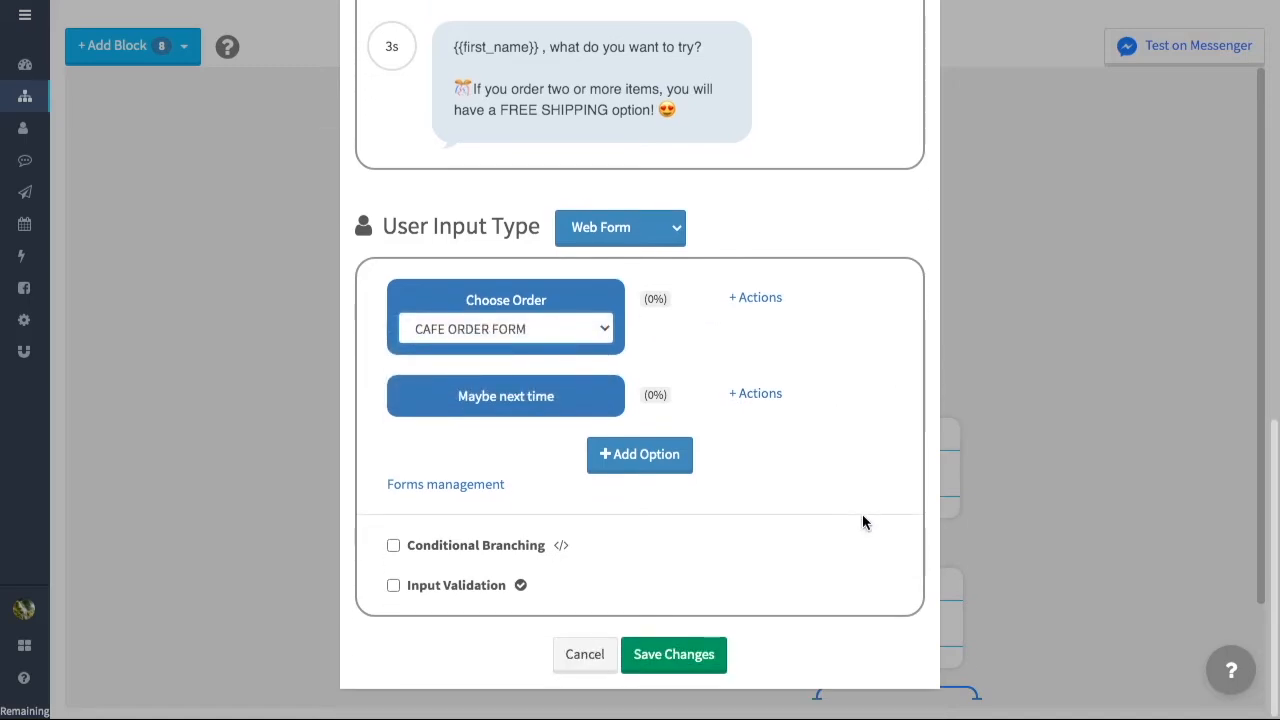
left_click(699, 661)
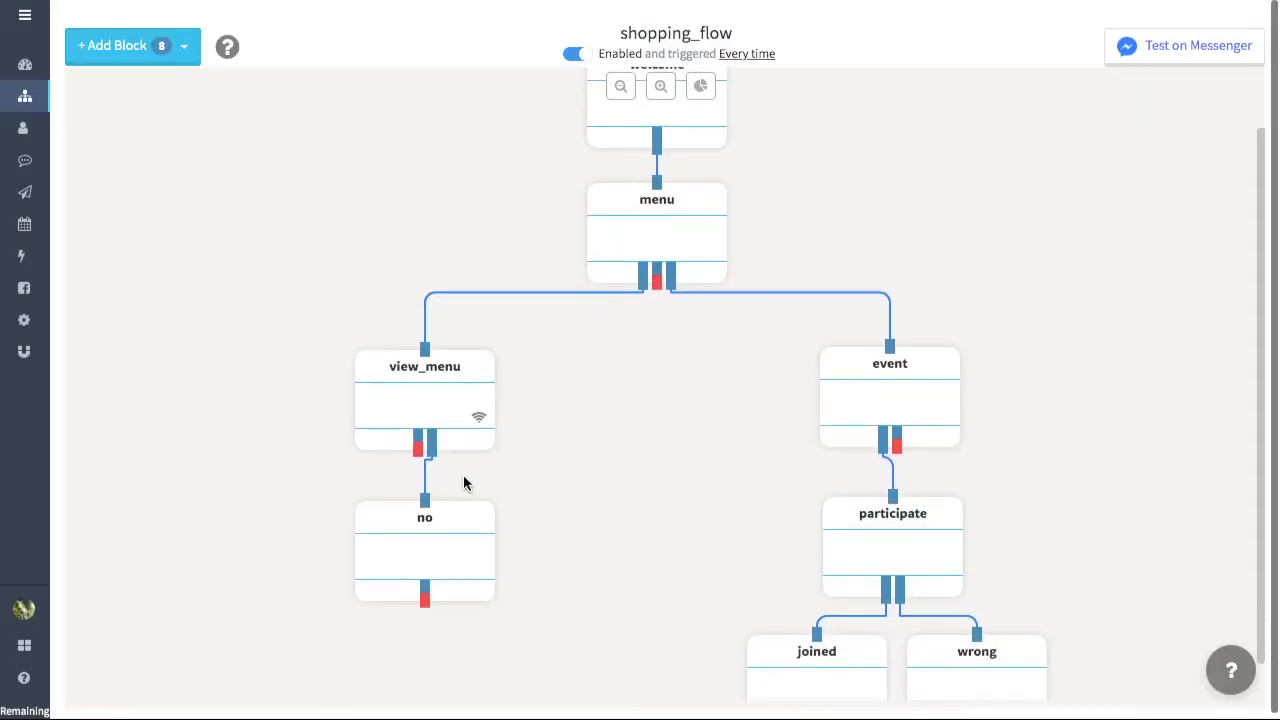
Review the bot message and text input settings of the block named no, then save it.
left_click(443, 554)
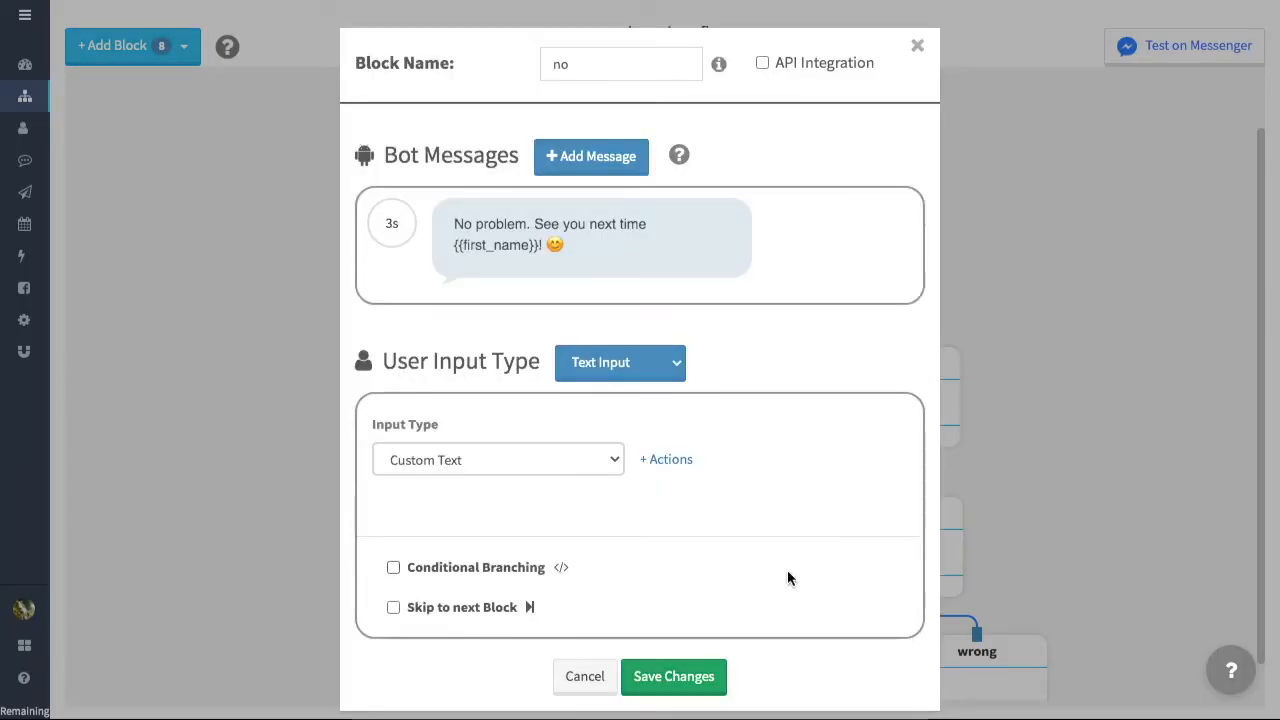
scroll(787, 575, "down", 1)
left_click(672, 653)
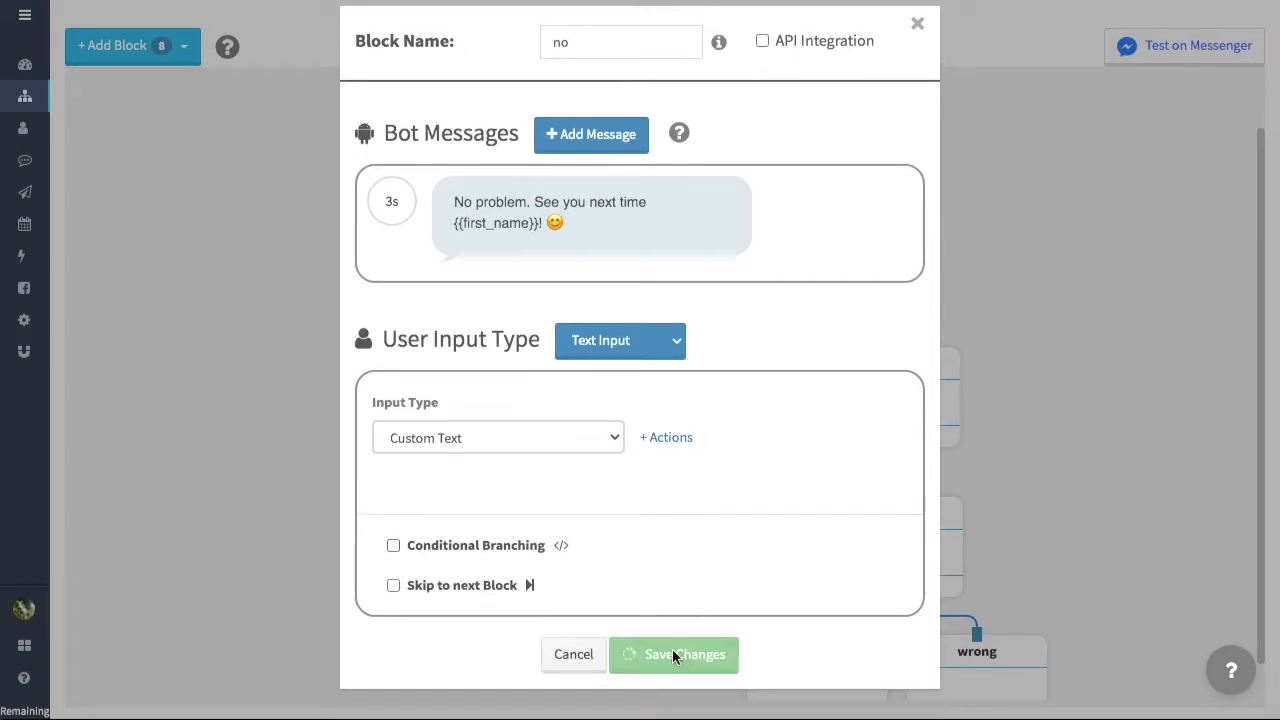
Review the event block's Black Day messages and its quick replies, then save the block.
scroll(713, 542, "down", 1)
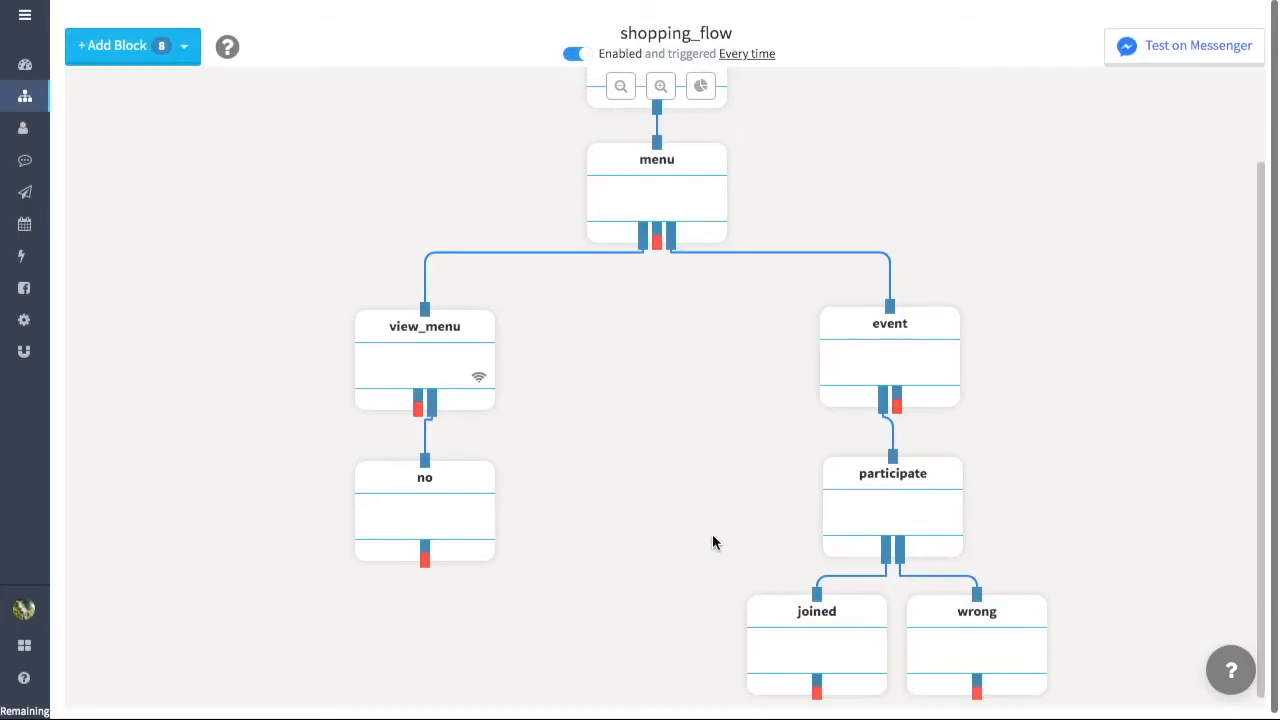
left_click(899, 380)
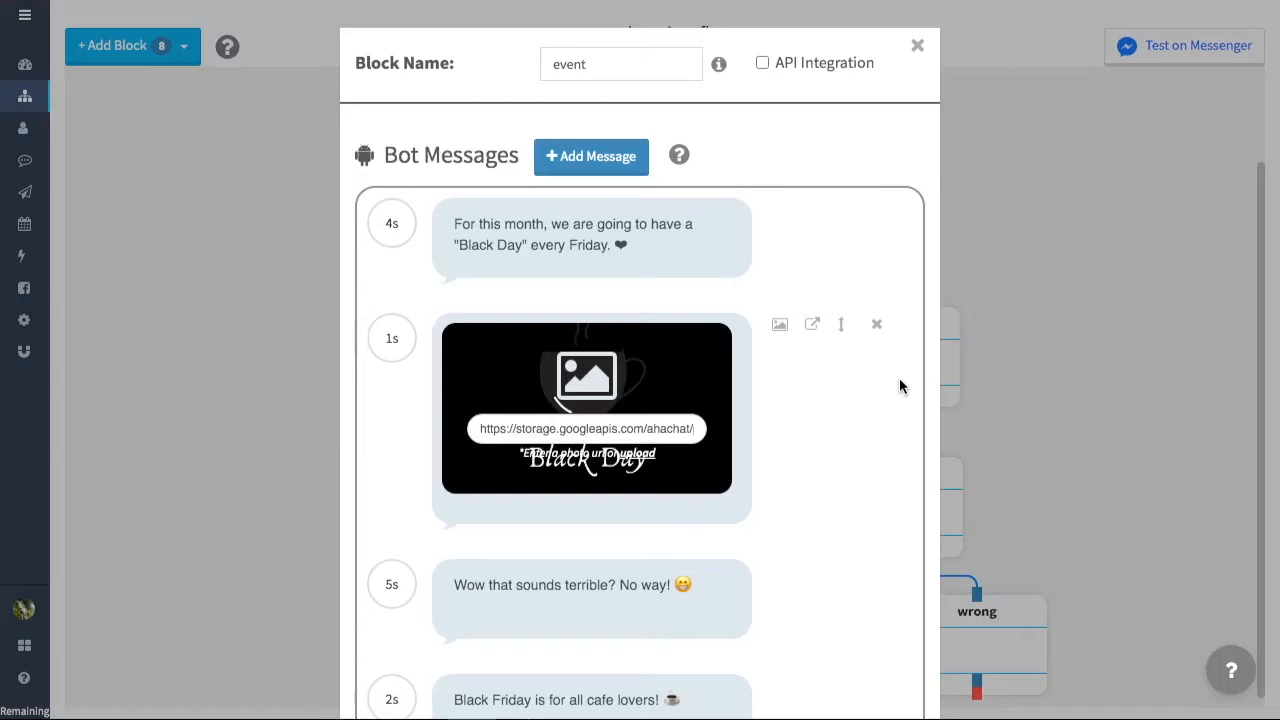
scroll(895, 450, "down", 5)
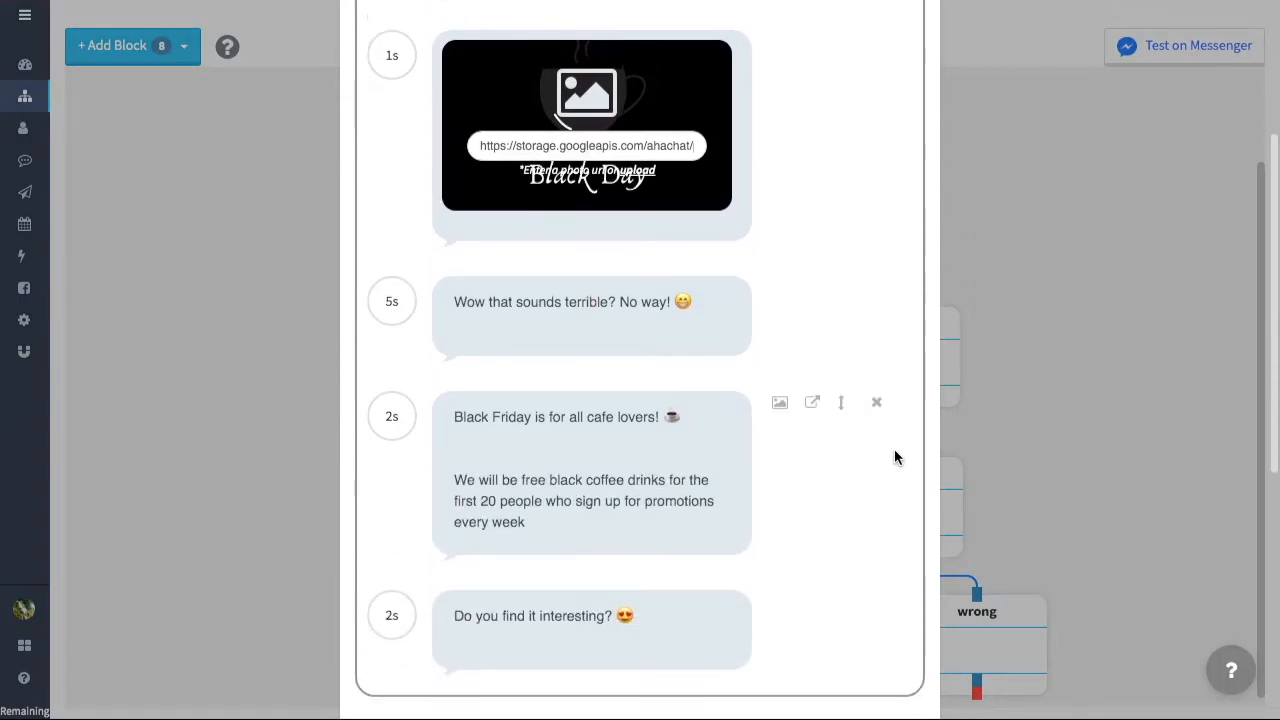
scroll(894, 457, "down", 2)
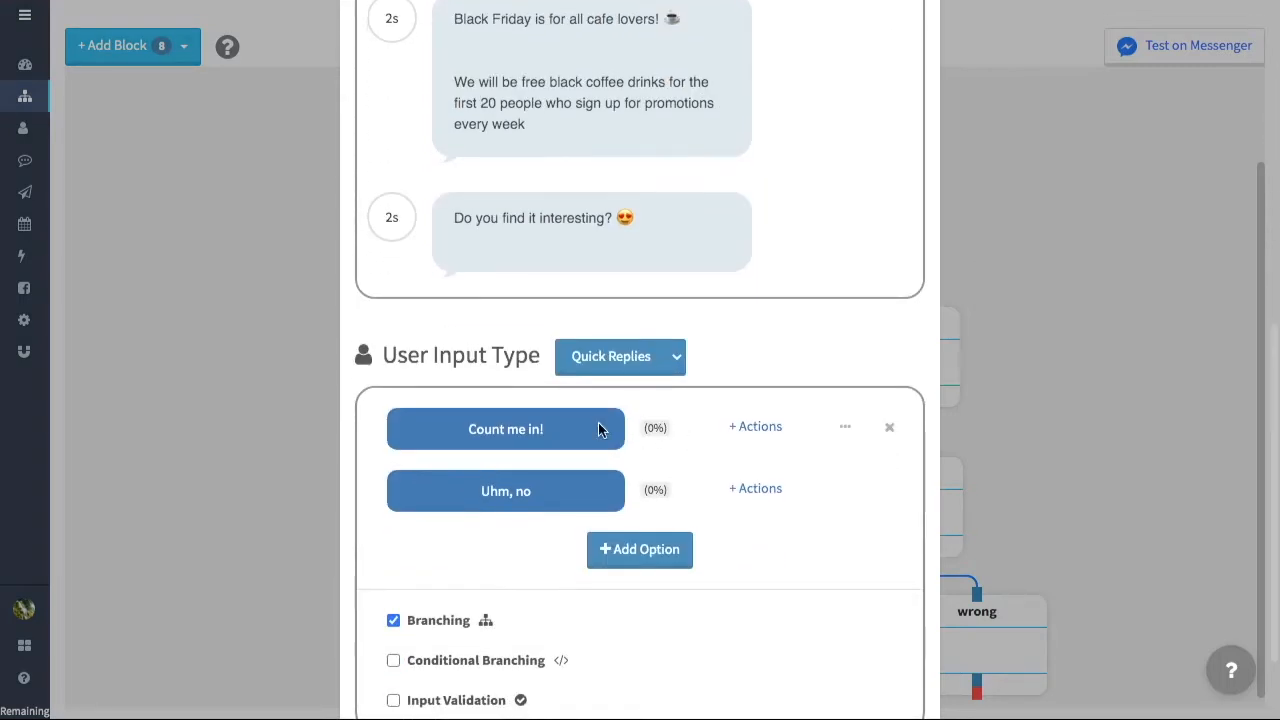
scroll(885, 517, "down", 1)
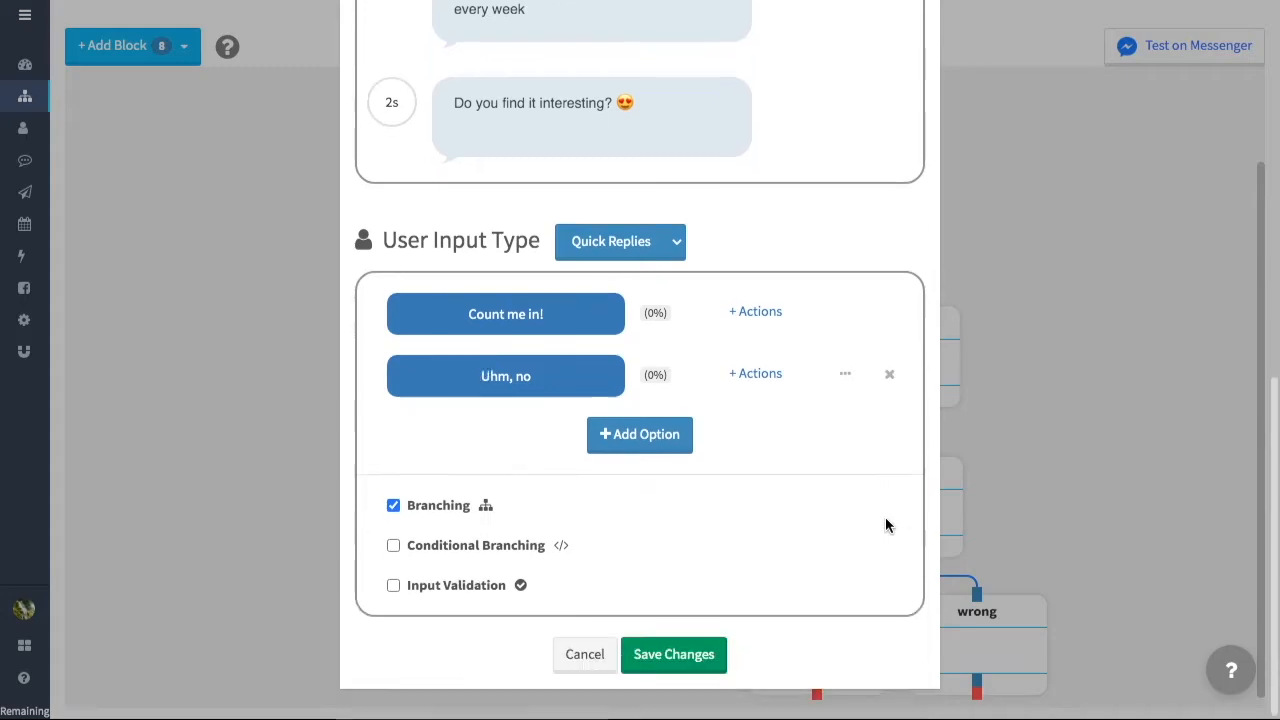
left_click(676, 660)
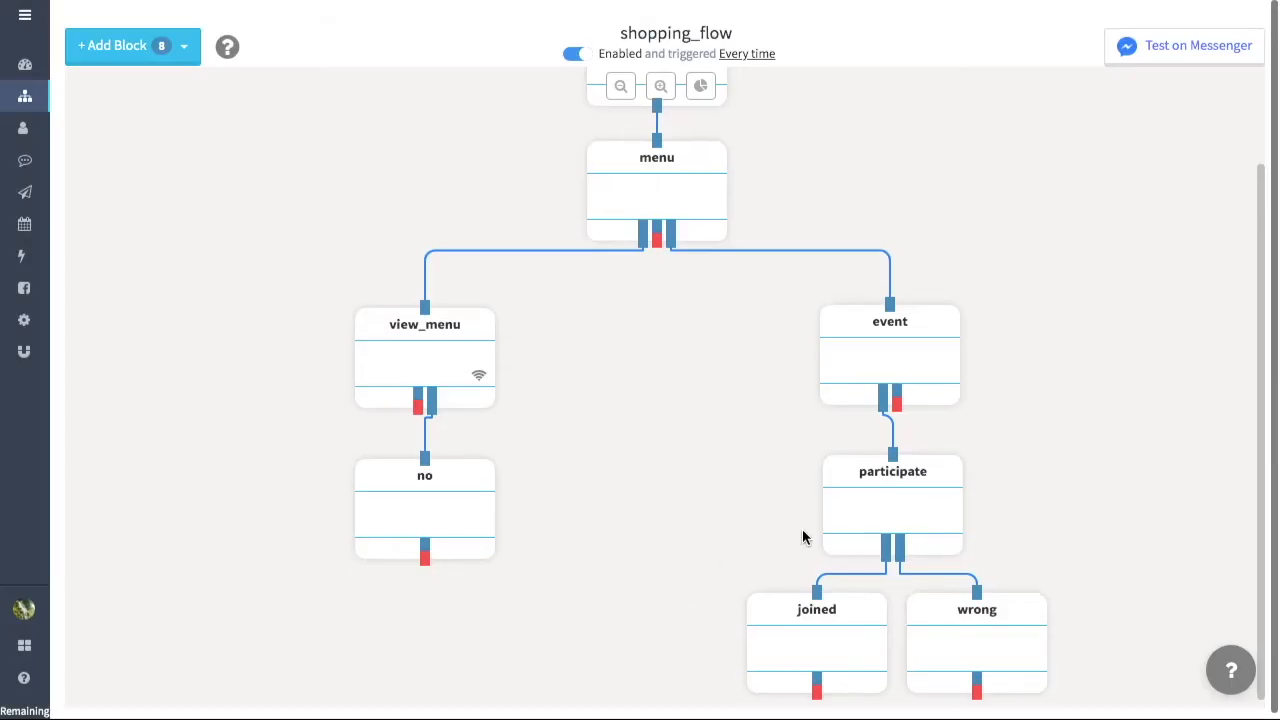
Review the participate block's question, year quick replies and conditional jump on {{ursp.join}} containing 1998, then save the block.
left_click(907, 527)
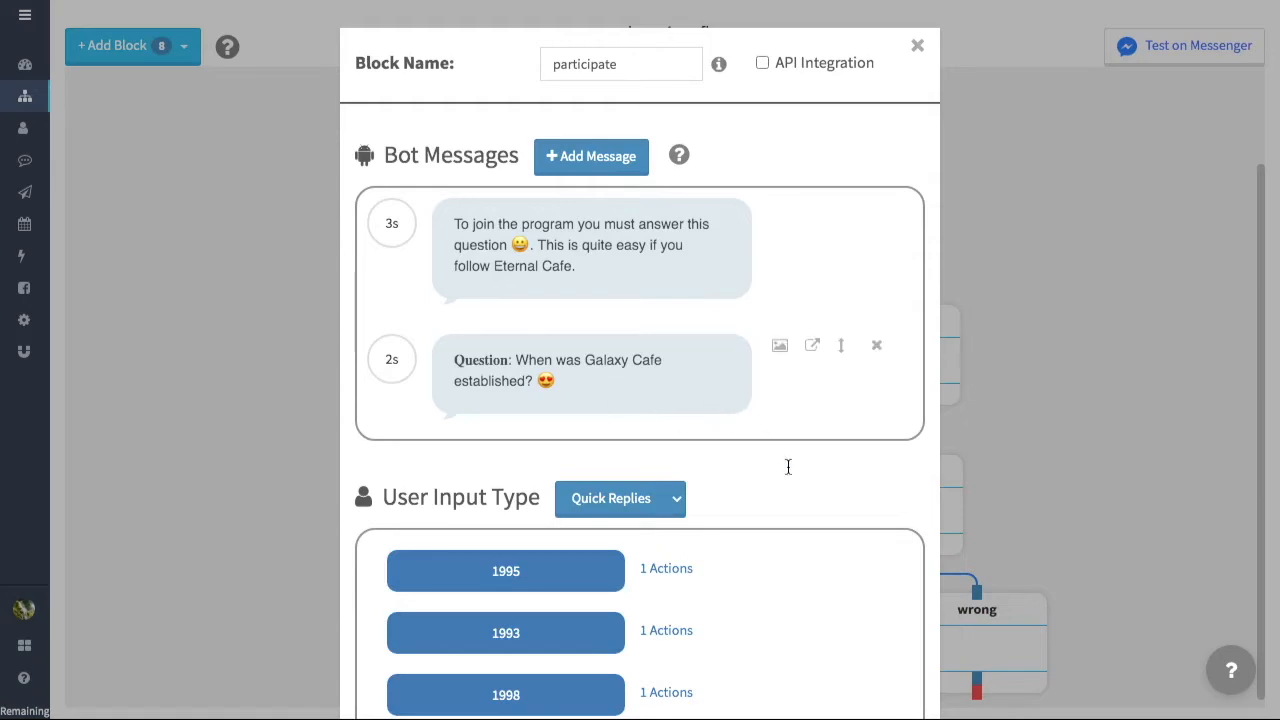
scroll(787, 470, "down", 2)
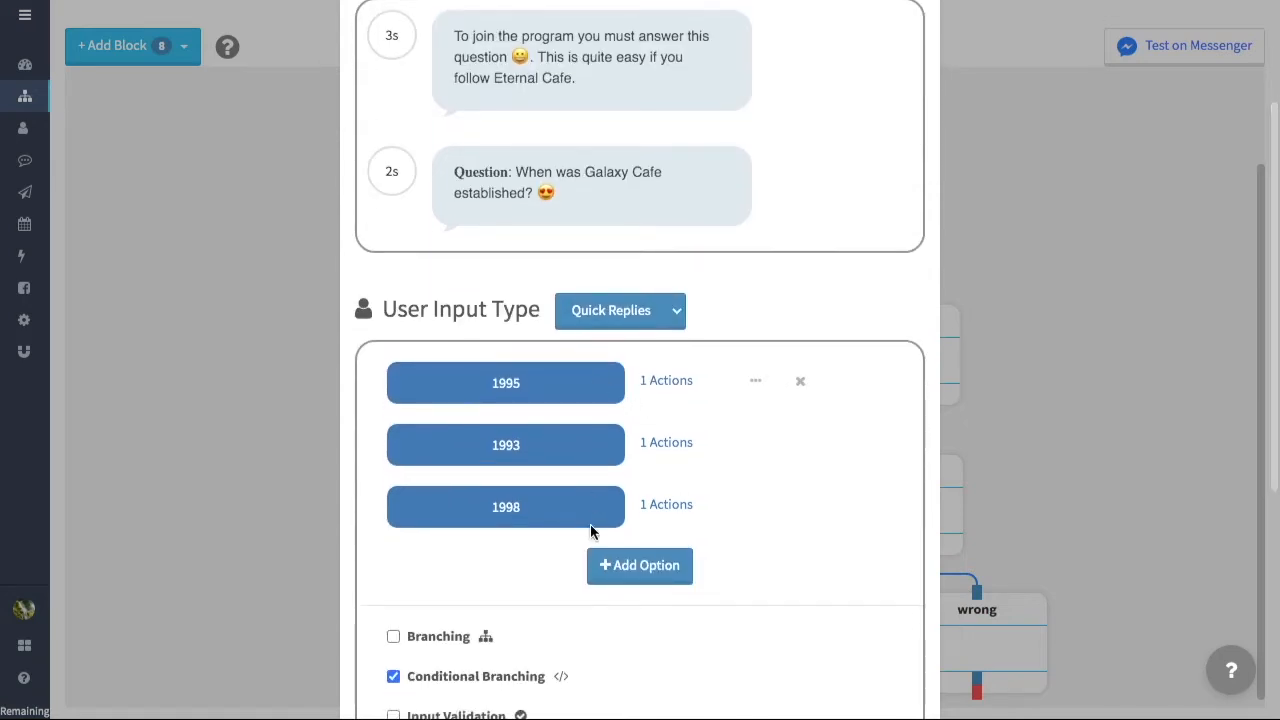
scroll(833, 525, "down", 3)
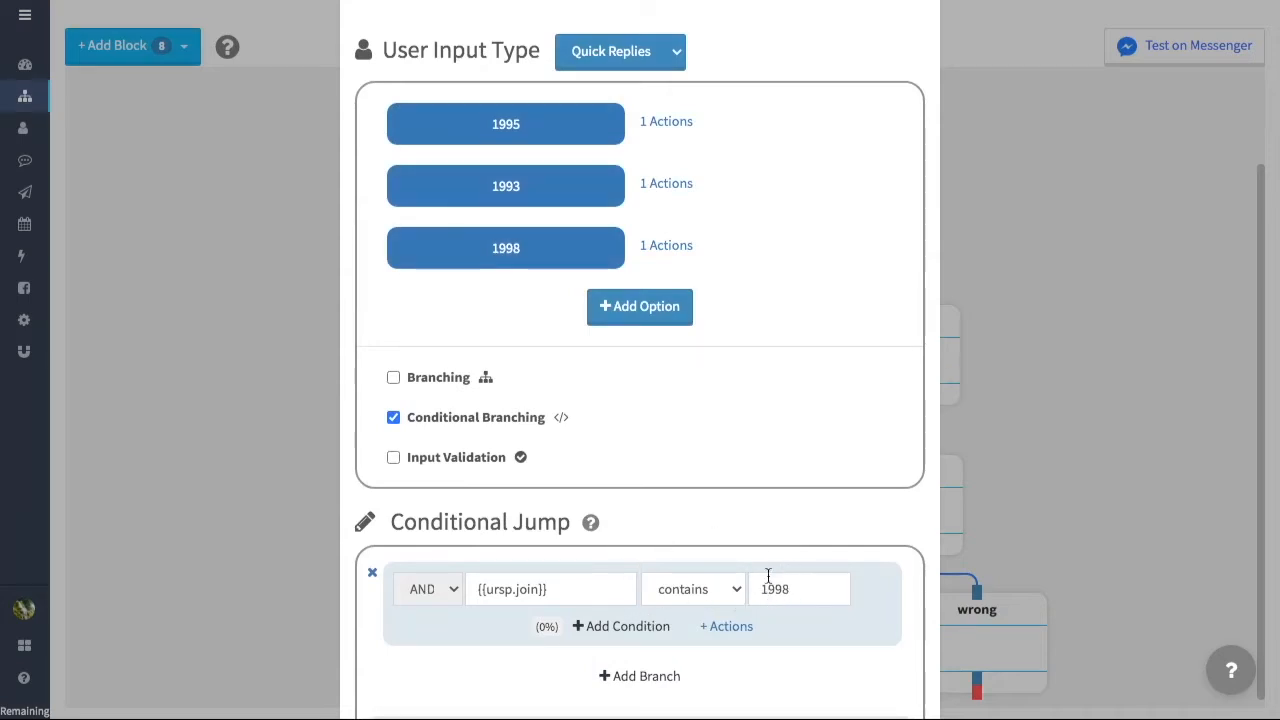
scroll(820, 512, "down", 2)
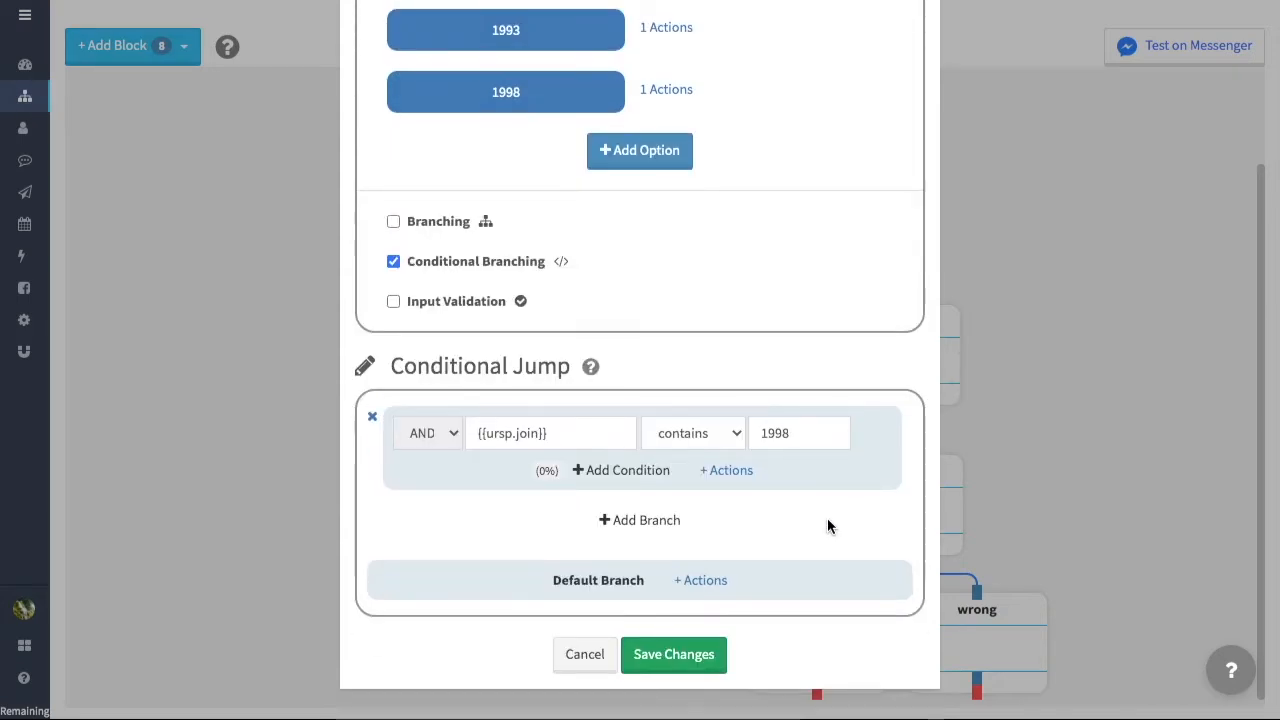
left_click(697, 655)
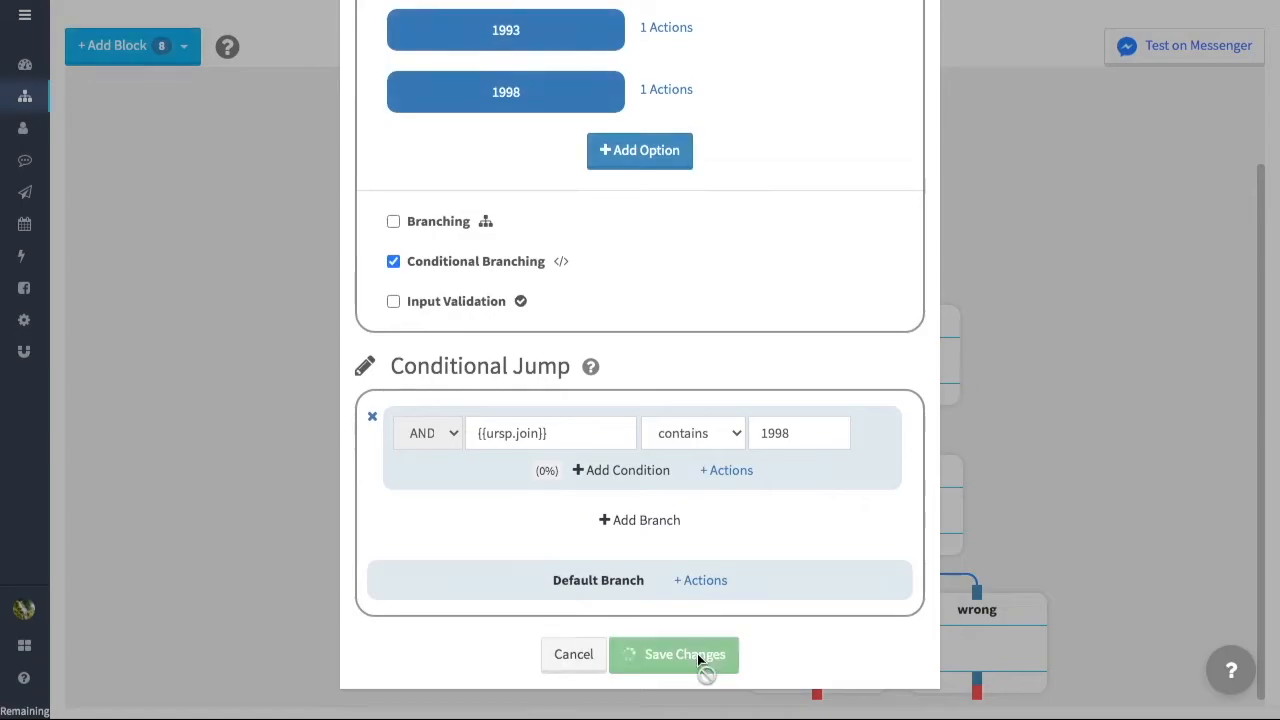
Review the joined block's Black Day messages and Full Name text input, then save the block.
left_click(811, 648)
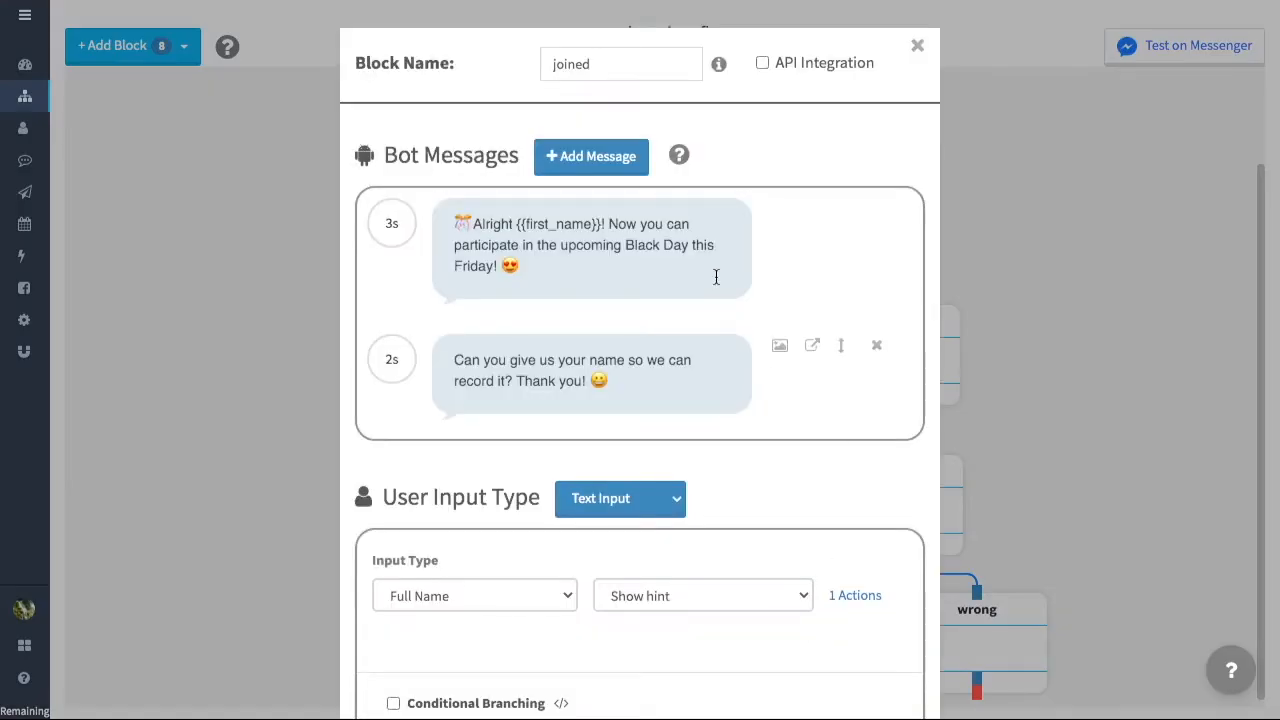
scroll(938, 390, "down", 2)
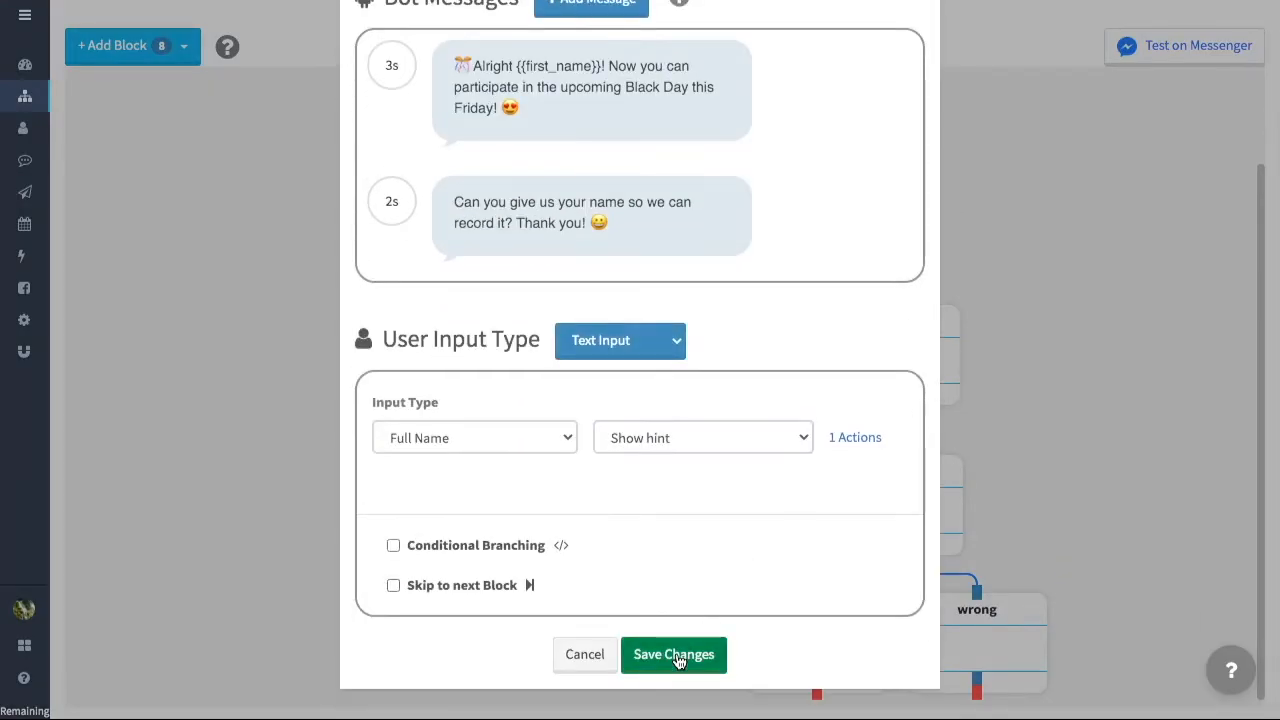
left_click(678, 655)
Review the wrong block's correct-answer messages and Custom Text input, then save the block.
left_click(960, 646)
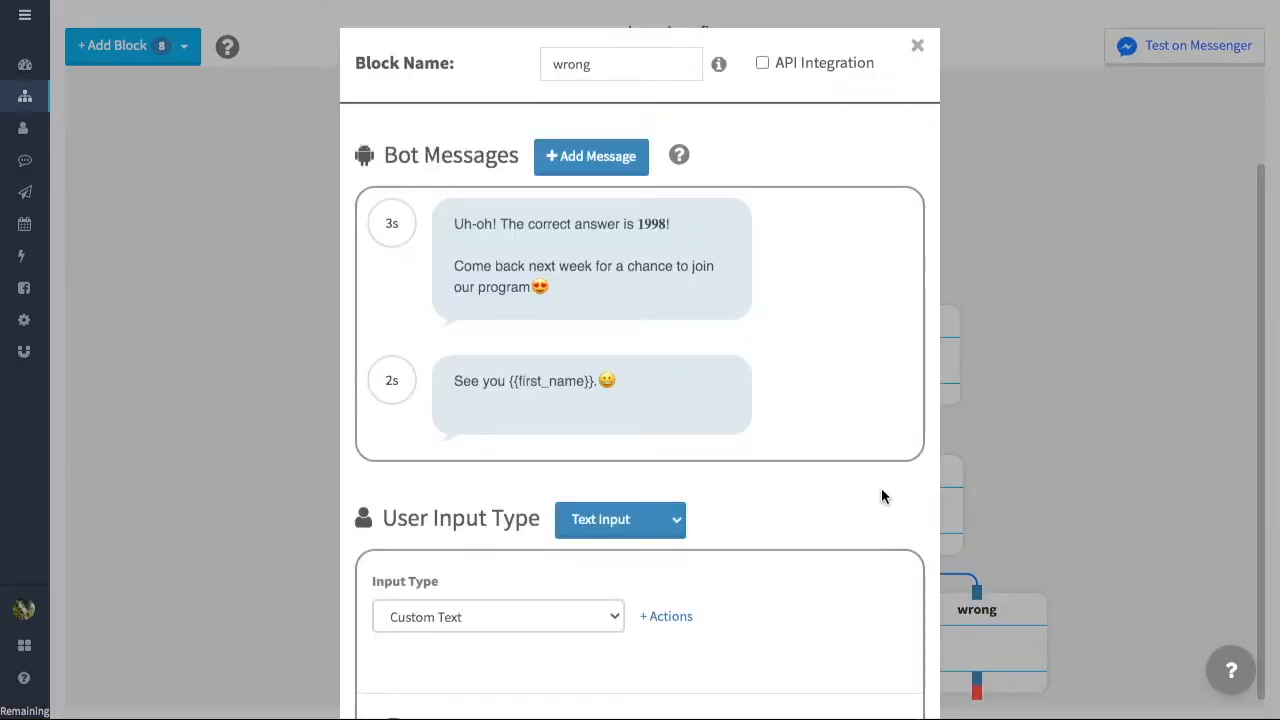
scroll(946, 486, "down", 2)
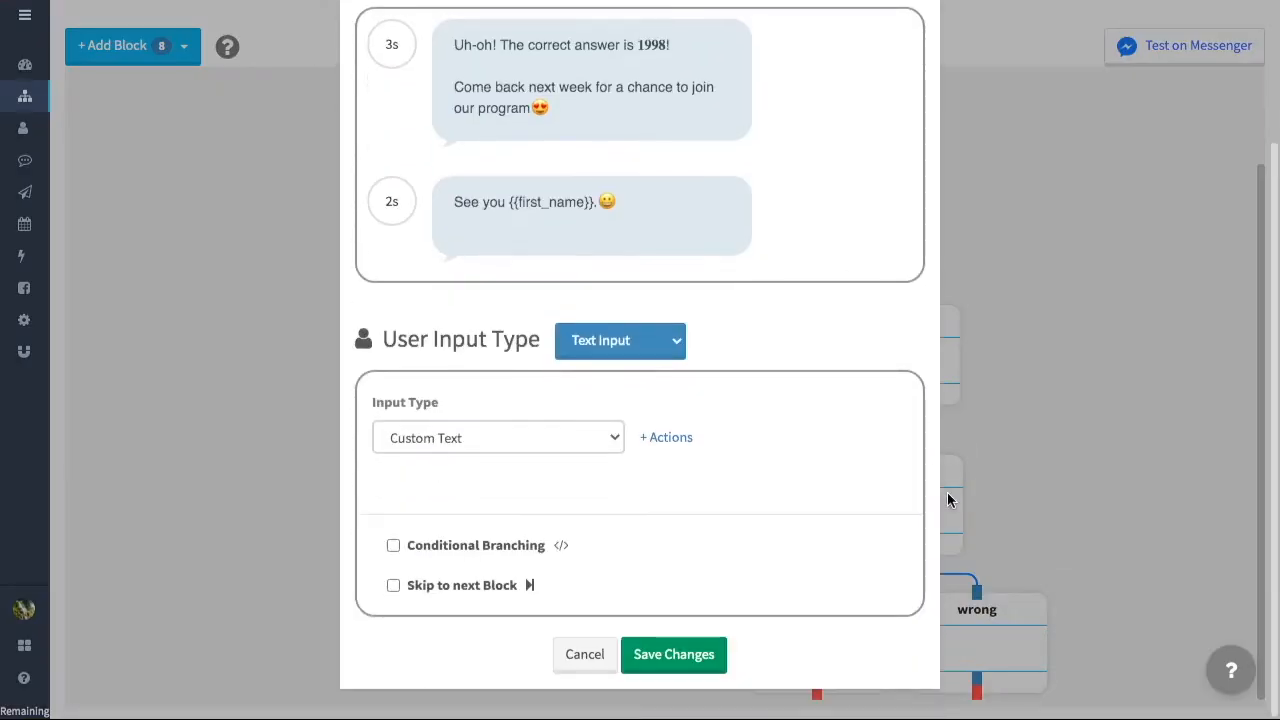
left_click(676, 656)
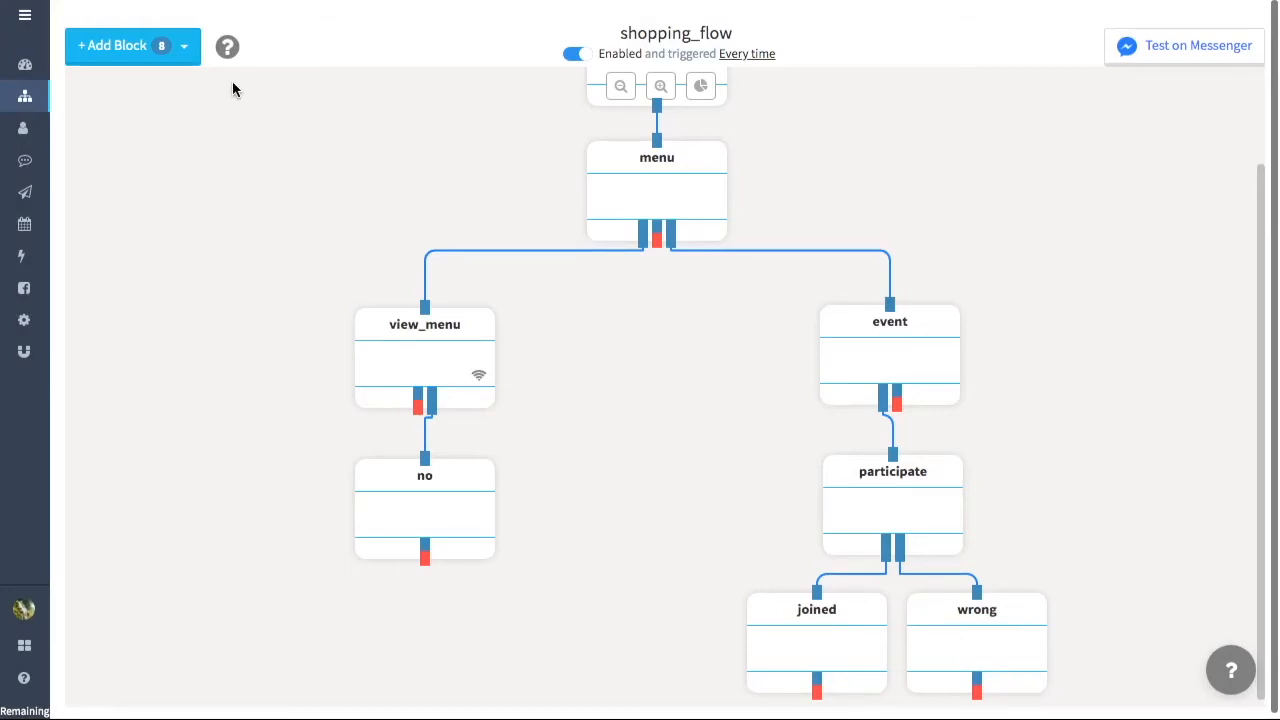
Add a clear-cart API block, place it between view_menu and event, and open its settings.
left_click(168, 50)
left_click(171, 113)
left_click_drag(184, 172, 647, 360)
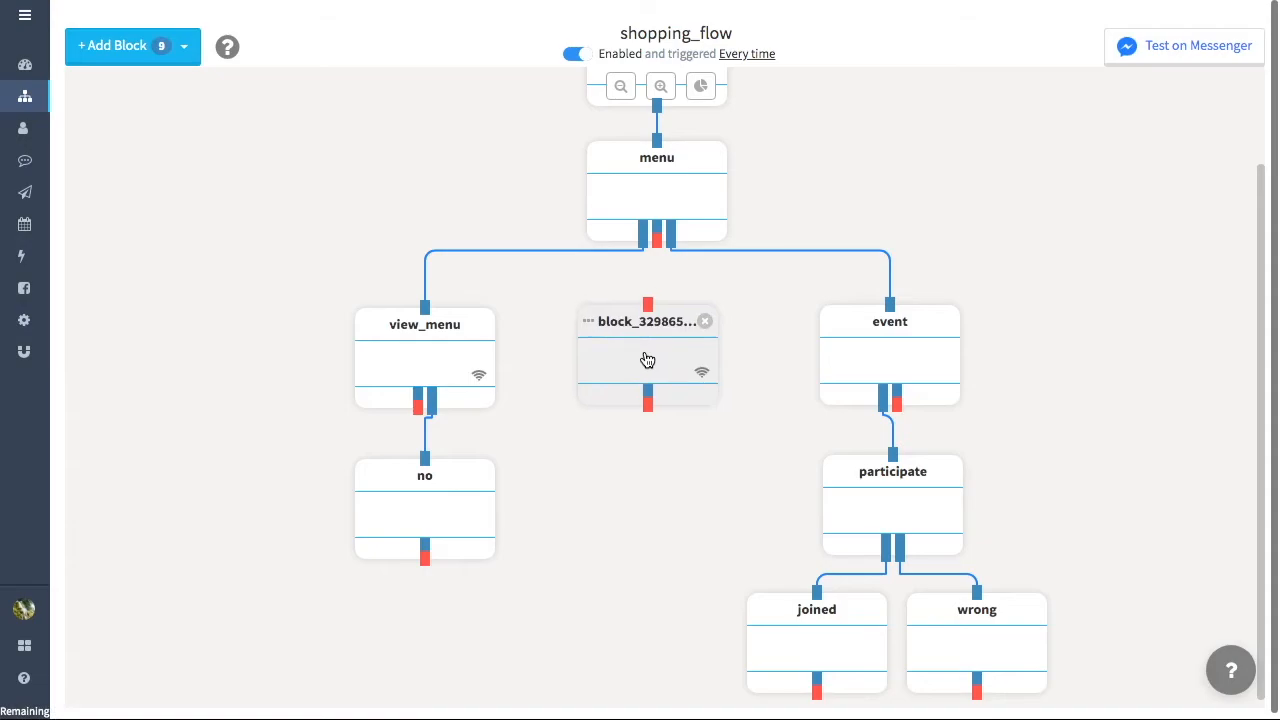
left_click(647, 360)
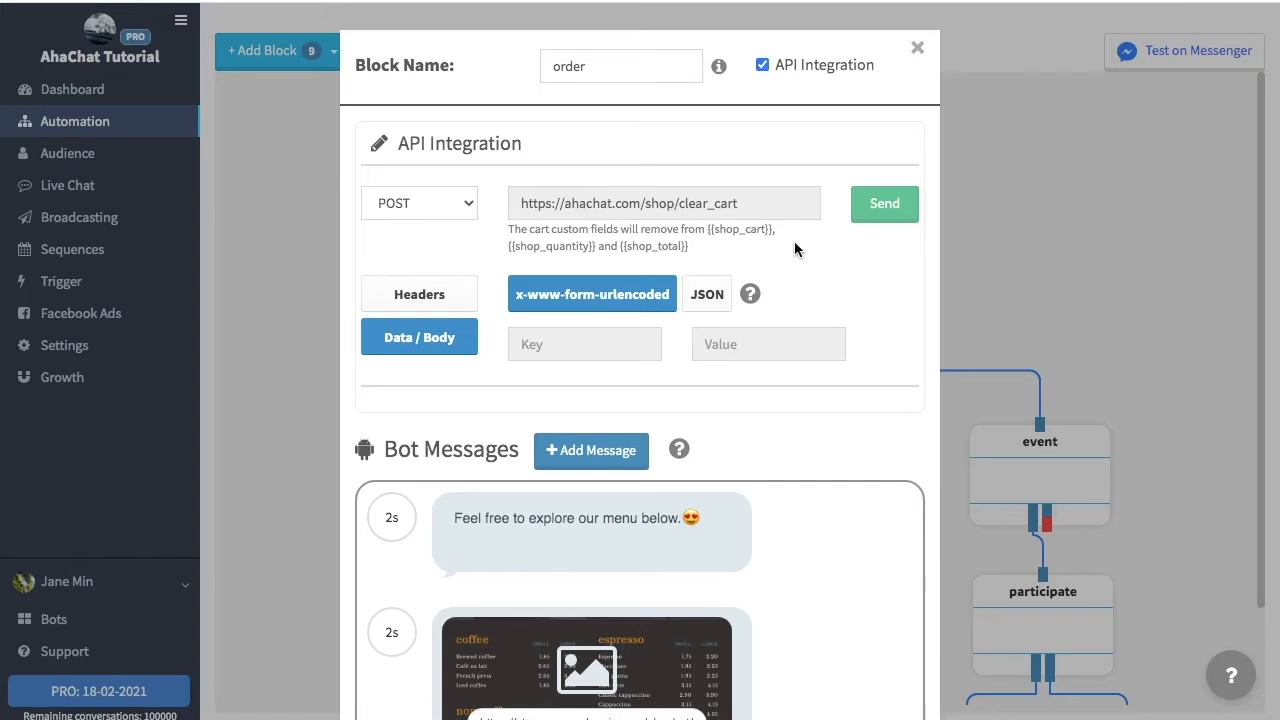
Review the order block's menu and promo messages and its Choose Order button with CAFE ORDER FORM, then save the block.
scroll(826, 406, "down", 4)
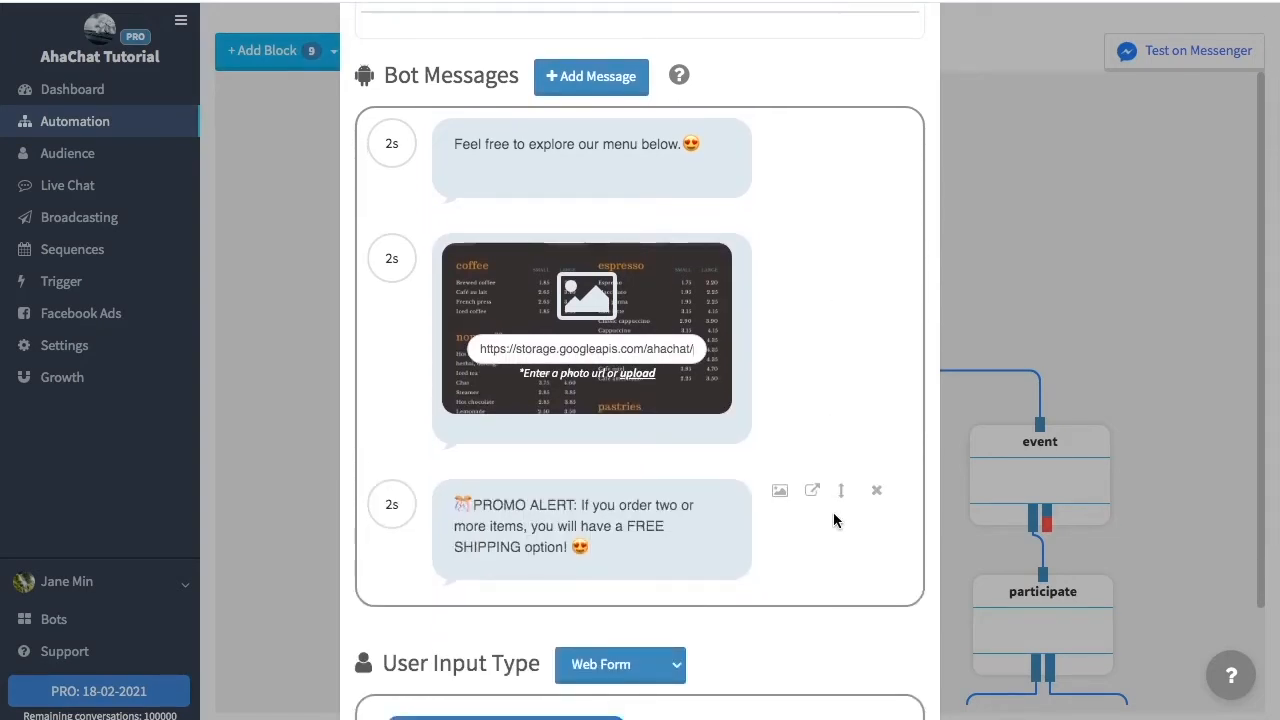
left_click(736, 557)
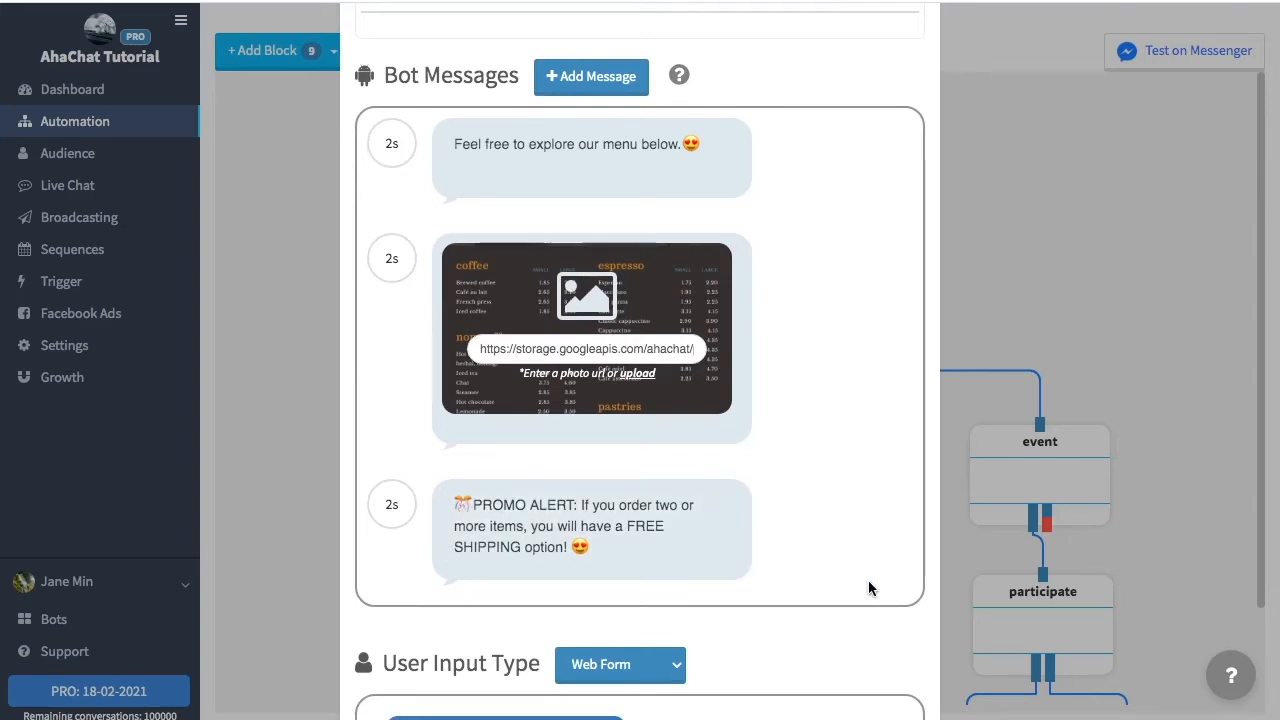
scroll(868, 585, "down", 3)
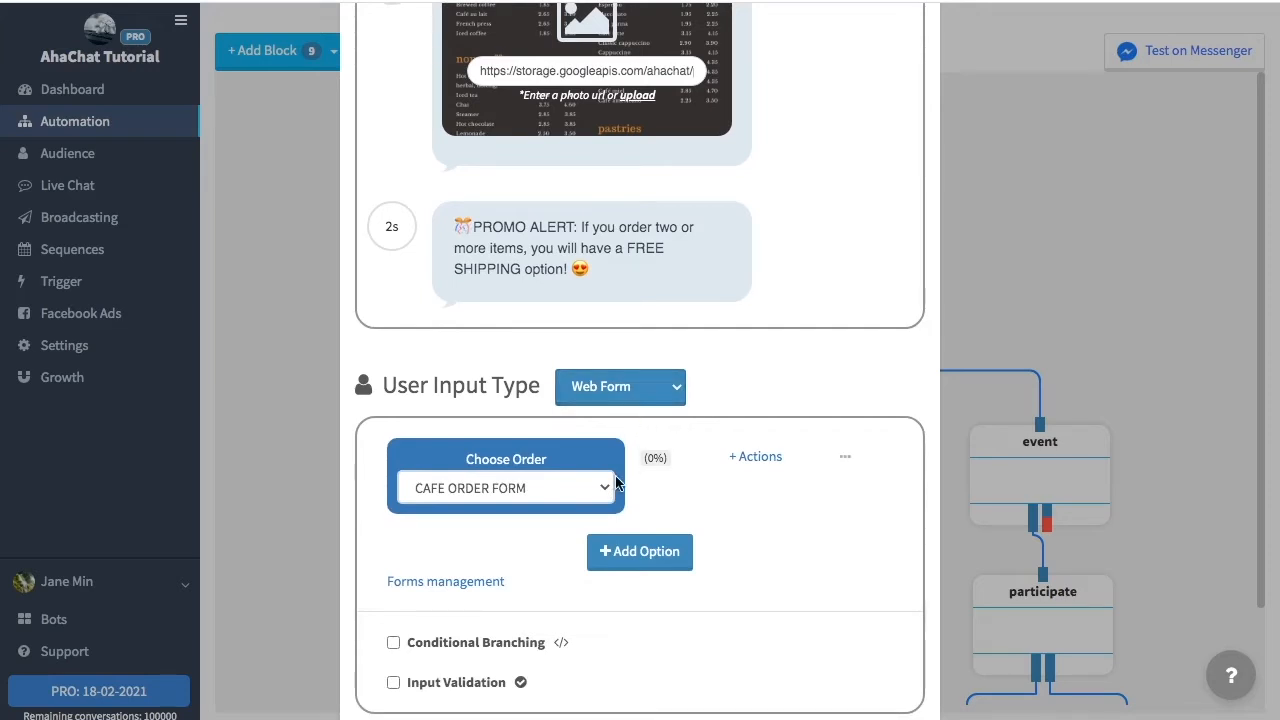
scroll(742, 516, "down", 2)
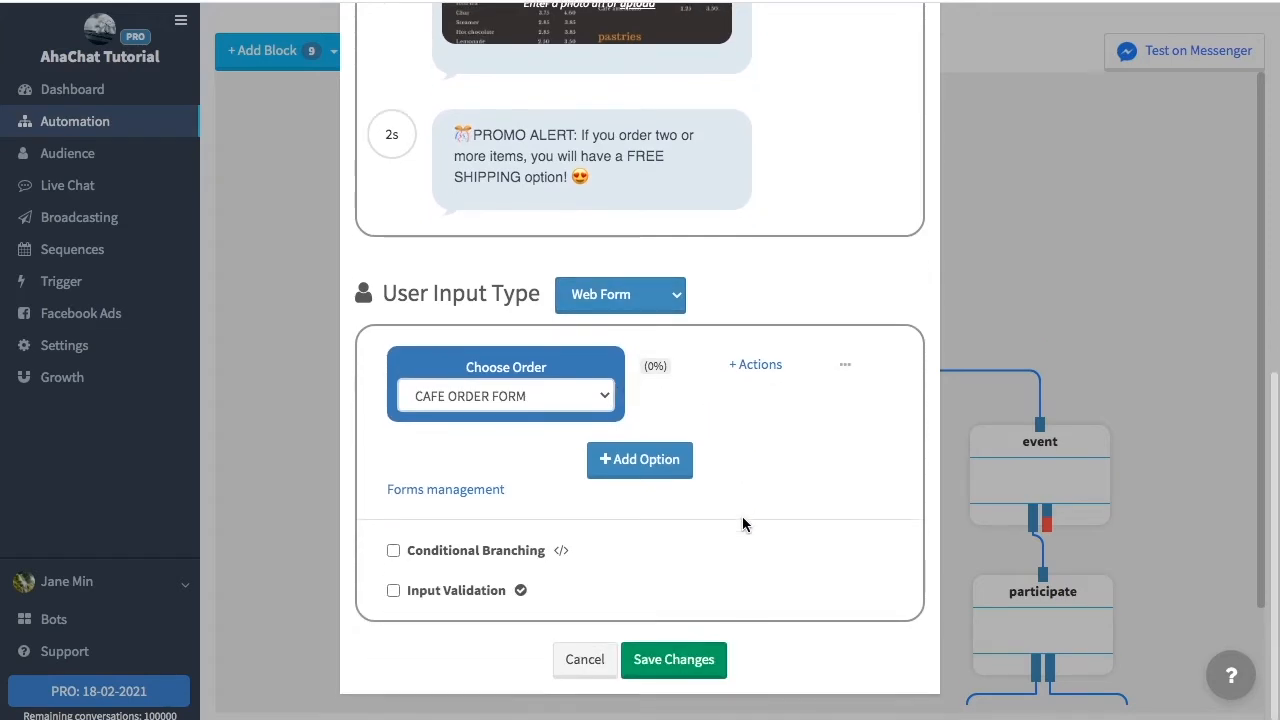
left_click(700, 662)
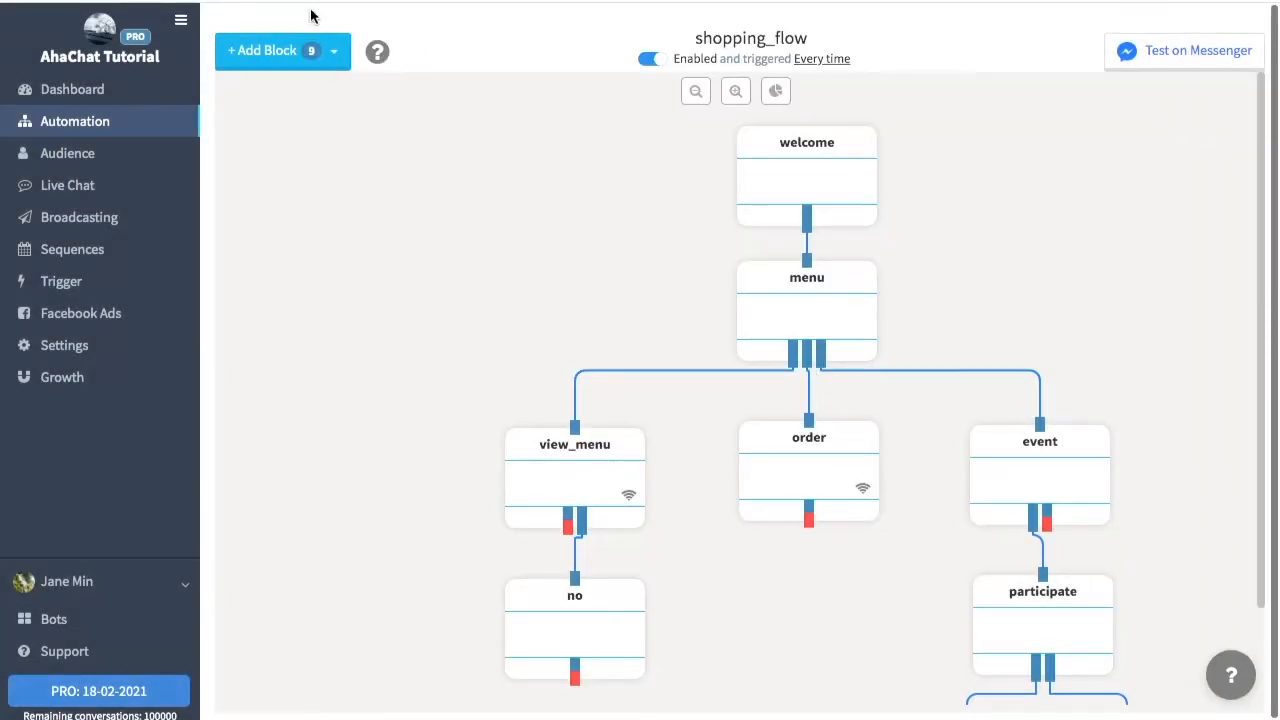
Add a conditional jump block and place it directly below the order block.
left_click(296, 55)
left_click(314, 168)
left_click_drag(366, 157, 832, 617)
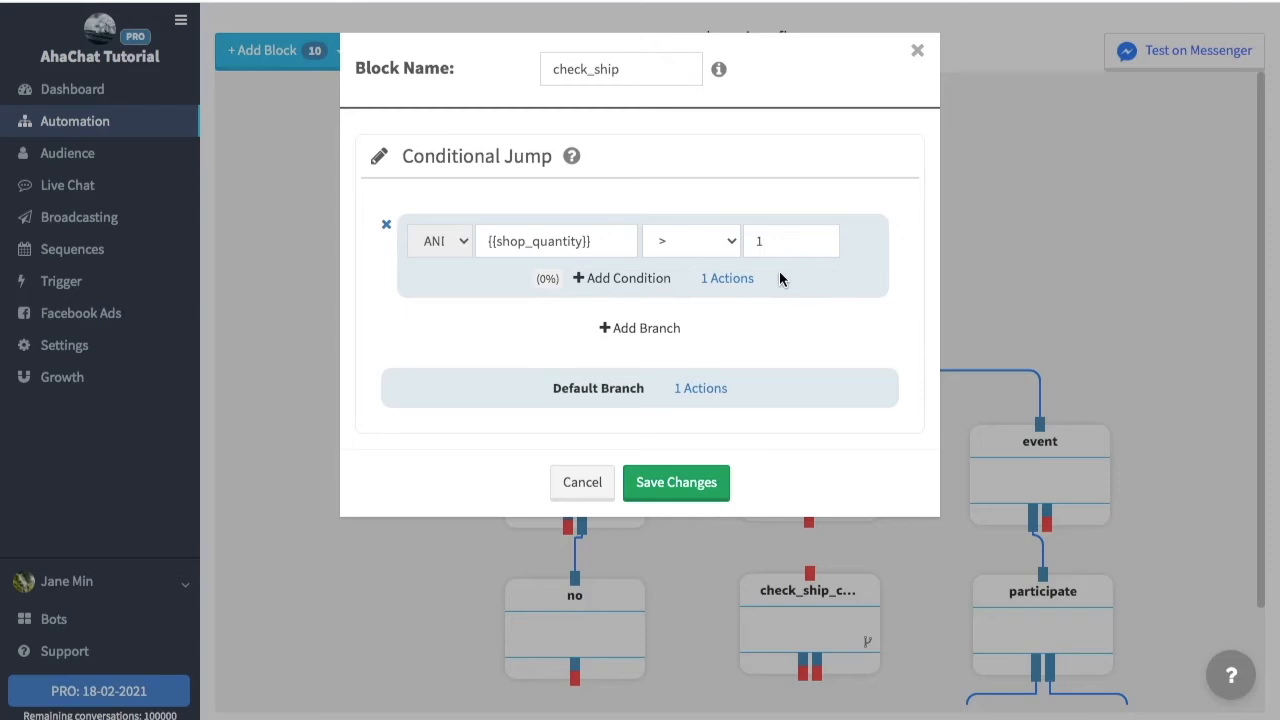
Check that check_ship sets price to 0 for {{shop_quantity}} > 1 and to 3 in the default branch, then save it.
left_click(736, 280)
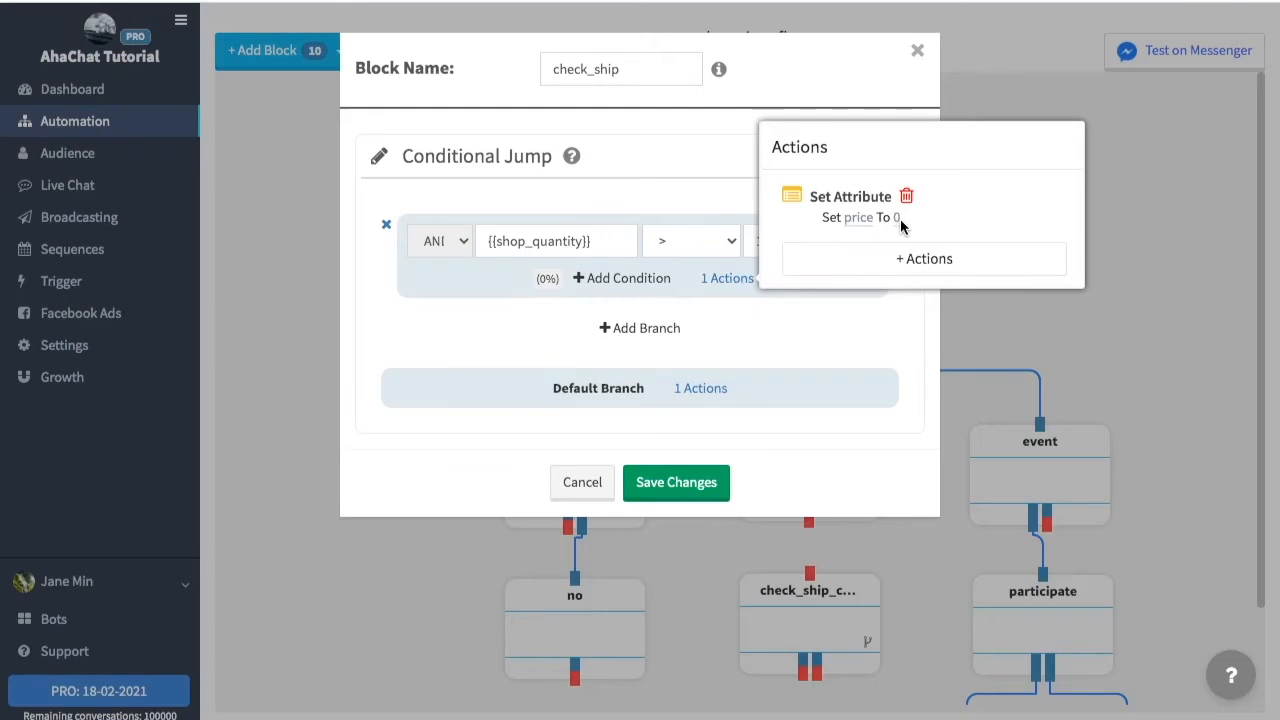
mouse_move(708, 390)
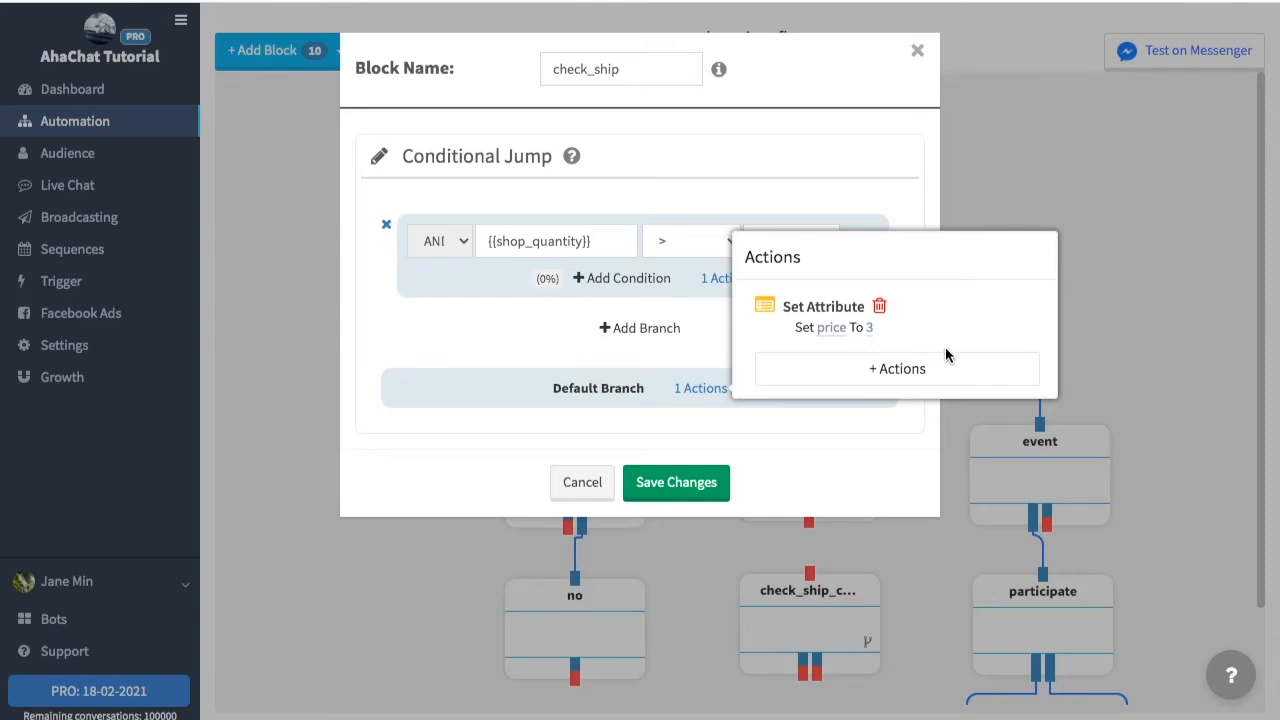
left_click(863, 436)
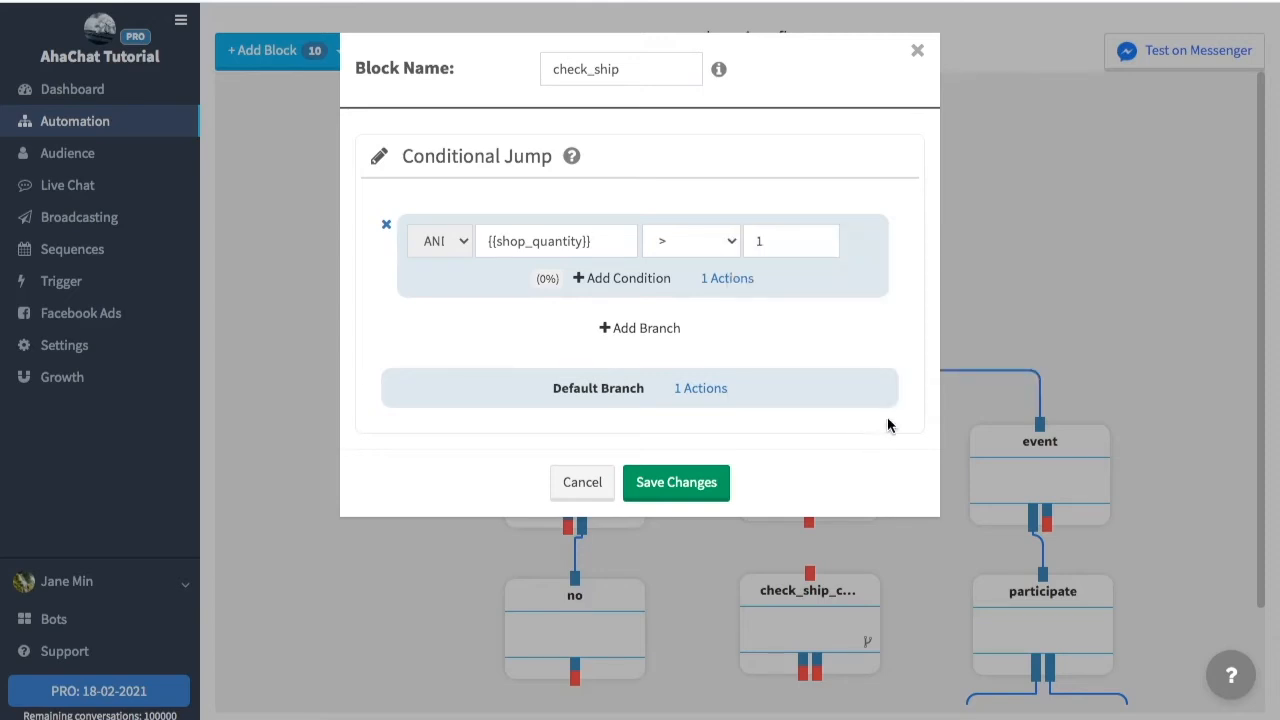
left_click(688, 485)
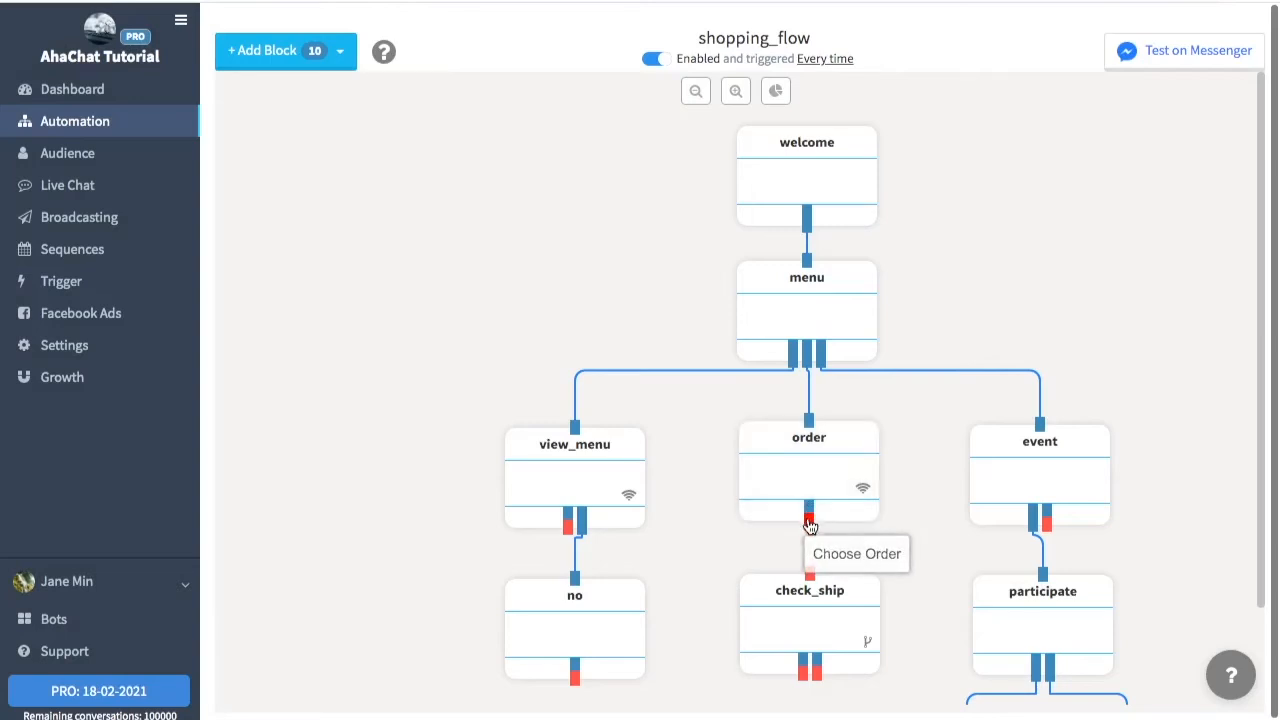
Connect the Choose Order outputs of the order and view_menu blocks to check_ship, and shift check_ship slightly down.
left_click_drag(808, 527, 809, 586)
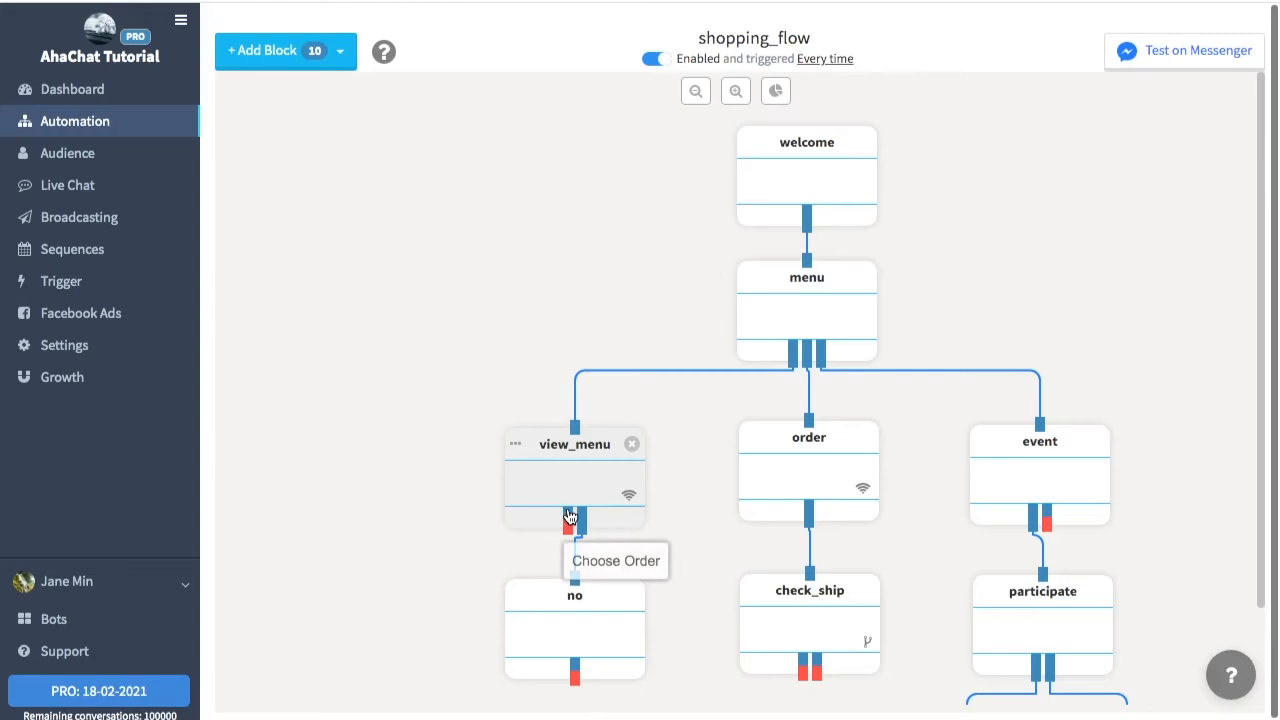
left_click_drag(571, 526, 809, 572)
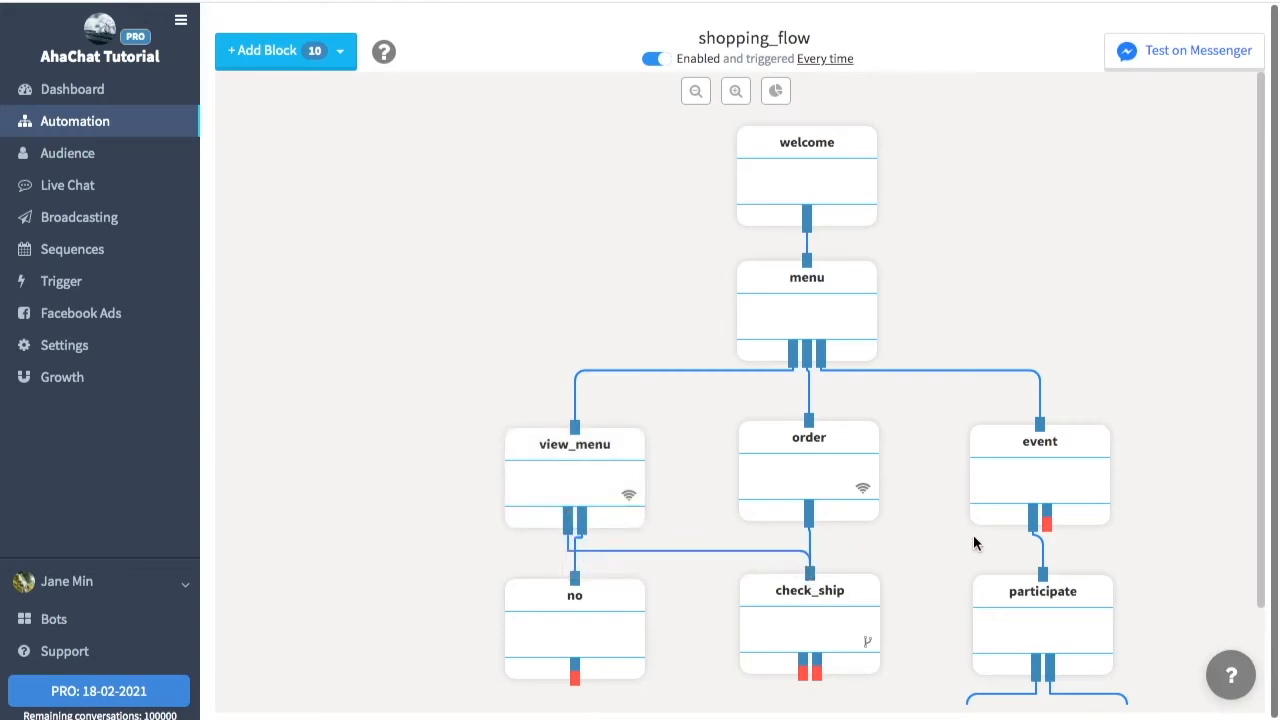
scroll(973, 534, "down", 1)
left_click_drag(802, 486, 802, 499)
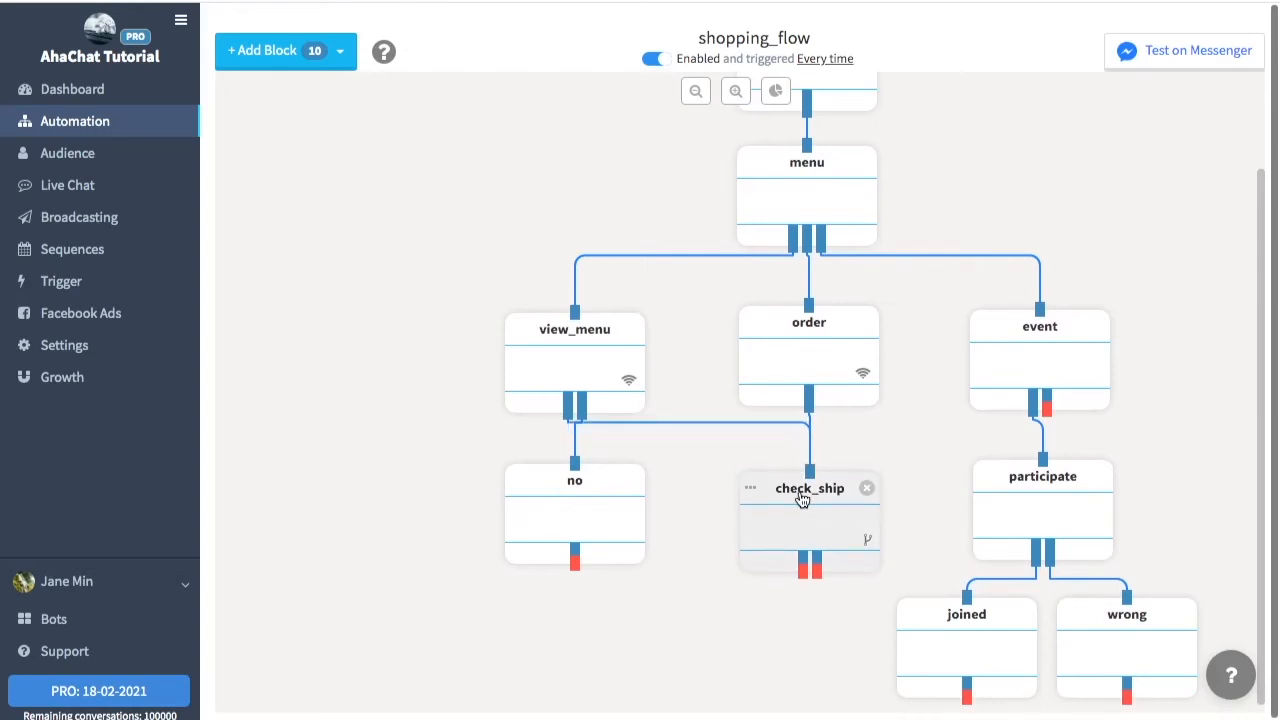
Add a regular message block, place it below check_ship and open its settings.
left_click(342, 52)
left_click(307, 88)
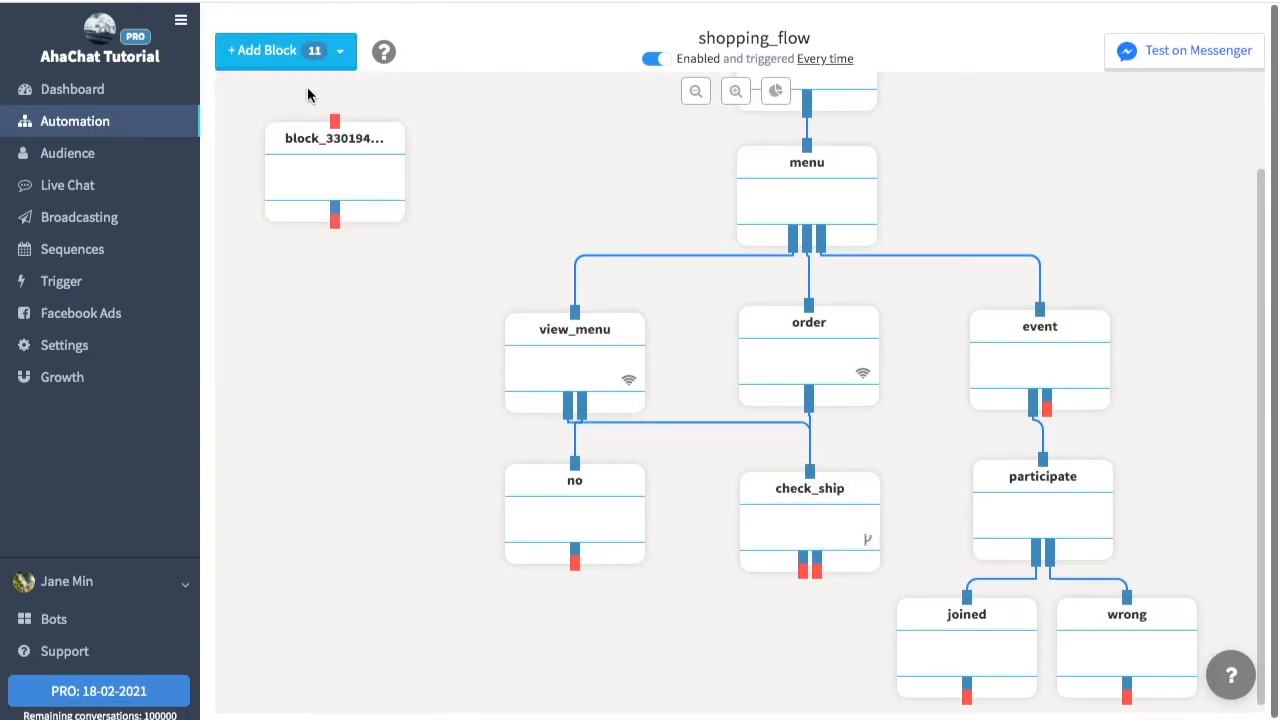
left_click_drag(346, 197, 689, 489)
left_click_drag(765, 585, 798, 688)
scroll(844, 609, "down", 1)
left_click(811, 657)
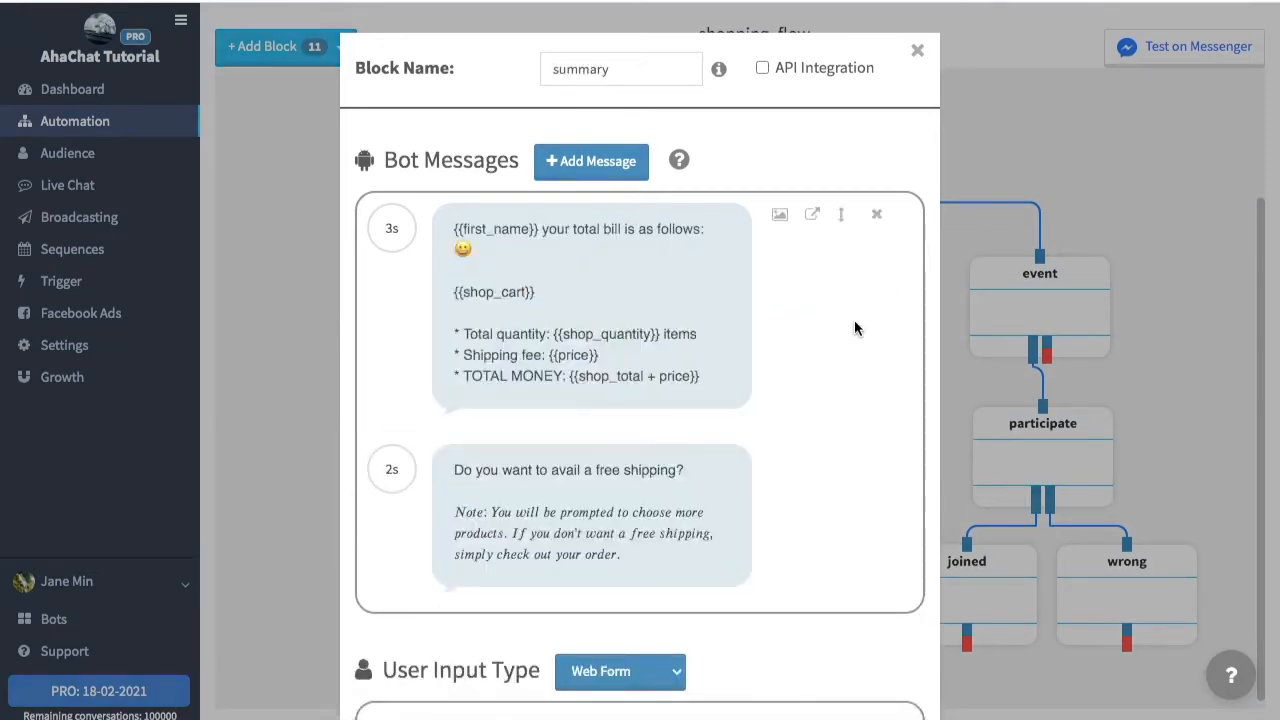
Review the summary block's bill and free shipping messages, Okay option and Check-Out Order button with CAFE DELIVERY FORM, then save it.
scroll(873, 314, "down", 1)
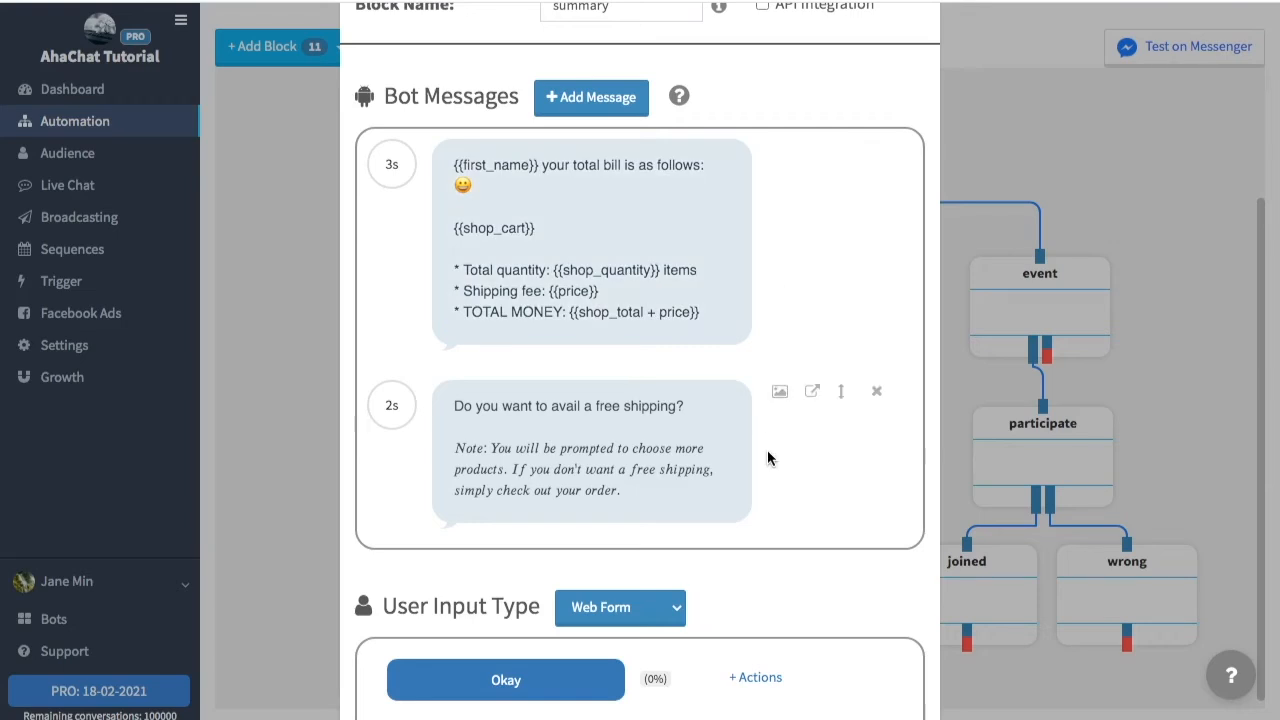
scroll(797, 459, "down", 1)
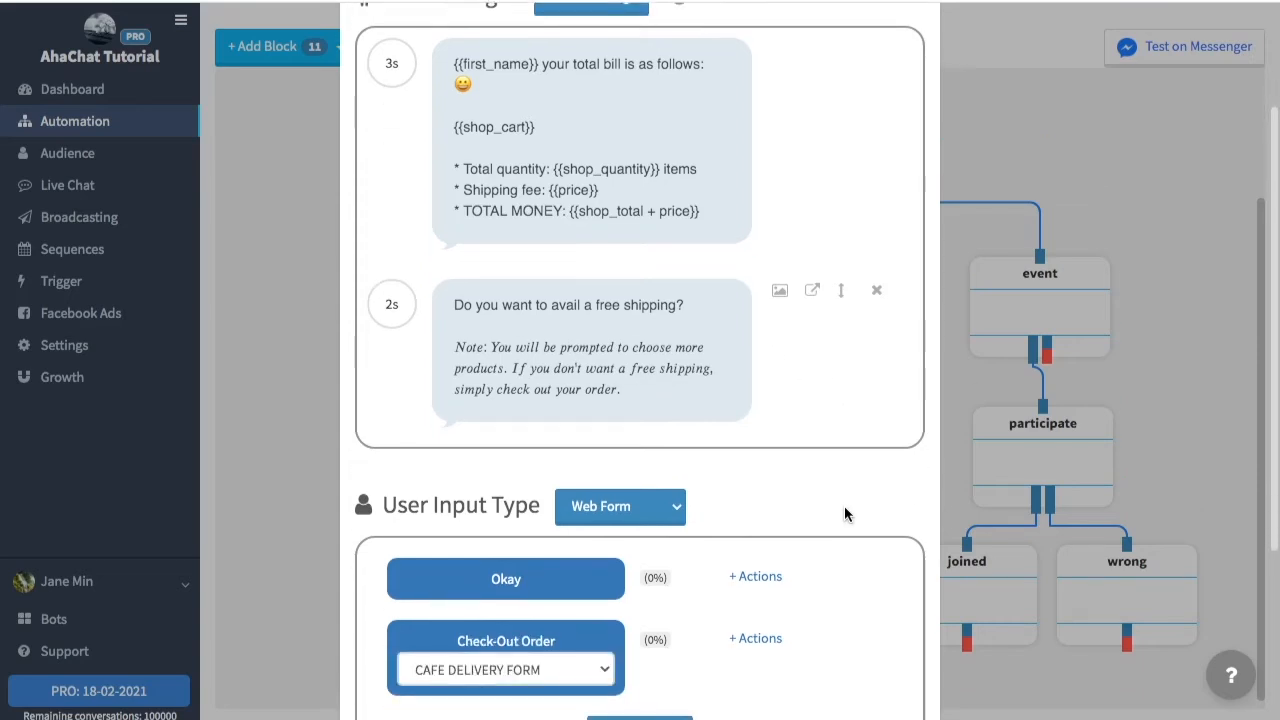
scroll(771, 496, "down", 1)
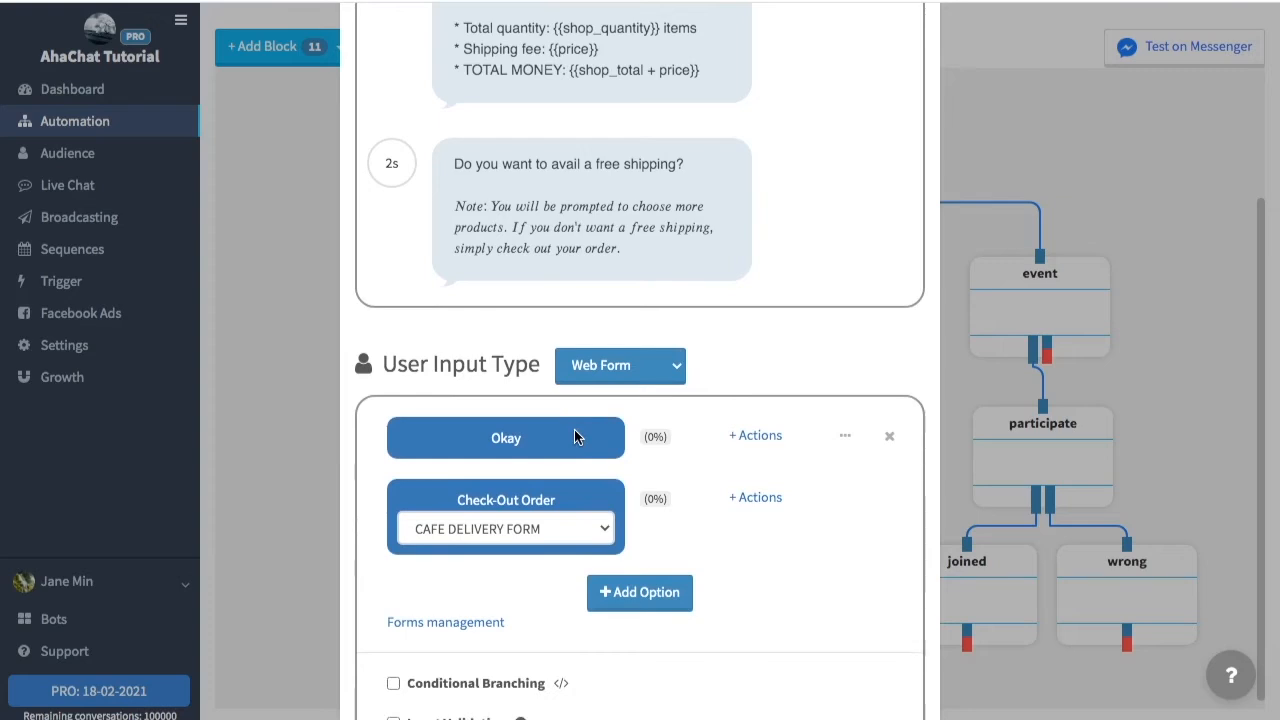
left_click(574, 521)
left_click(574, 522)
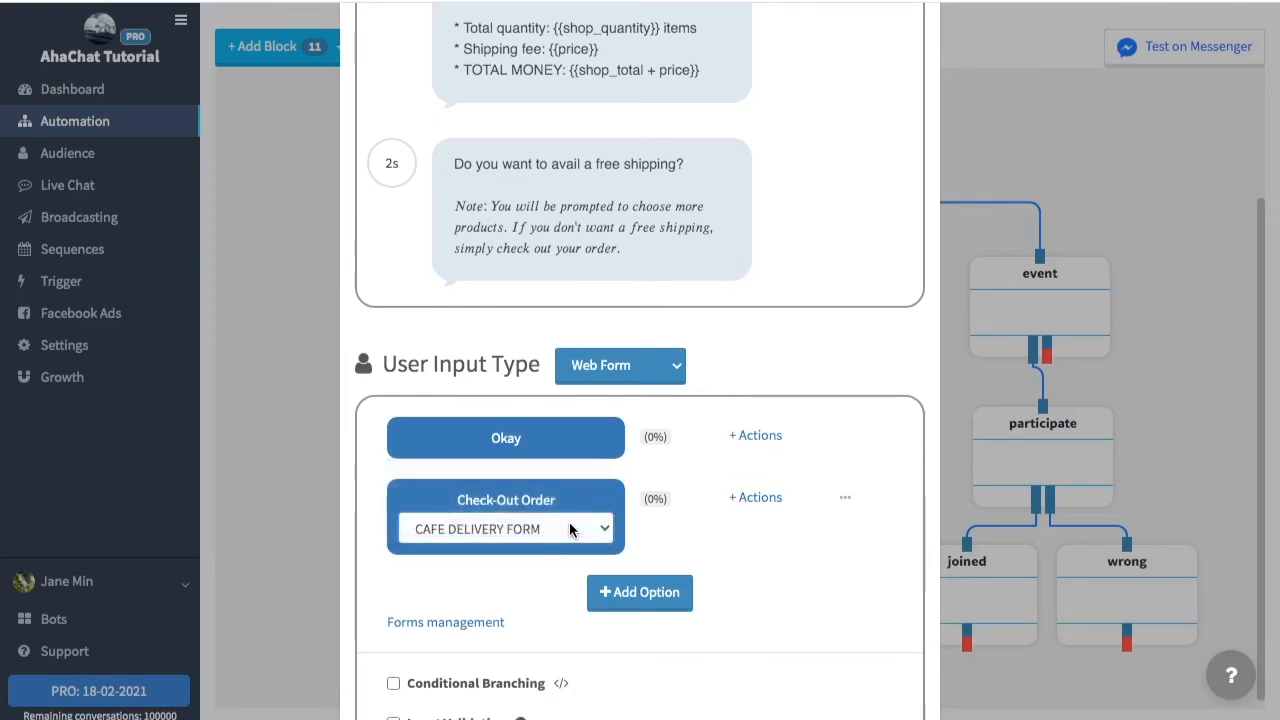
scroll(997, 514, "up", 2)
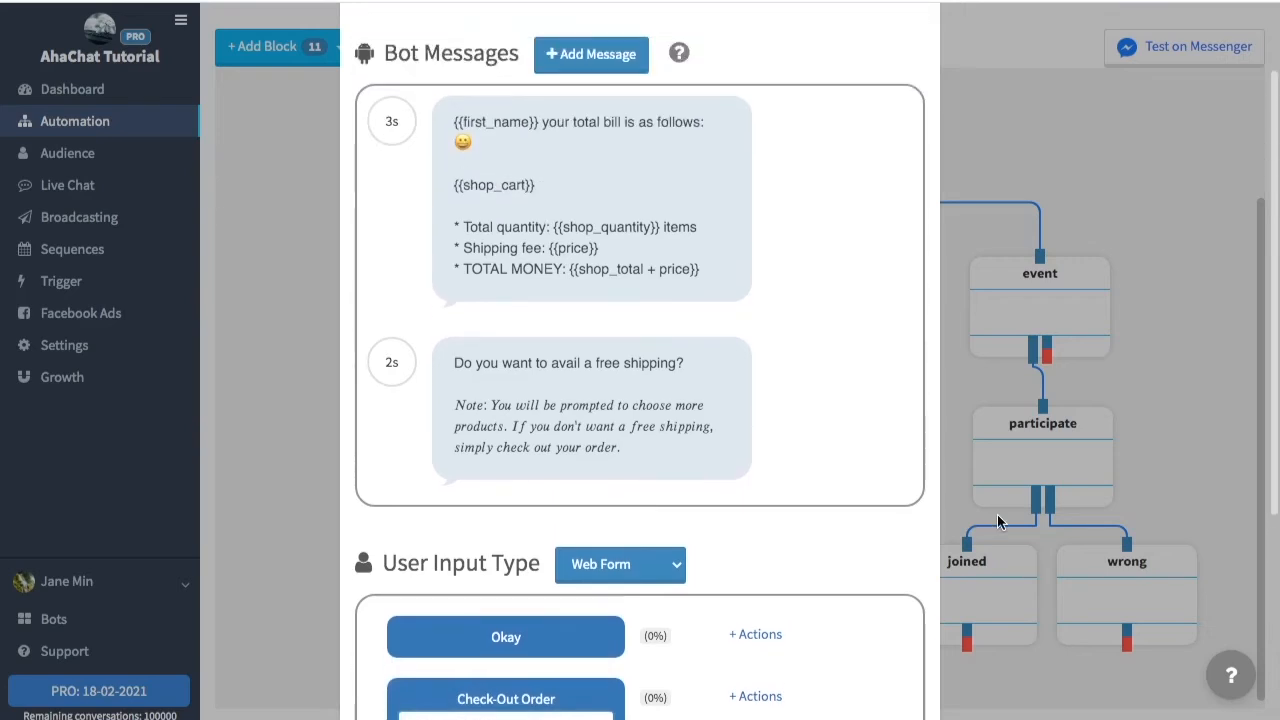
scroll(997, 514, "up", 1)
scroll(997, 514, "down", 4)
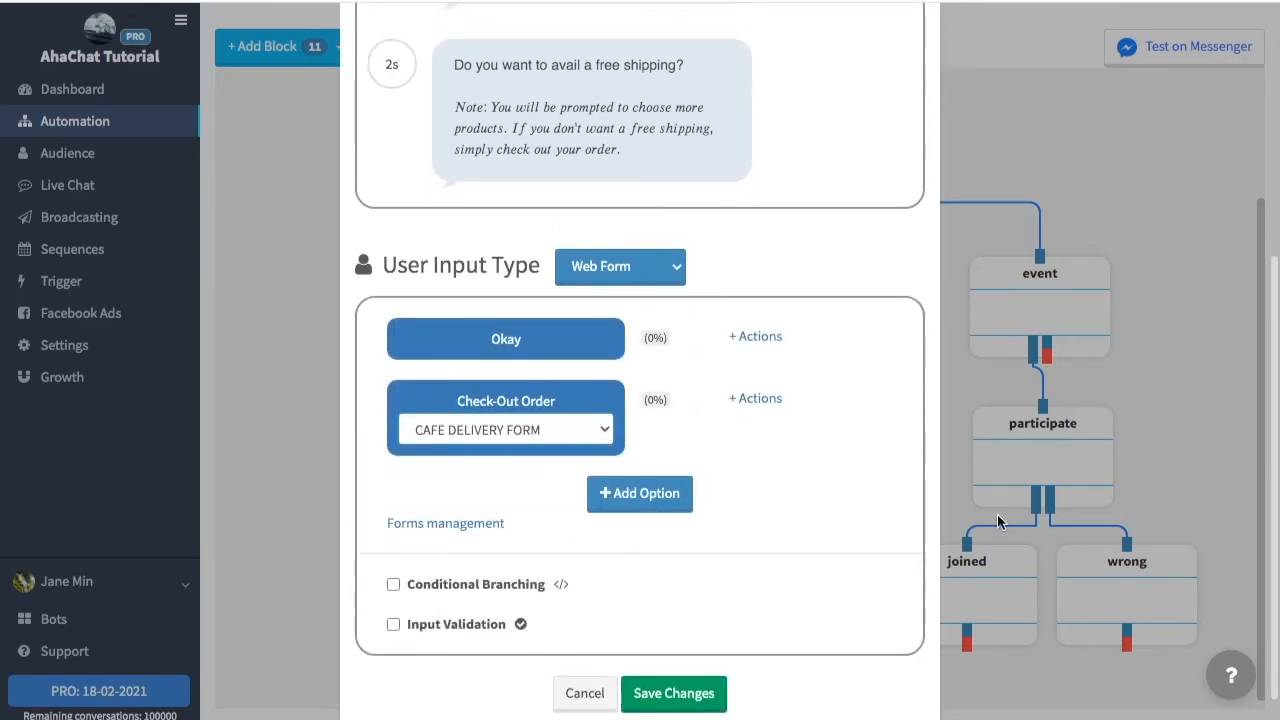
scroll(997, 514, "down", 1)
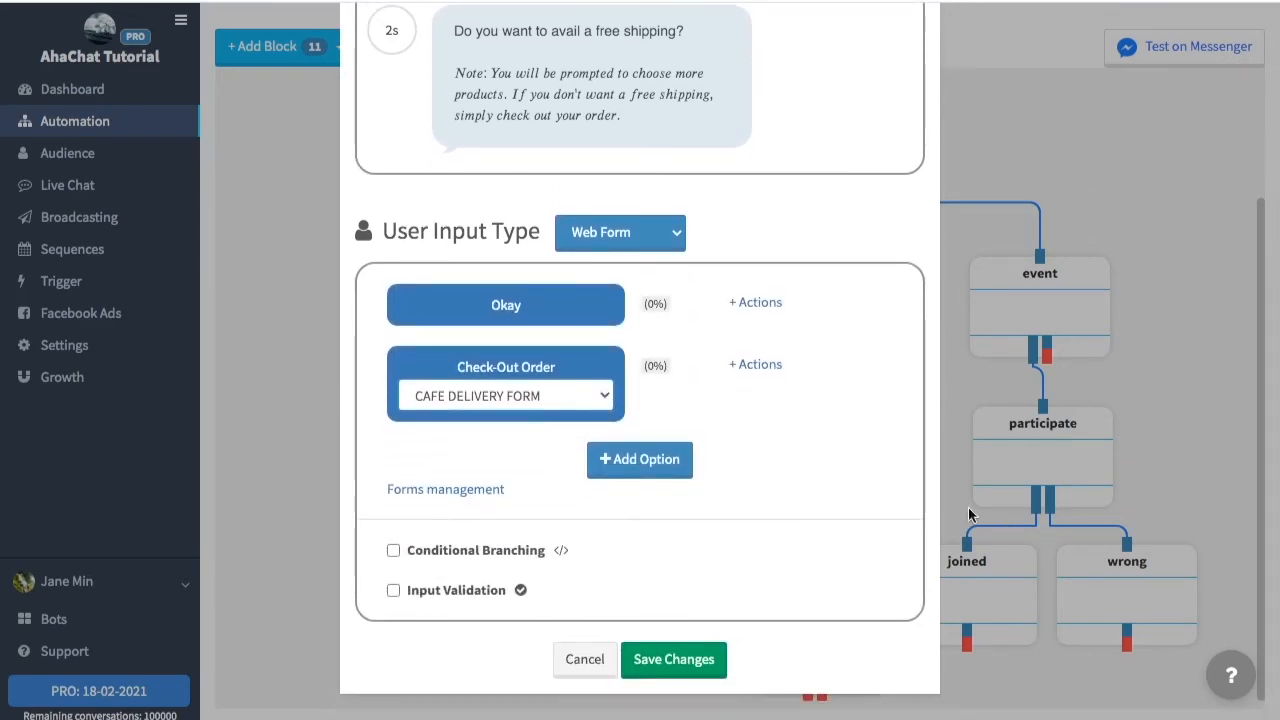
left_click(691, 662)
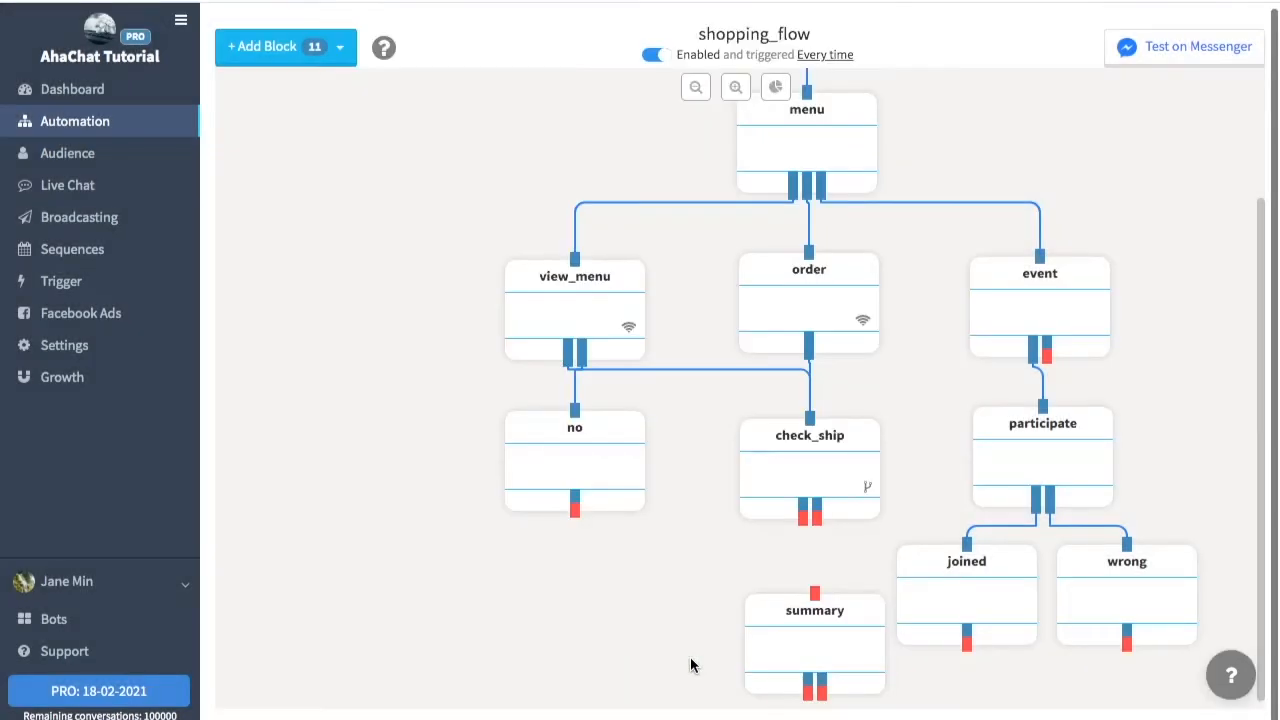
Align the summary block under check_ship, connect its first output back to the order block, and link both check_ship outputs to summary.
left_click_drag(828, 660, 822, 655)
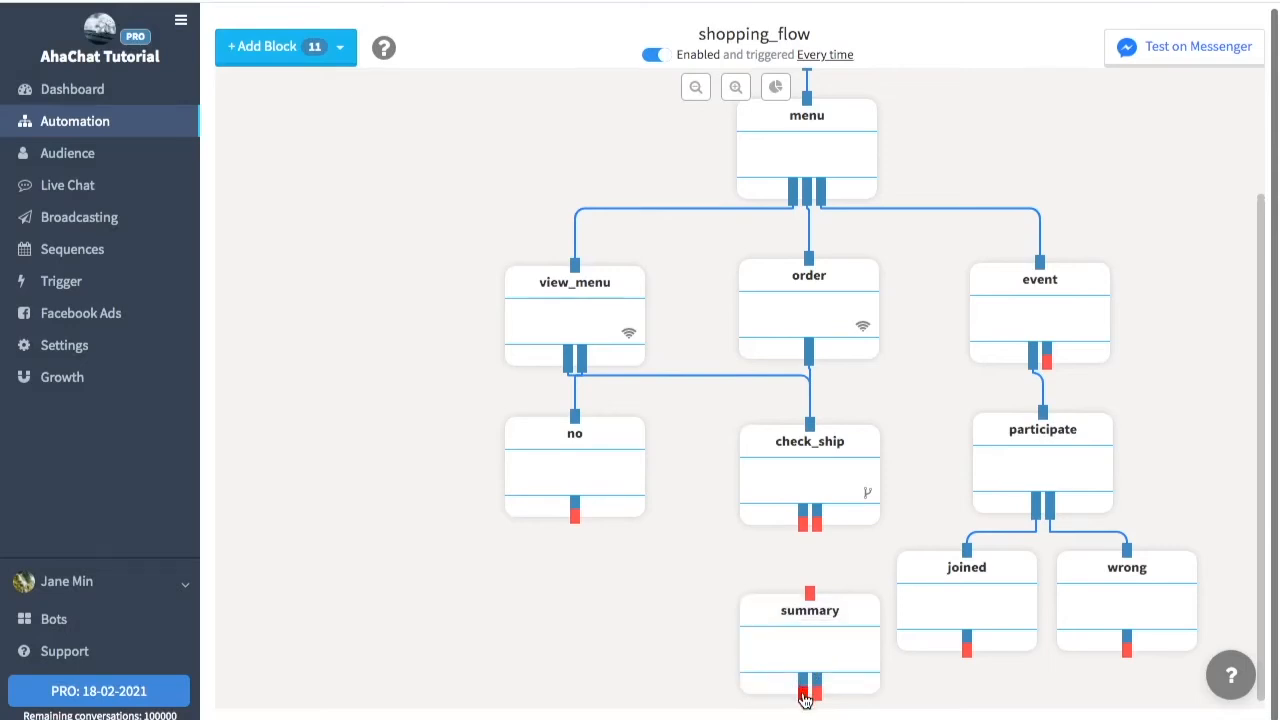
mouse_move(804, 696)
left_mouse_down()
mouse_move(797, 446)
mouse_move(812, 285)
left_mouse_up()
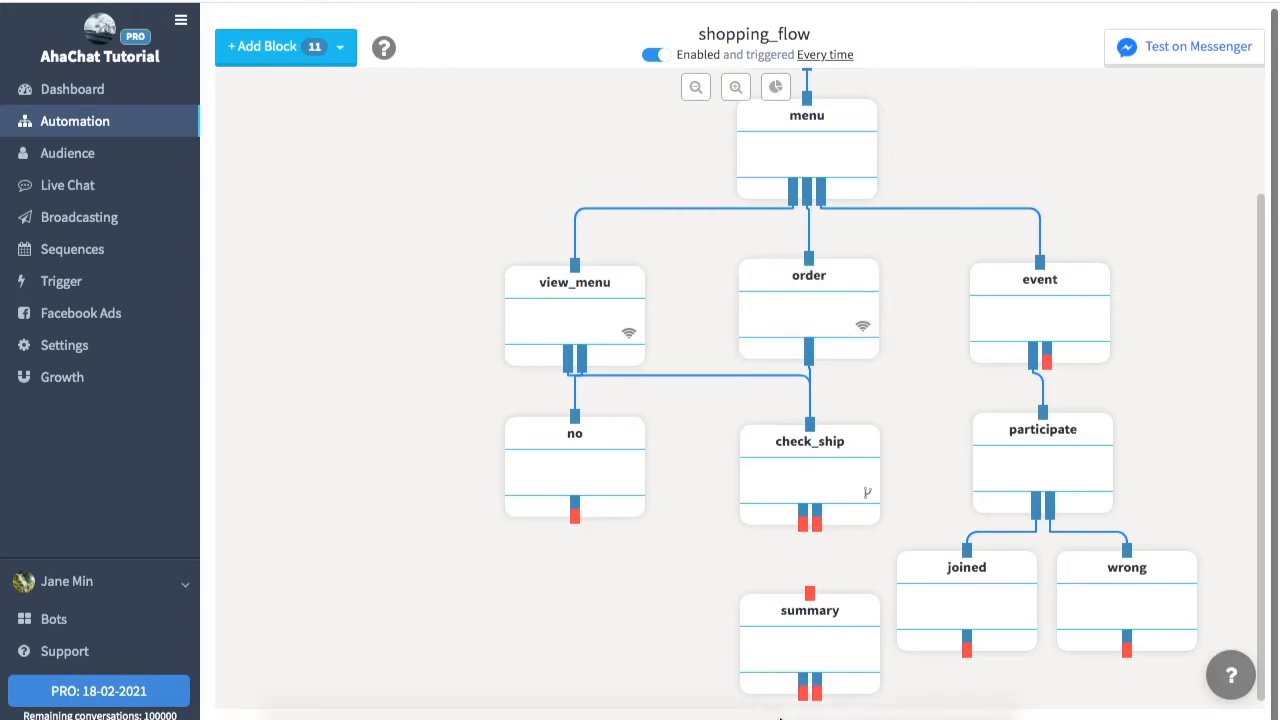
left_click_drag(803, 698, 812, 270)
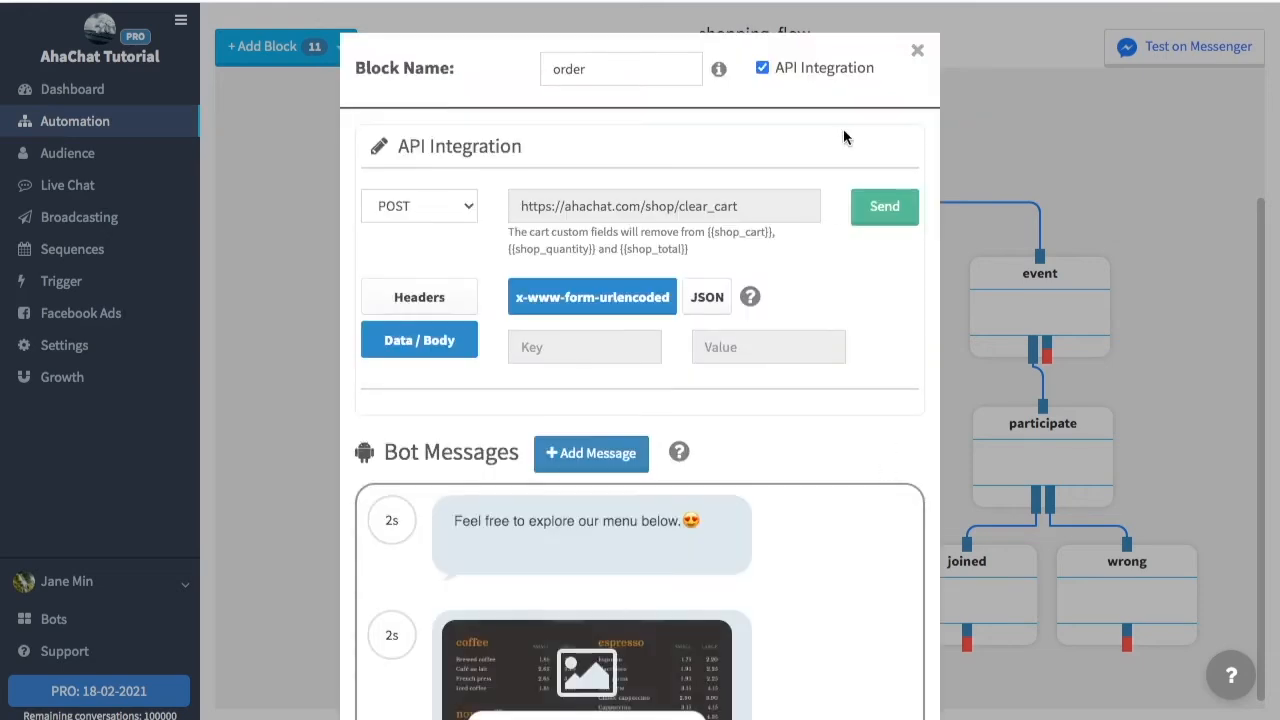
left_click(916, 52)
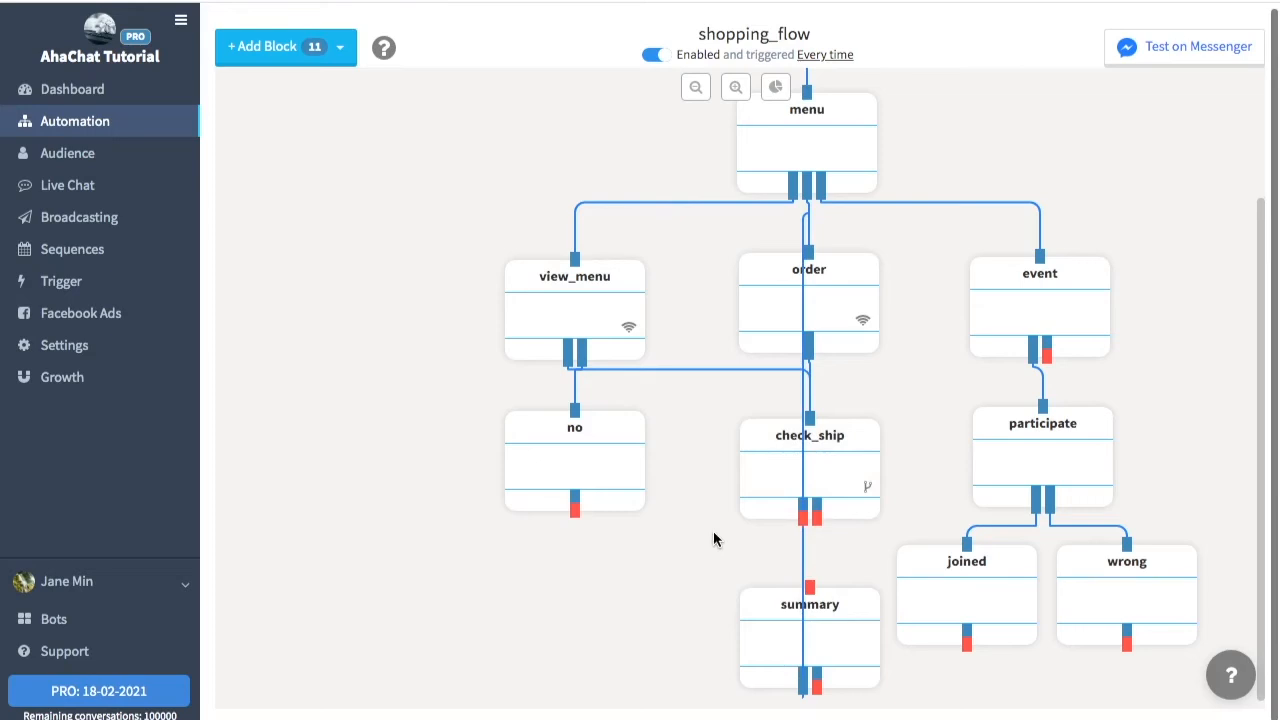
left_click_drag(817, 514, 810, 589)
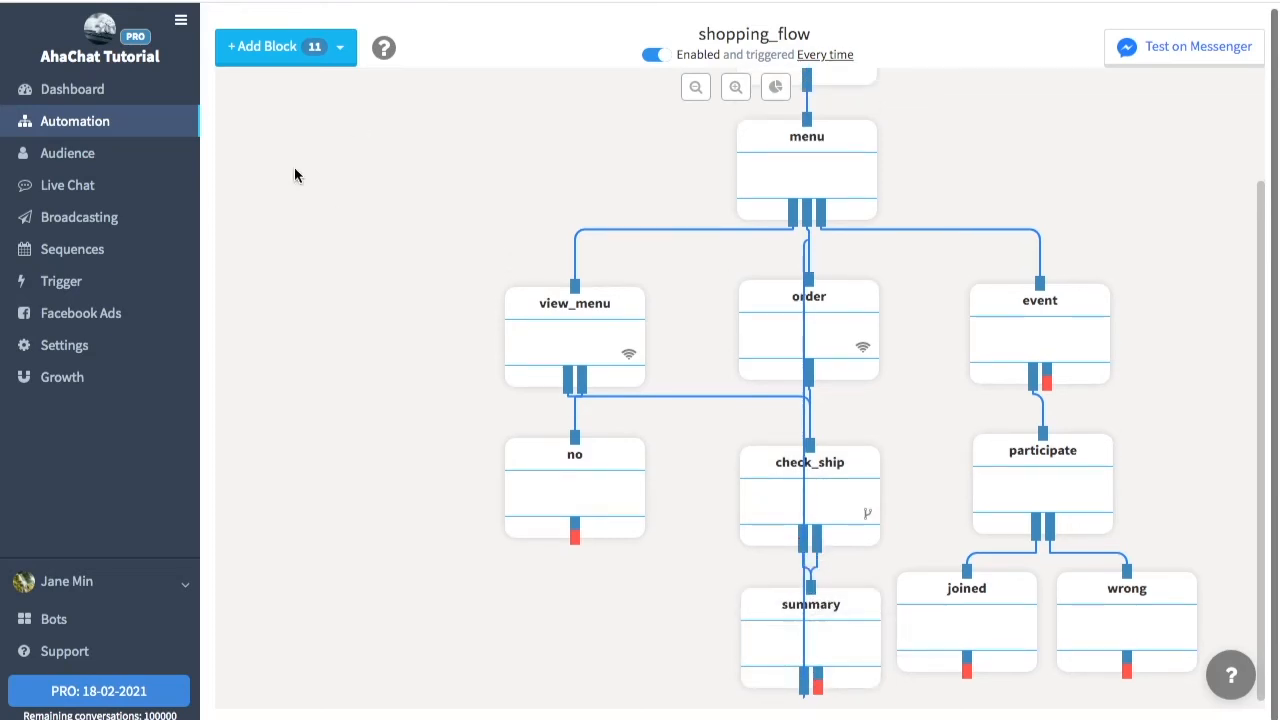
Add a review message block below summary with an order confirmation message, a Yeah, that's right option and Change Details using CAFE DELIVERY FORM, then save it.
left_click(286, 60)
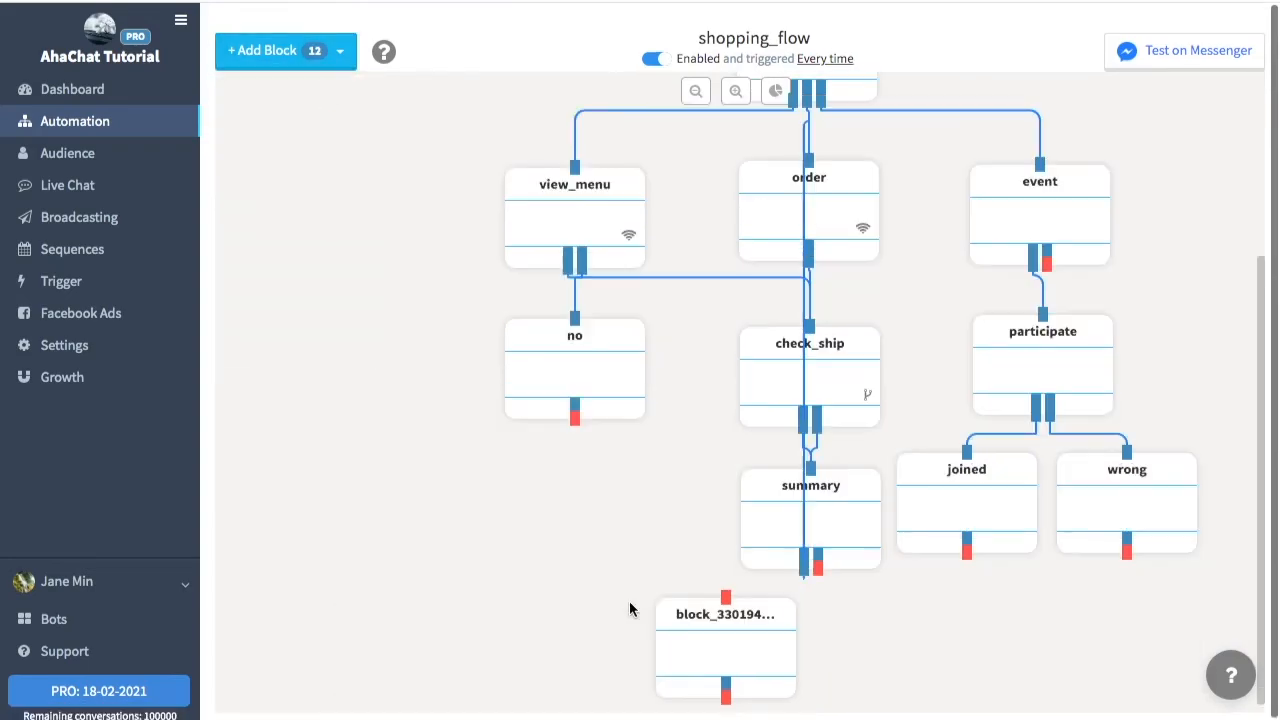
left_click(818, 690)
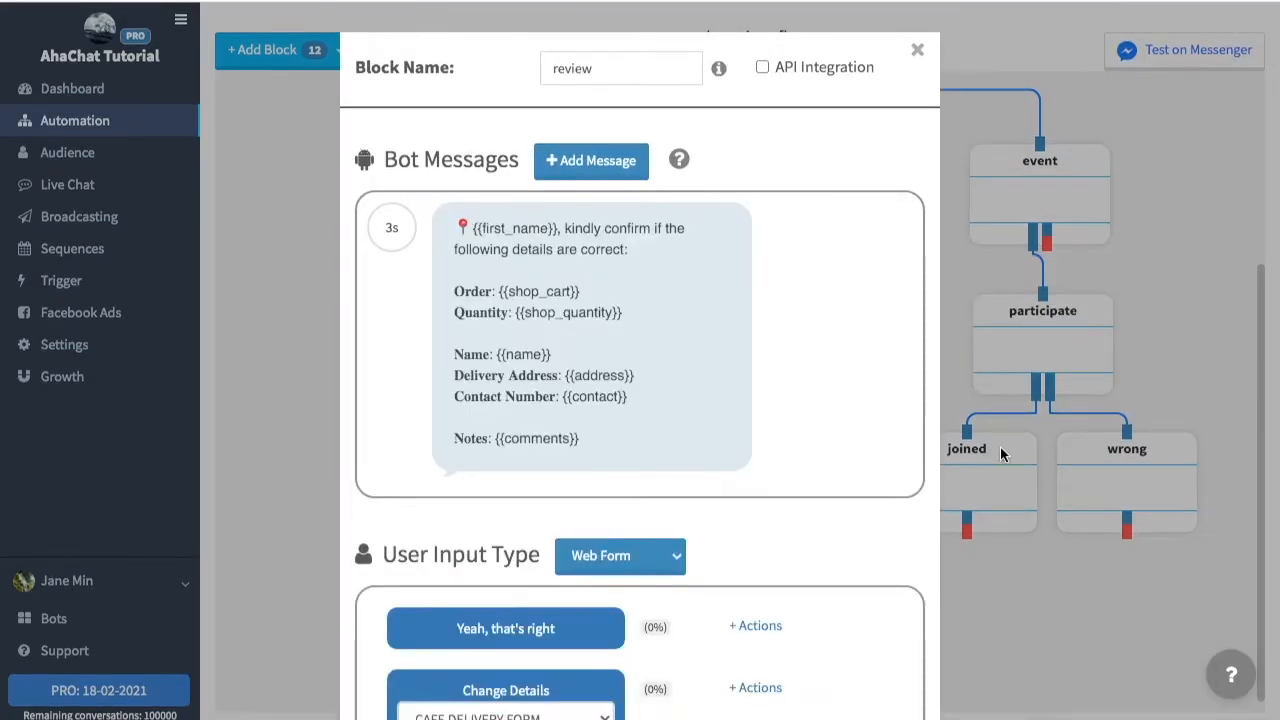
scroll(998, 448, "down", 1)
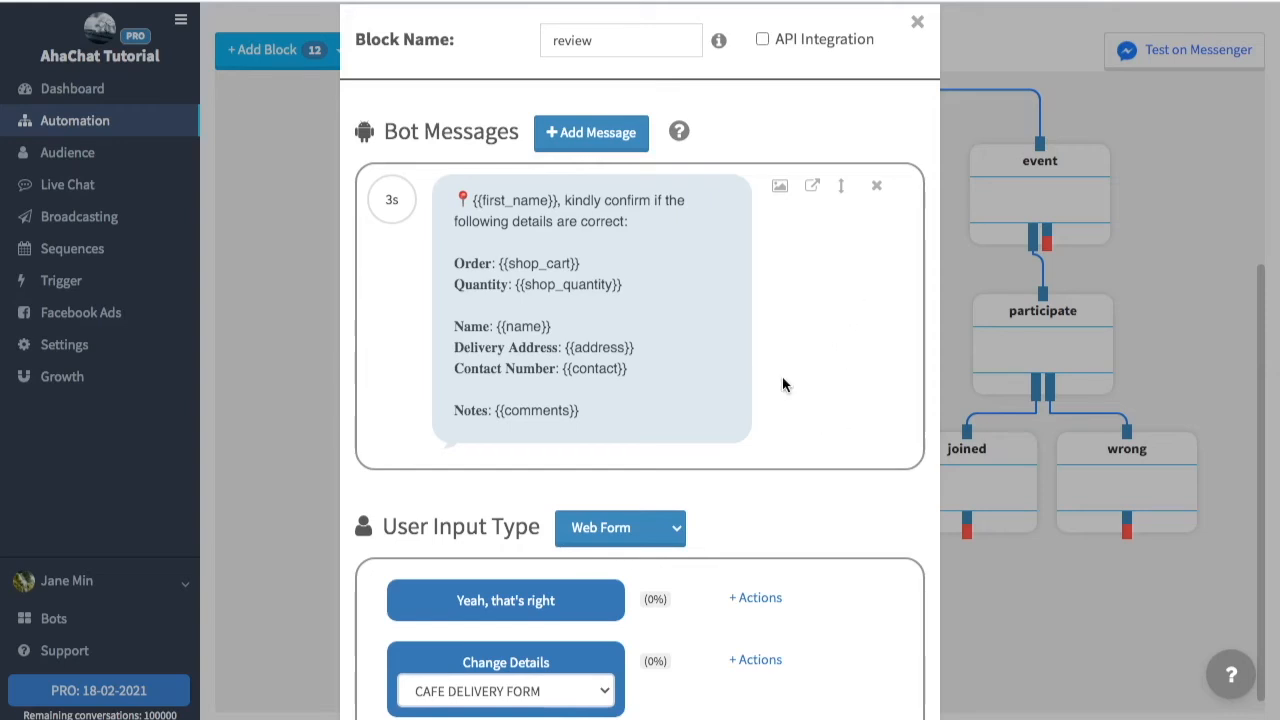
scroll(927, 451, "down", 1)
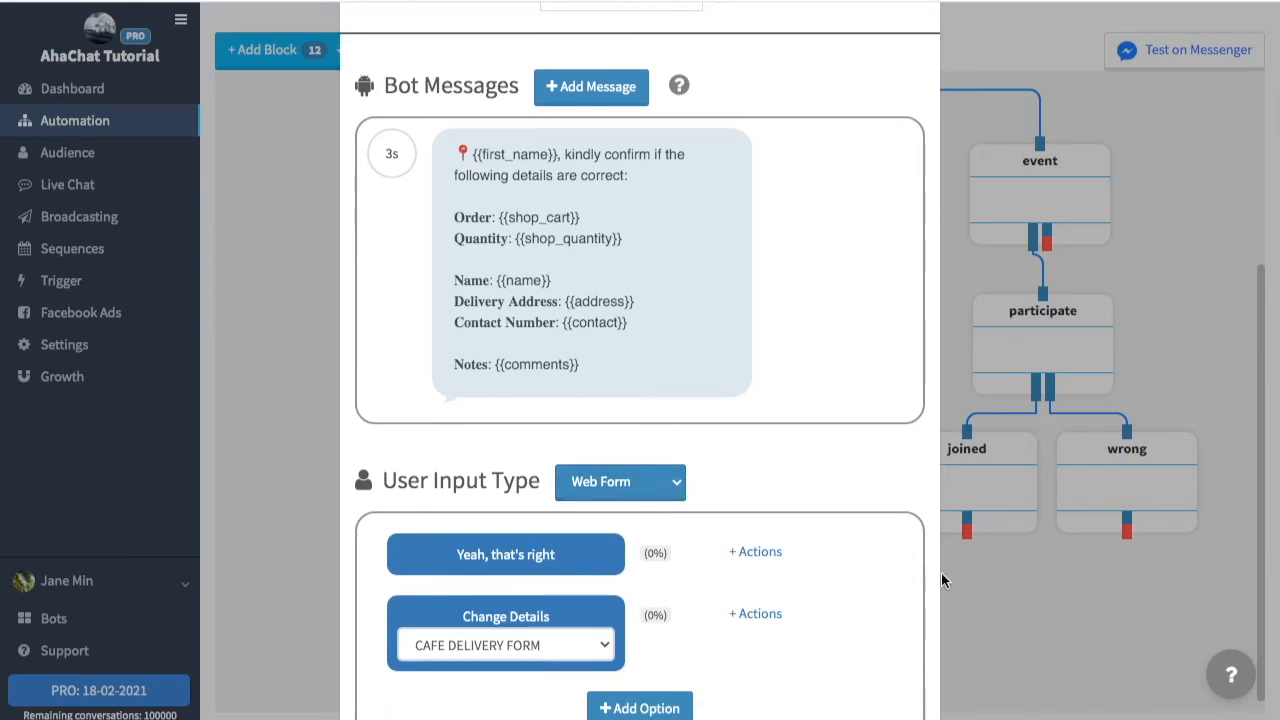
scroll(930, 571, "down", 3)
left_click(697, 659)
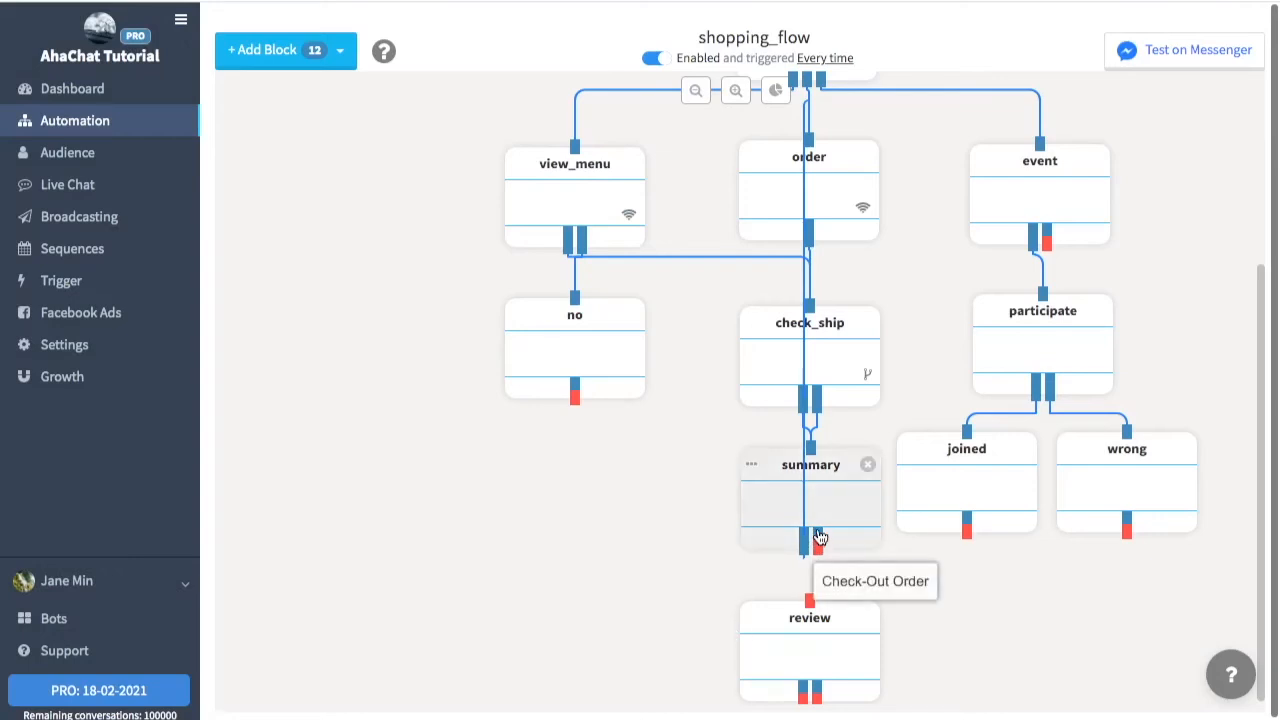
Connect summary's Check-Out Order output to the review block and loop review's Change Details output back to review.
left_click_drag(820, 550, 810, 608)
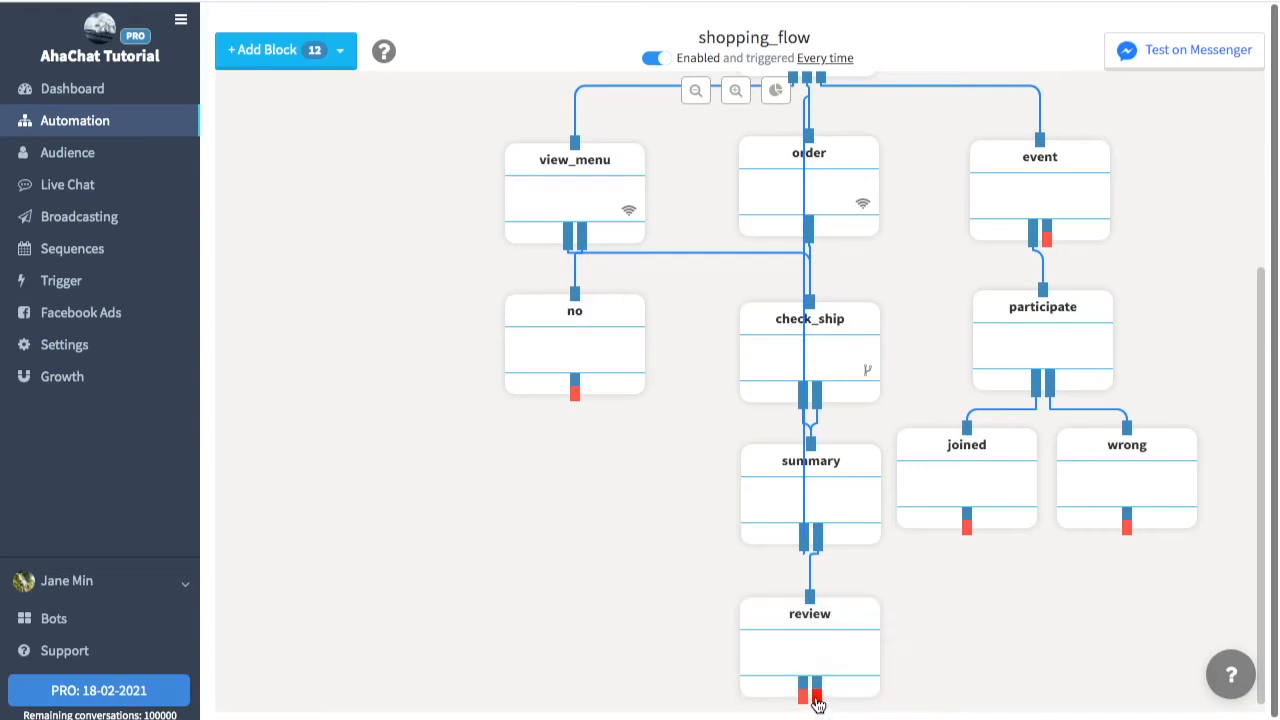
left_click_drag(817, 703, 811, 598)
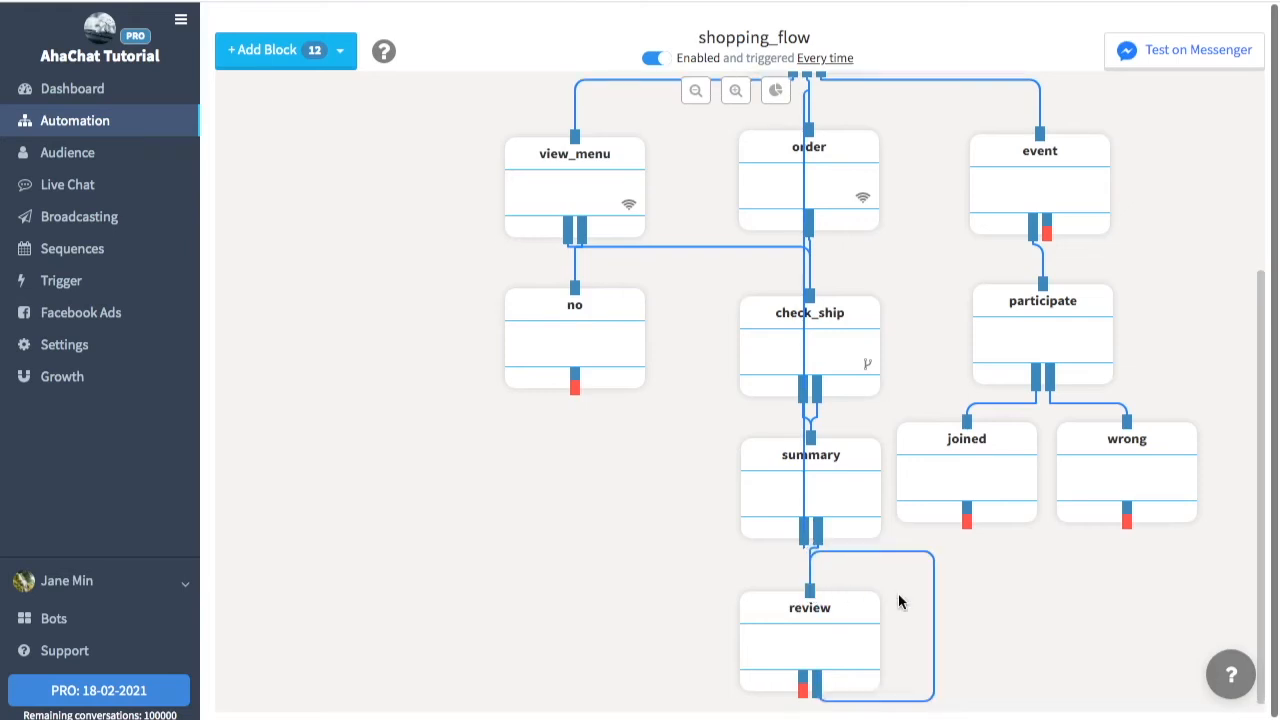
Add a Google Sheet block that creates a new sheet, place it below review and open its settings.
left_click(293, 49)
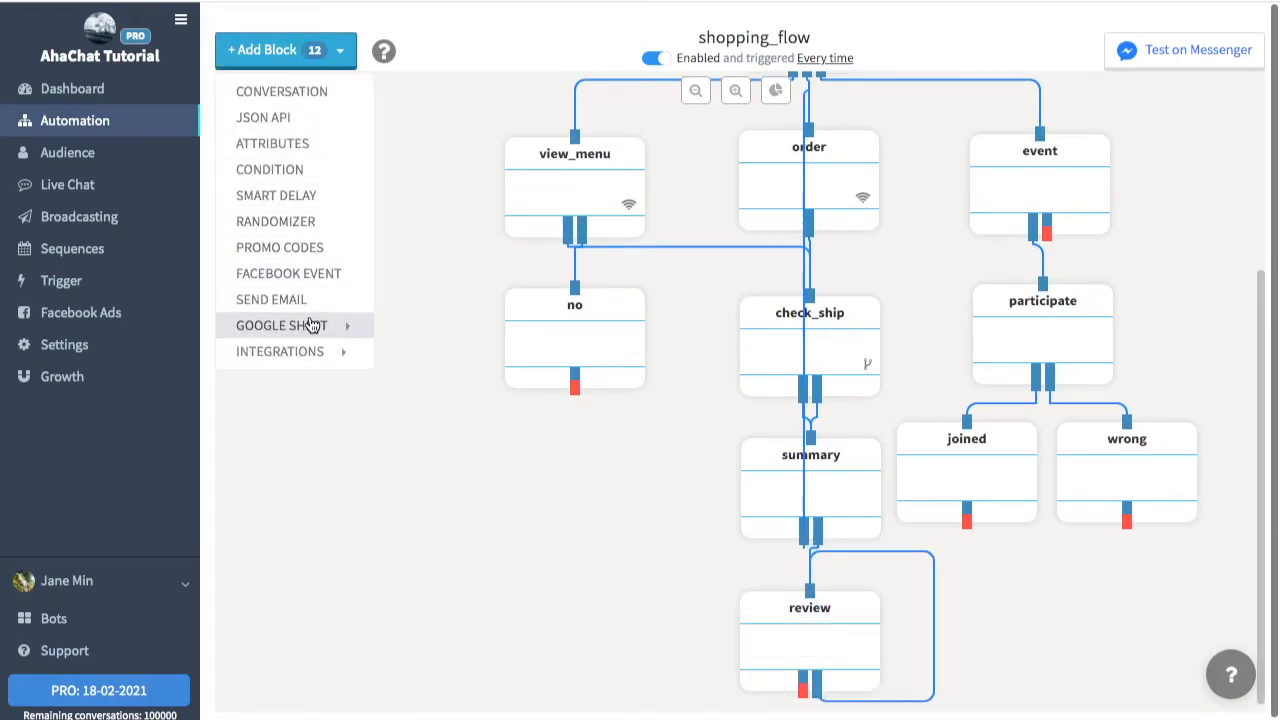
mouse_move(343, 329)
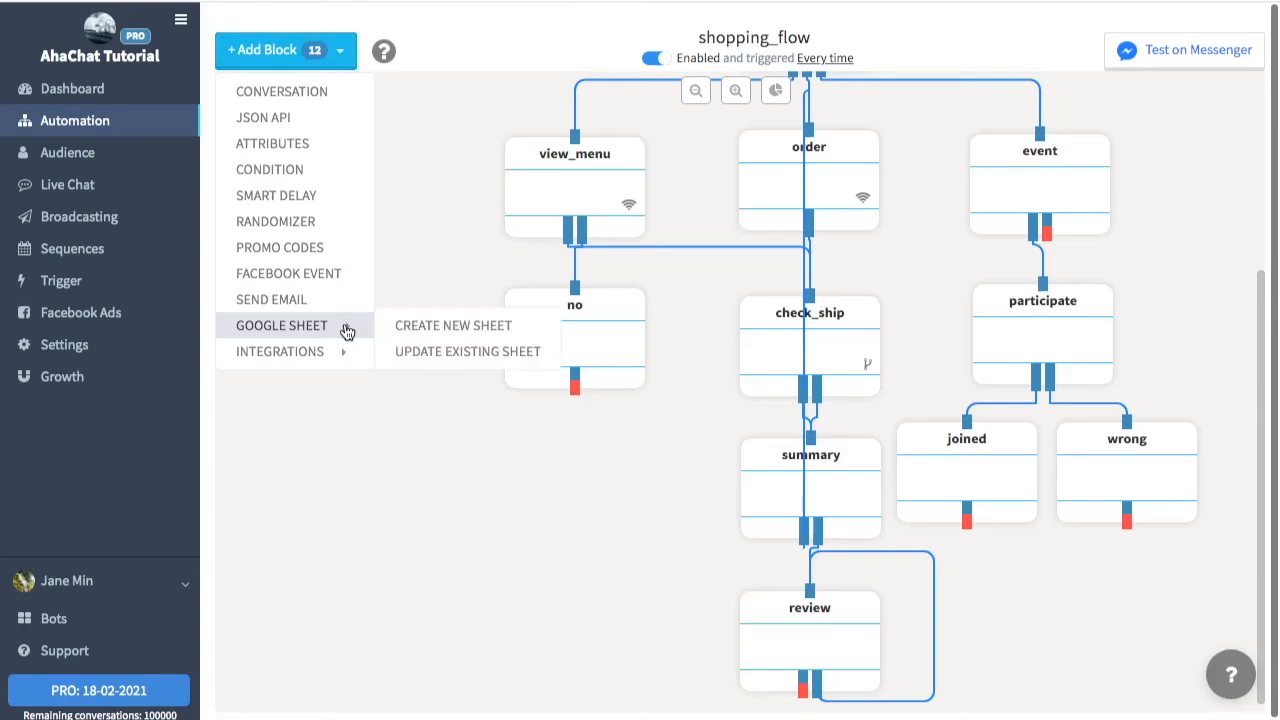
left_click(407, 331)
left_click_drag(343, 194, 811, 708)
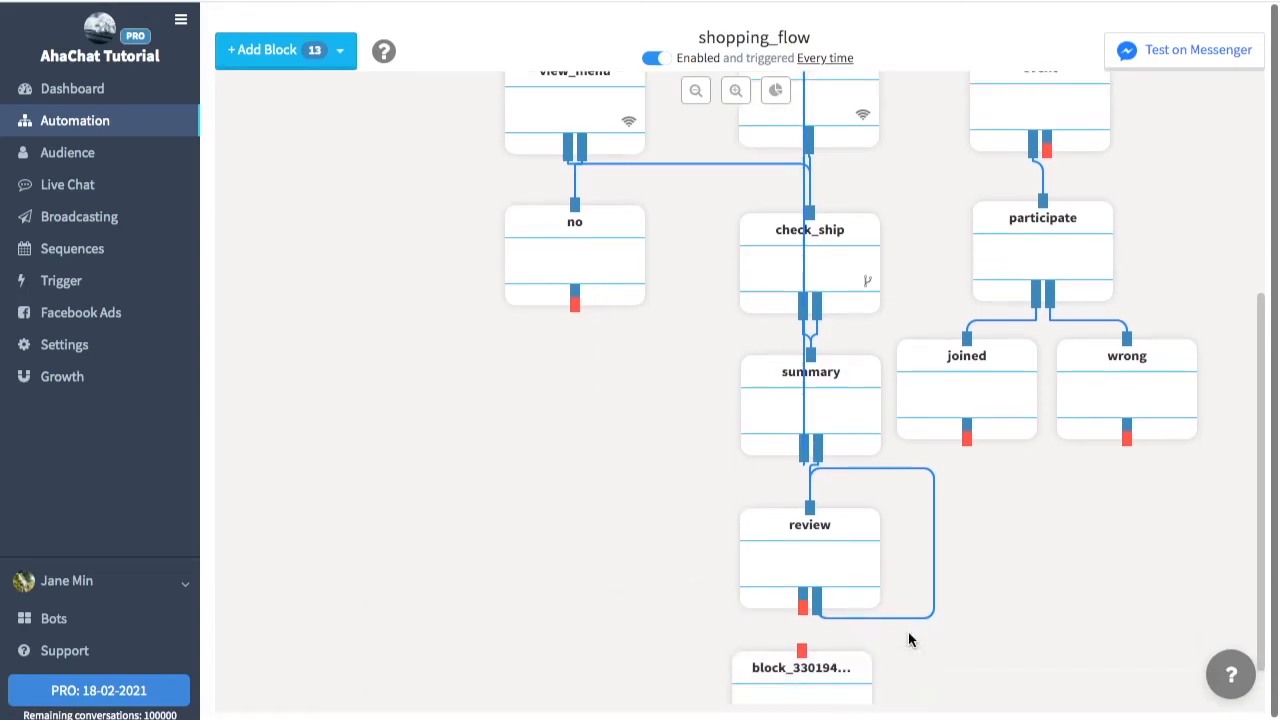
scroll(908, 638, "down", 1)
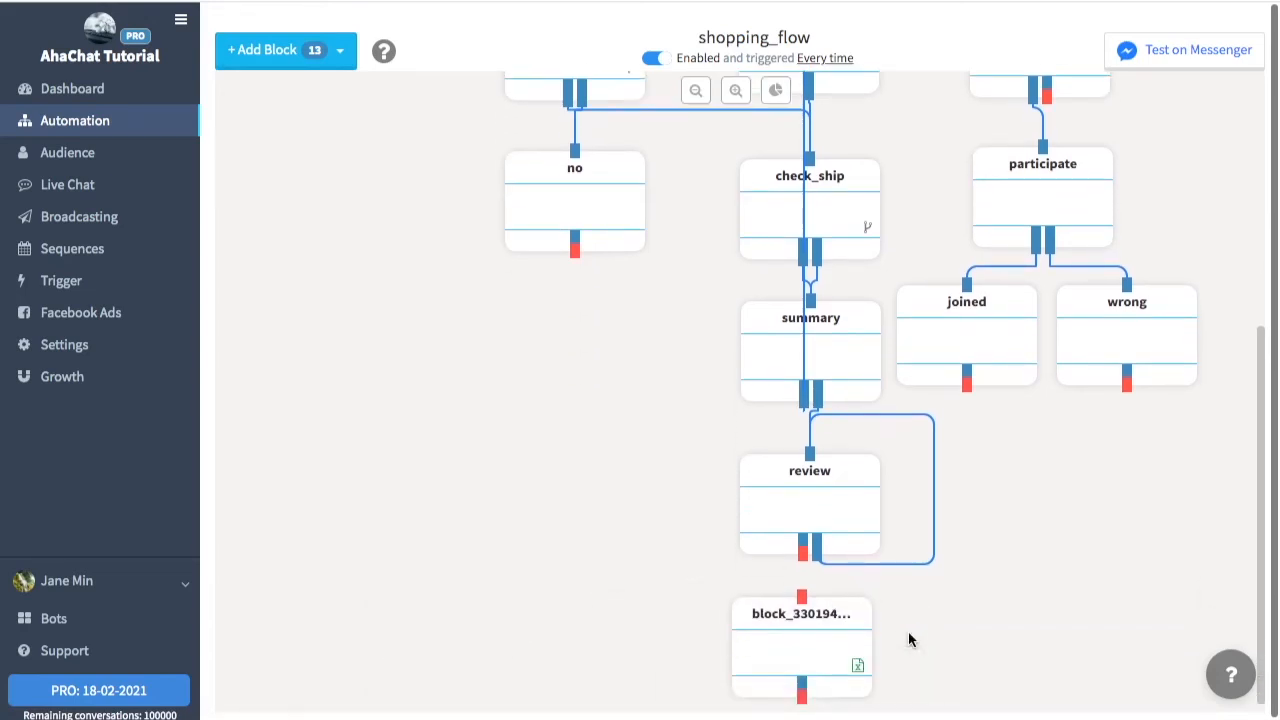
left_click(803, 662)
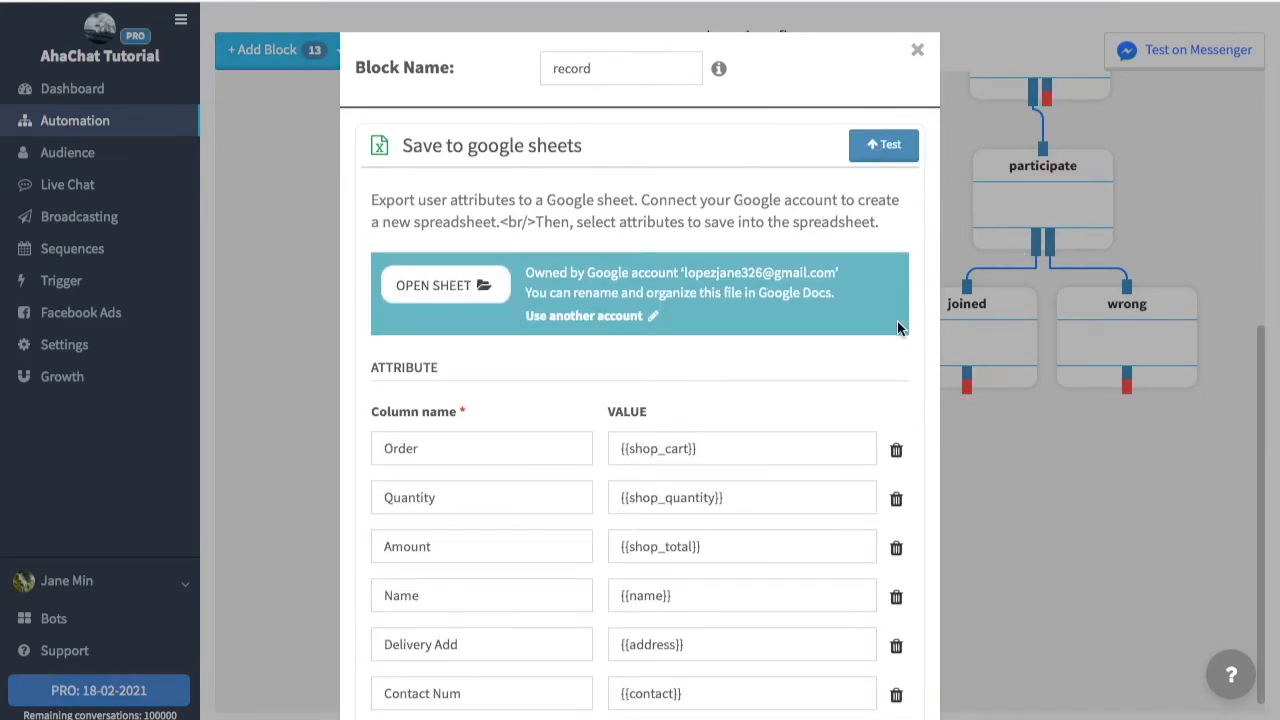
Check the record block's column-to-attribute mapping from Order to Notes and the column headers in its Cafe Form sheet, then save the block.
scroll(977, 434, "down", 2)
scroll(977, 434, "down", 1)
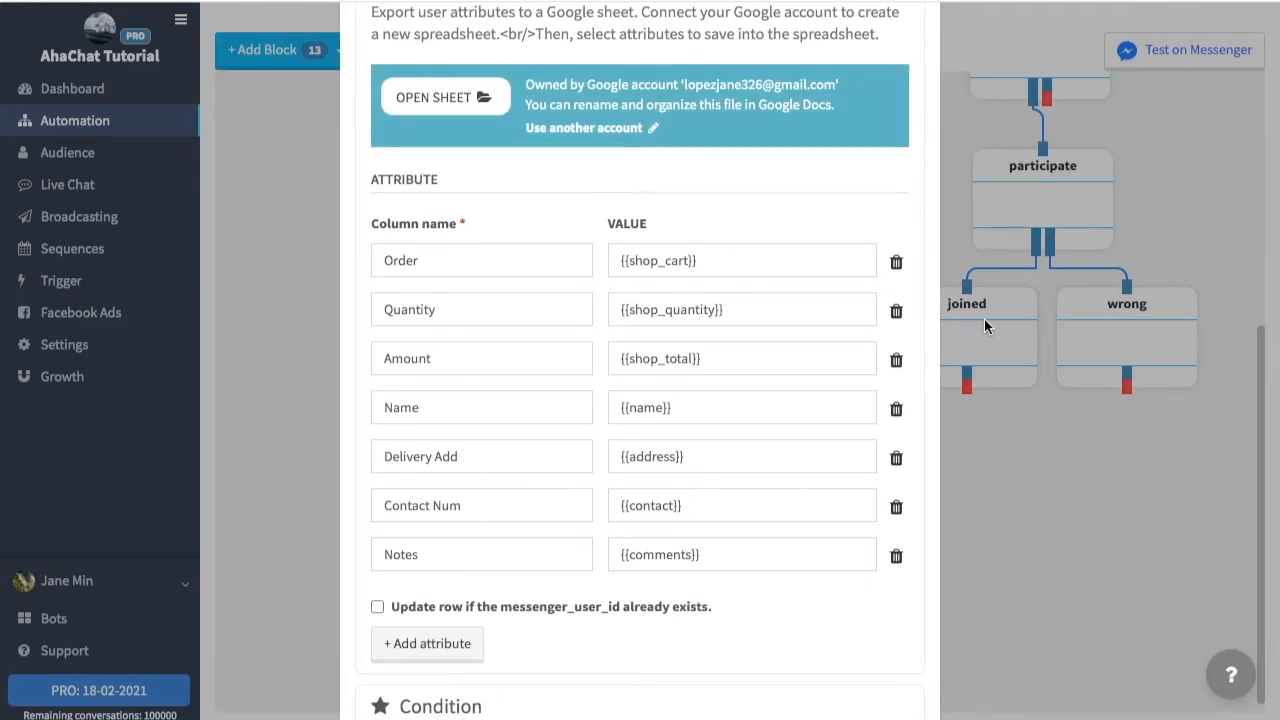
scroll(984, 319, "up", 3)
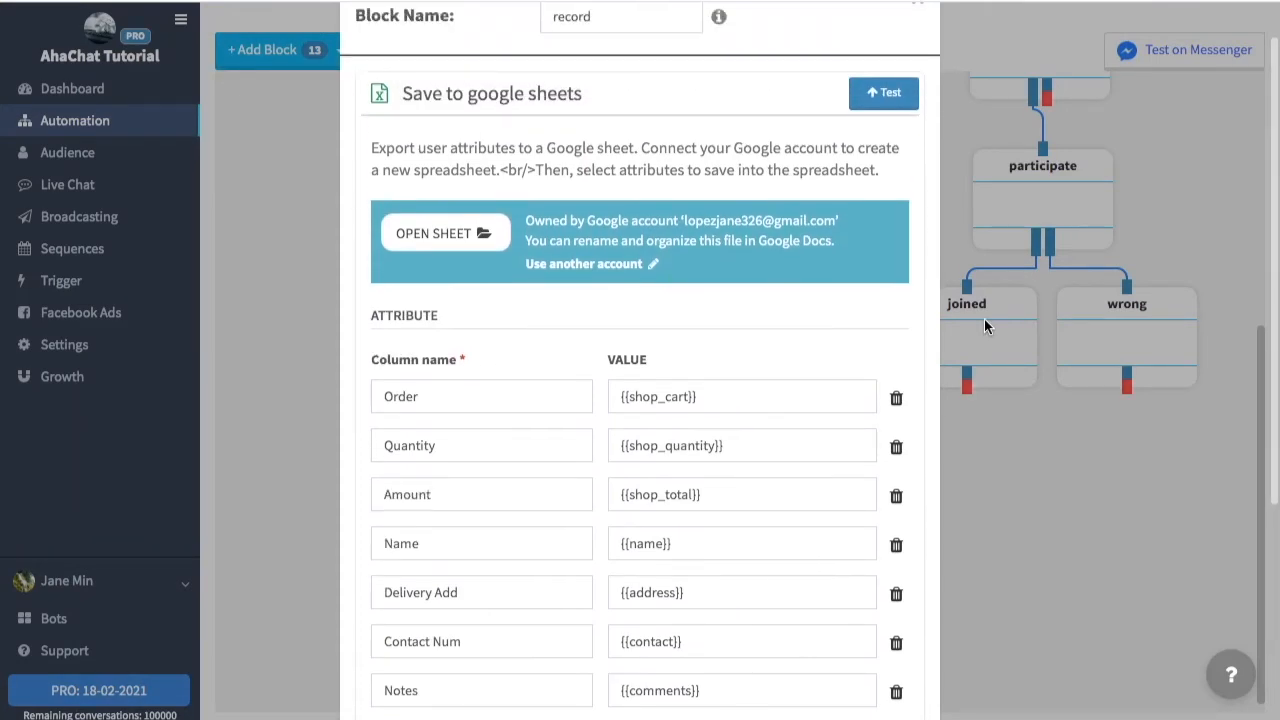
left_click(420, 270)
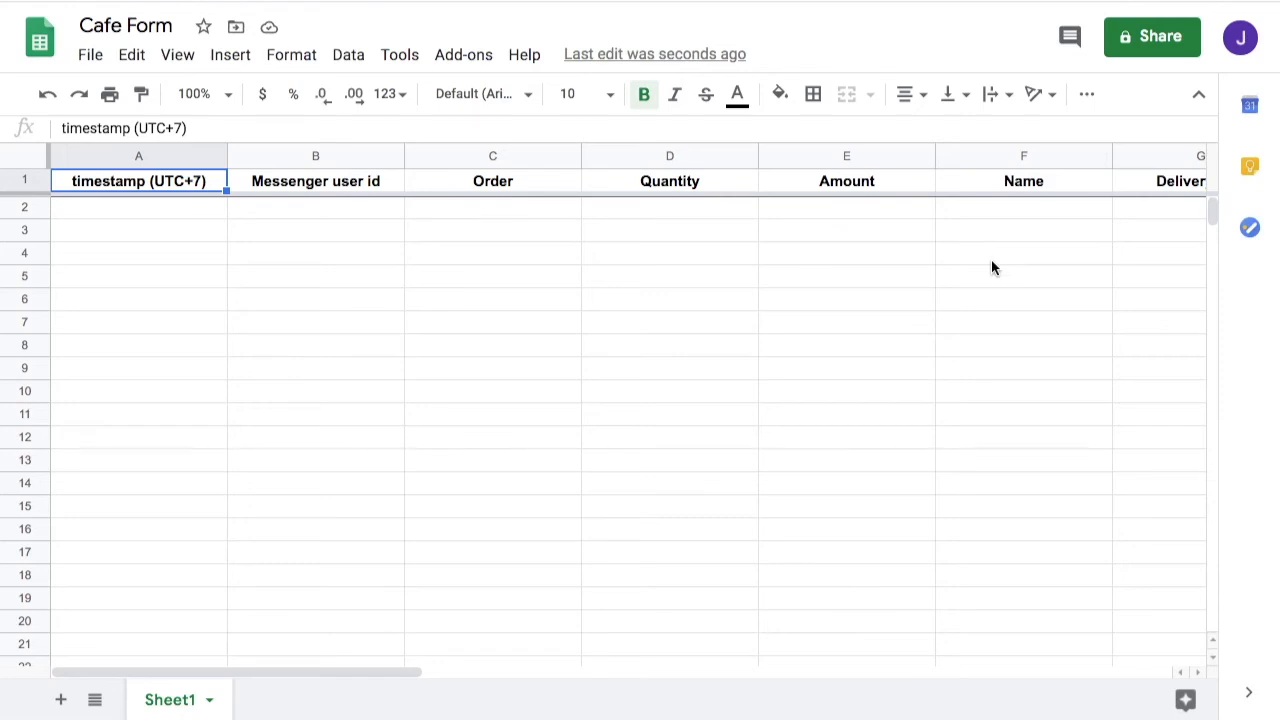
scroll(992, 264, "right", 4)
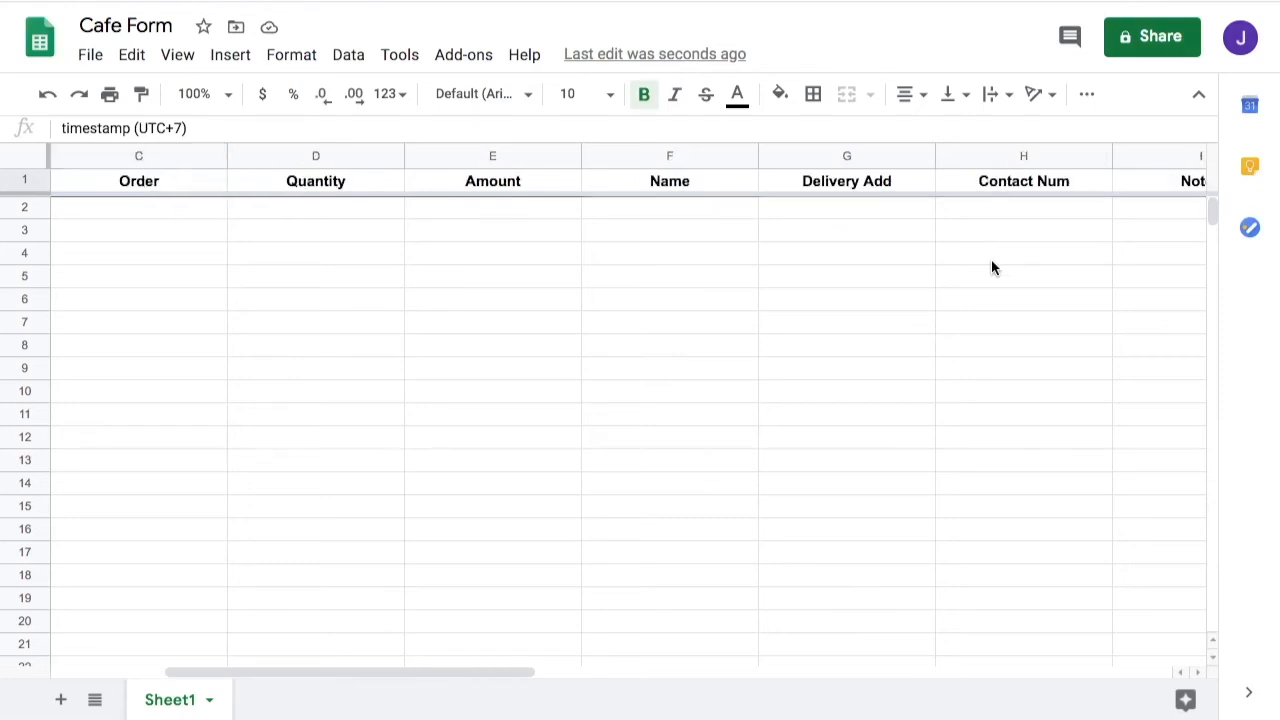
scroll(992, 266, "right", 3)
scroll(992, 266, "left", 5)
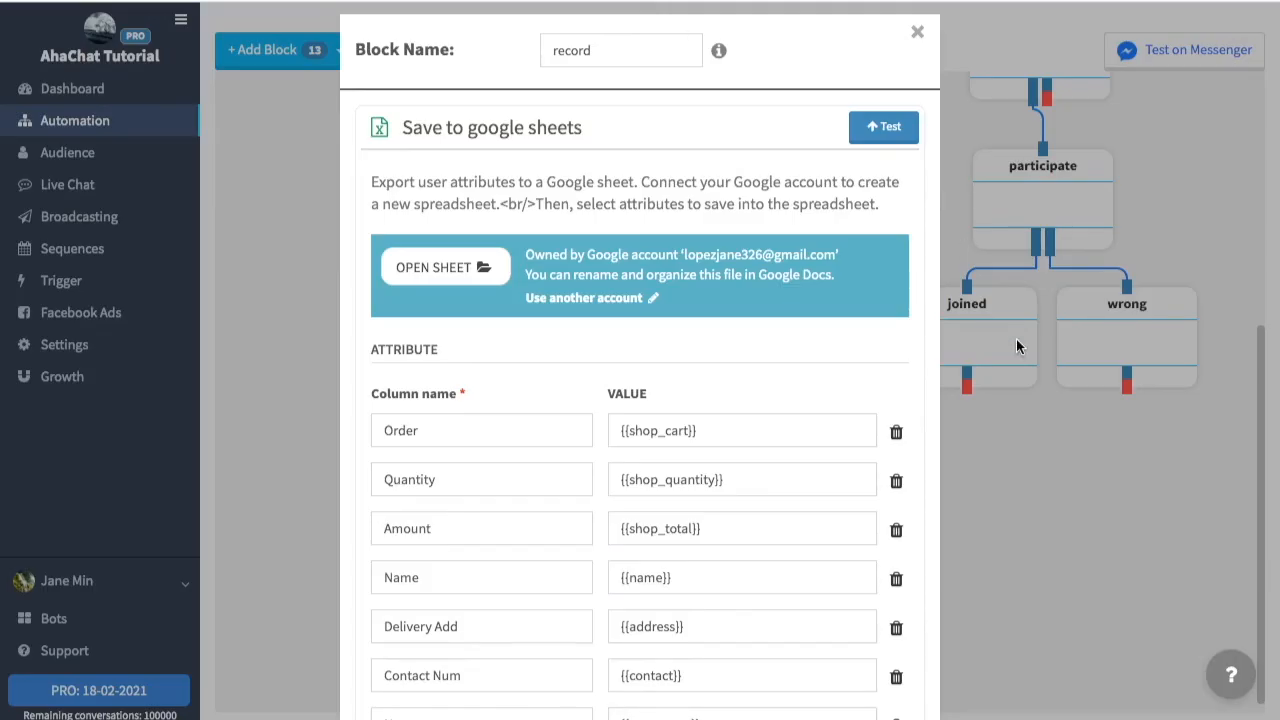
scroll(1016, 339, "down", 4)
left_click(690, 660)
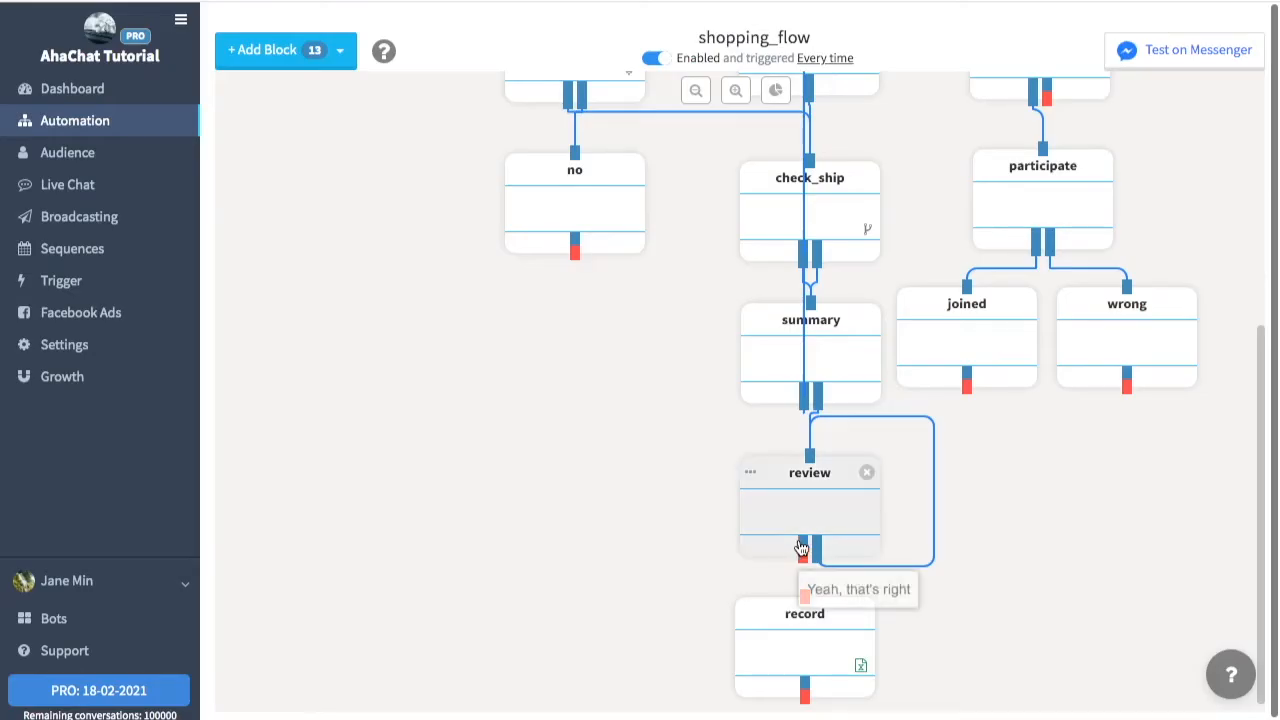
Connect review's Yeah, that's right output to record, and add a conversation block below record with its settings open.
left_click_drag(804, 559, 804, 599)
left_click(283, 66)
left_click(298, 89)
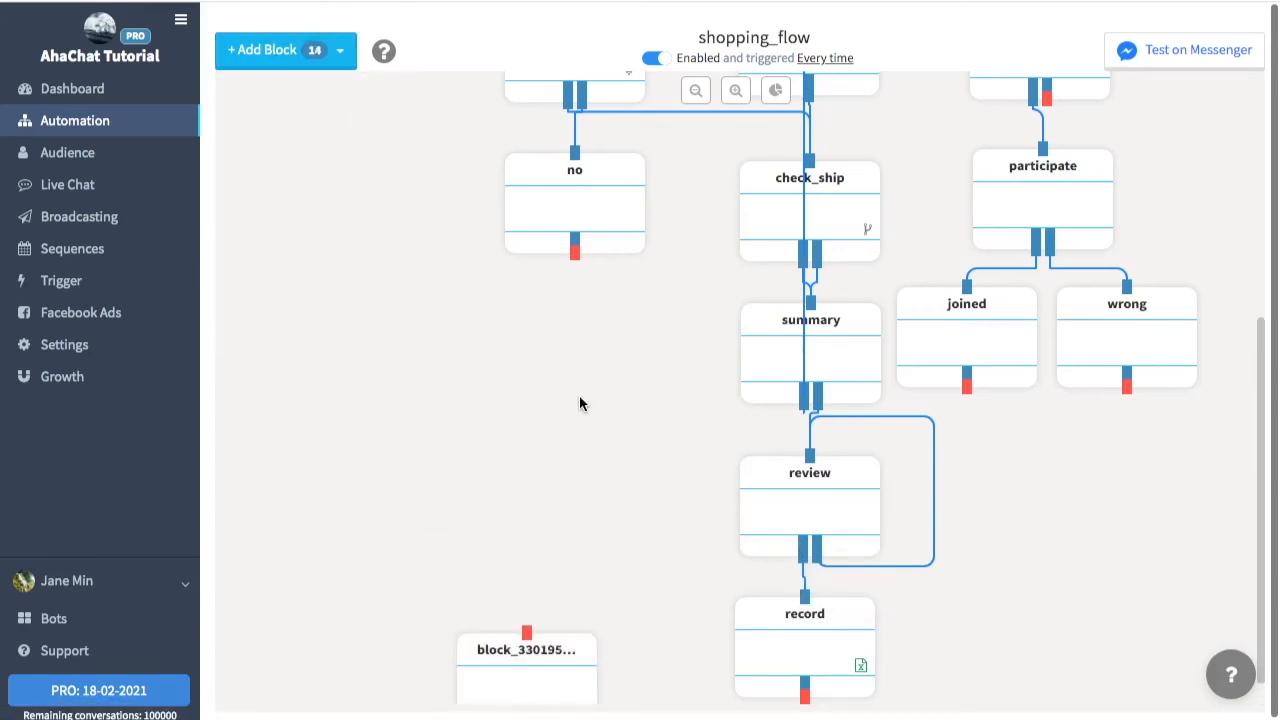
scroll(579, 403, "down", 1)
left_click_drag(540, 657, 774, 718)
scroll(691, 598, "down", 2)
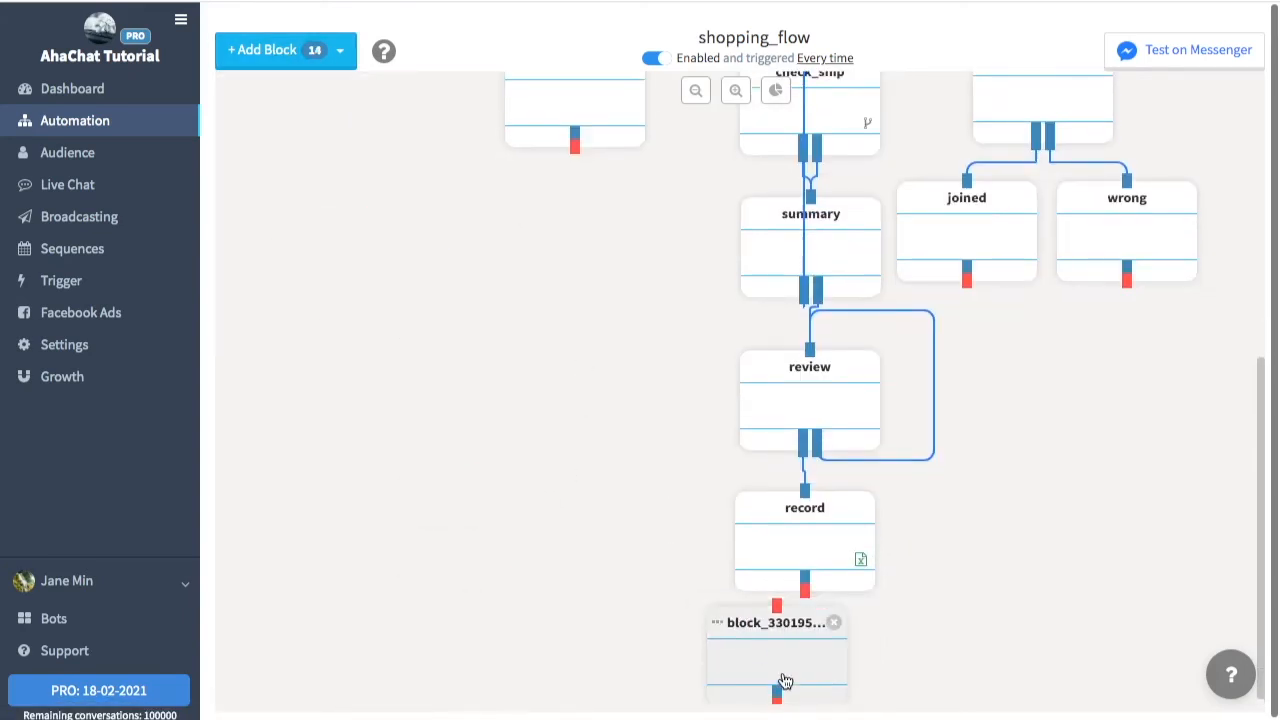
left_click(821, 680)
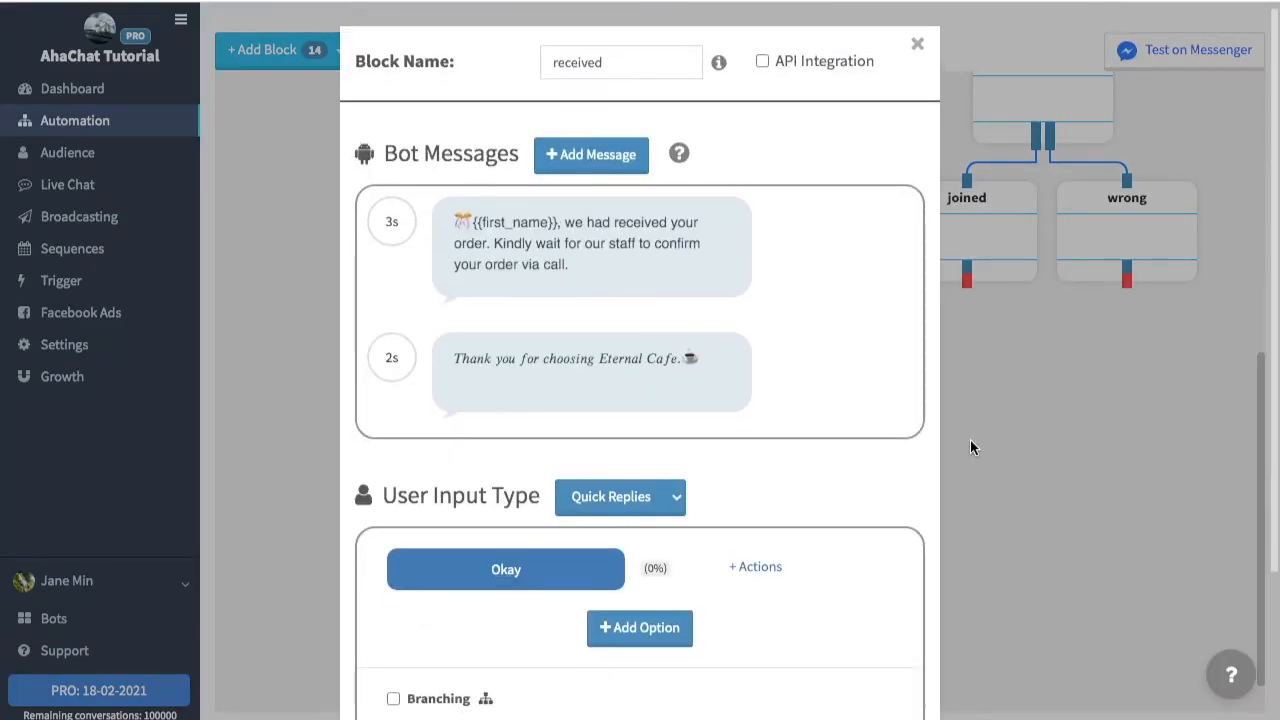
Check the received block's order-received and thank-you messages and Okay quick reply, save it and connect the record block to it.
scroll(970, 447, "down", 2)
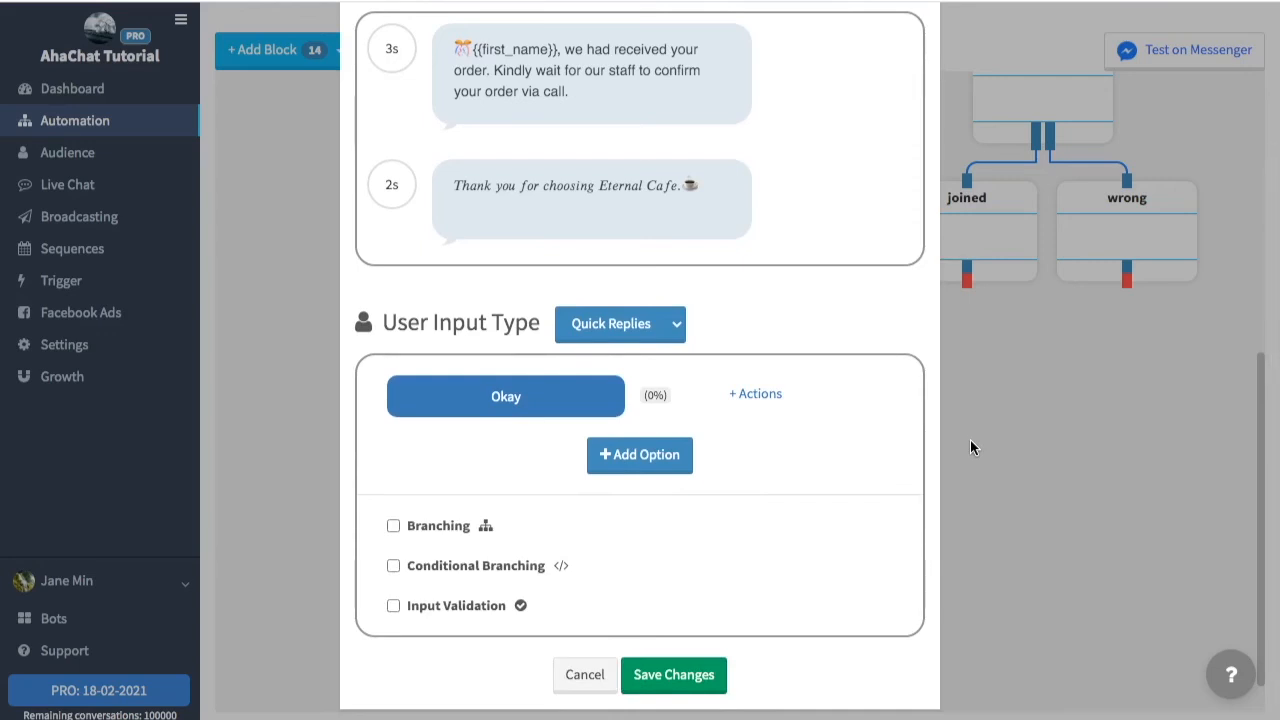
left_click(696, 687)
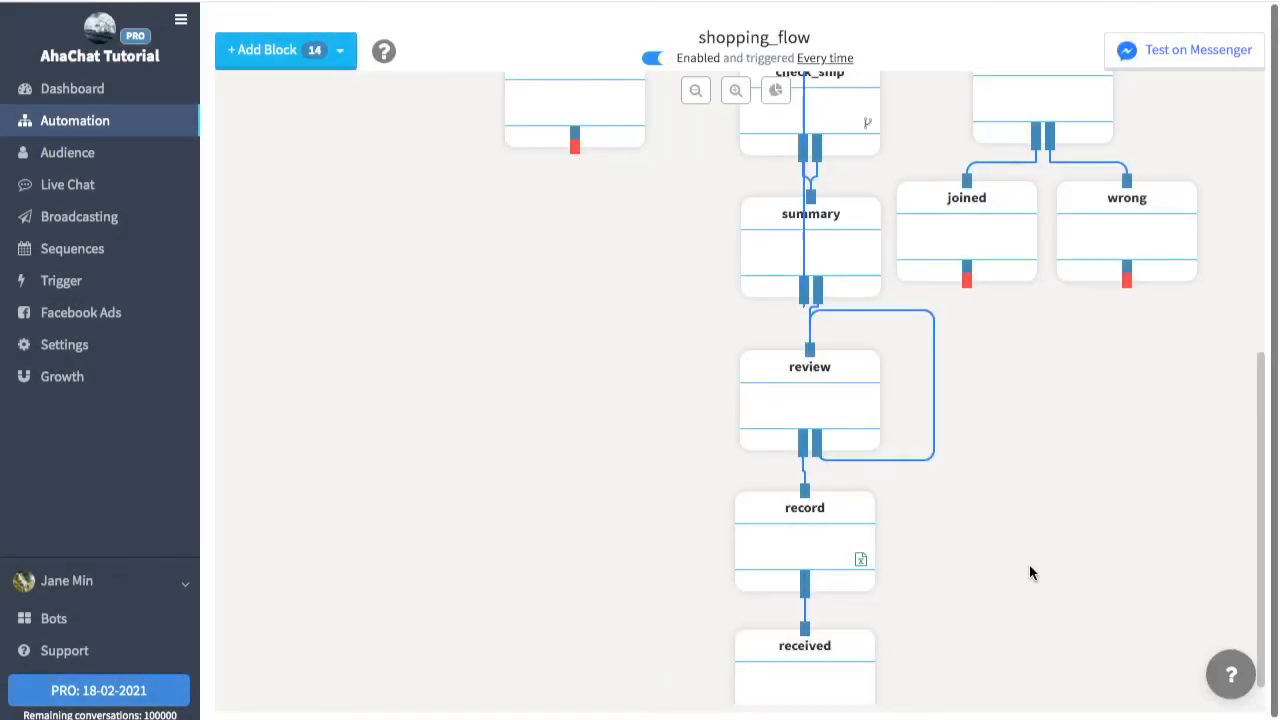
scroll(1029, 564, "up", 5)
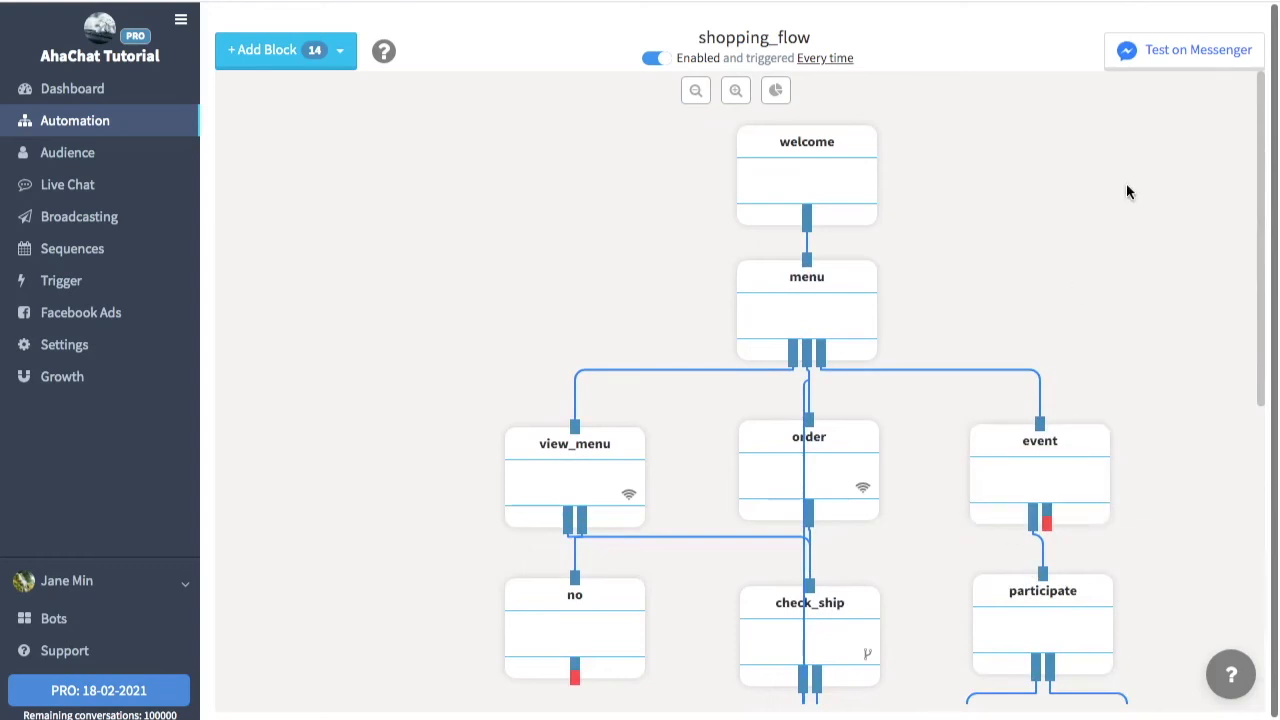
scroll(1174, 318, "down", 2)
scroll(1173, 240, "up", 2)
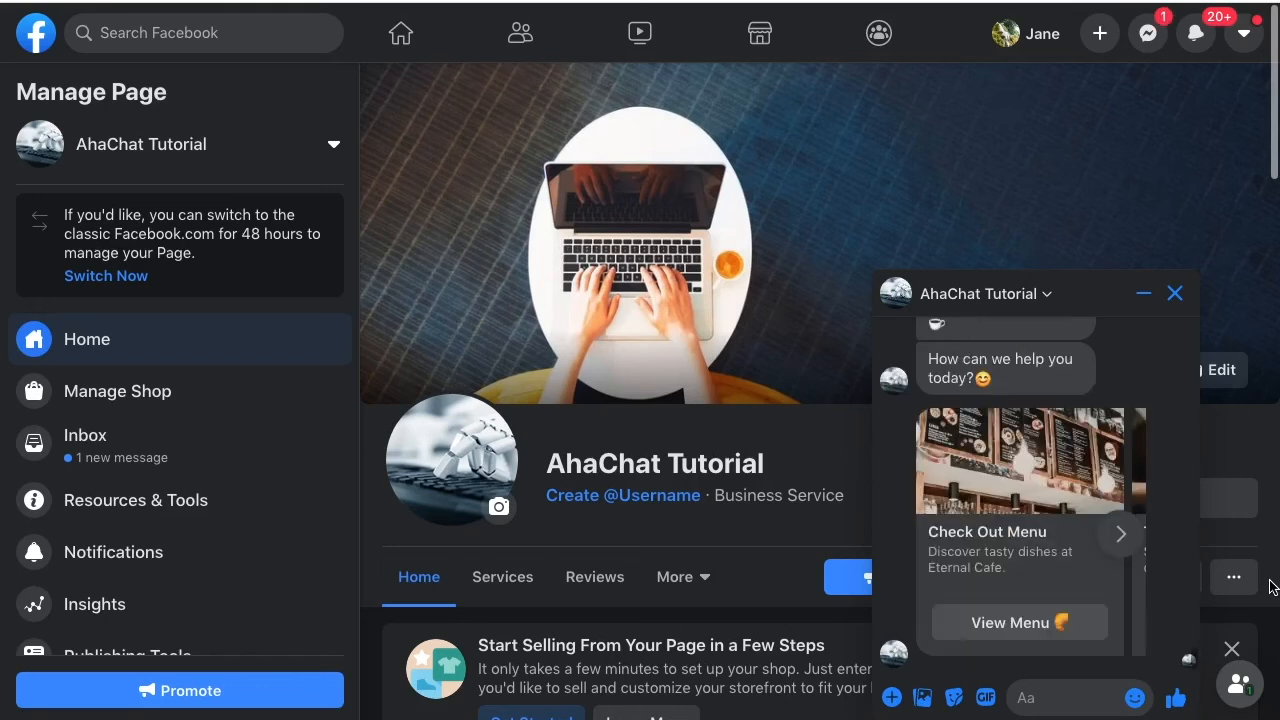
Switch to the bot's Messenger chat on Facebook, browse the menu cards and choose Start Order on the Take Out Order card.
left_click(1124, 535)
left_click(1132, 538)
left_click(921, 533)
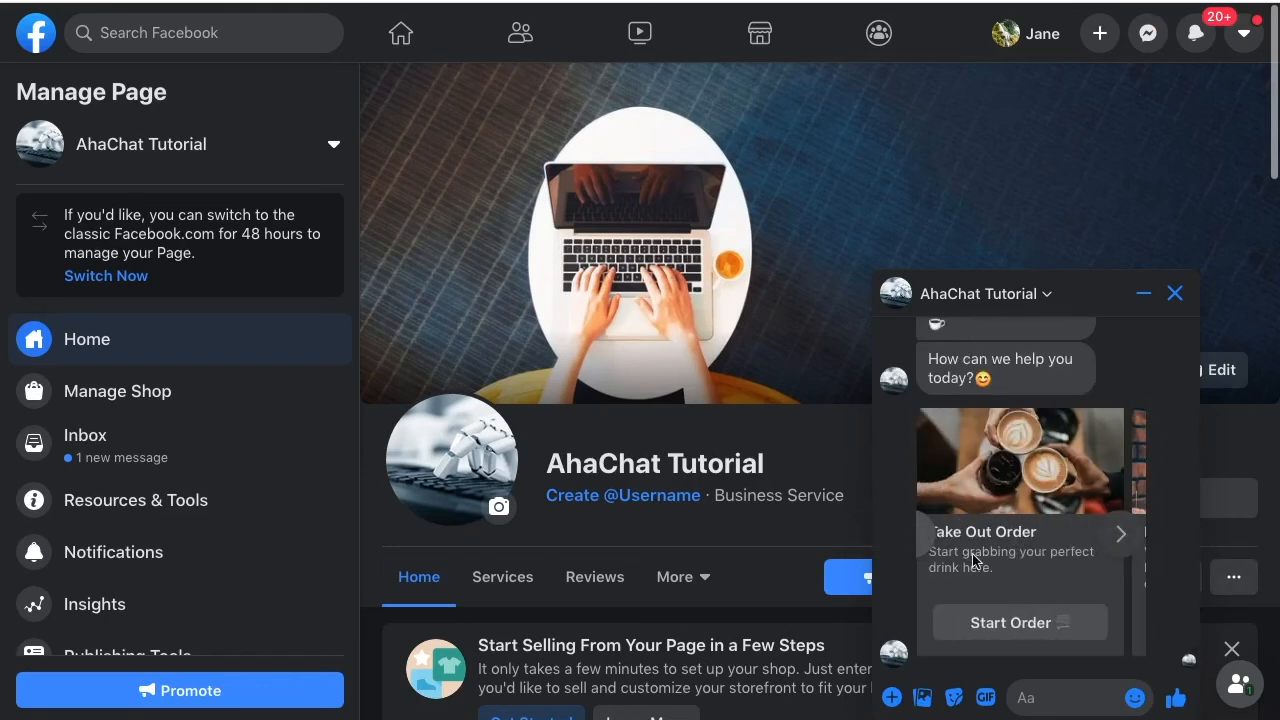
left_click(1010, 623)
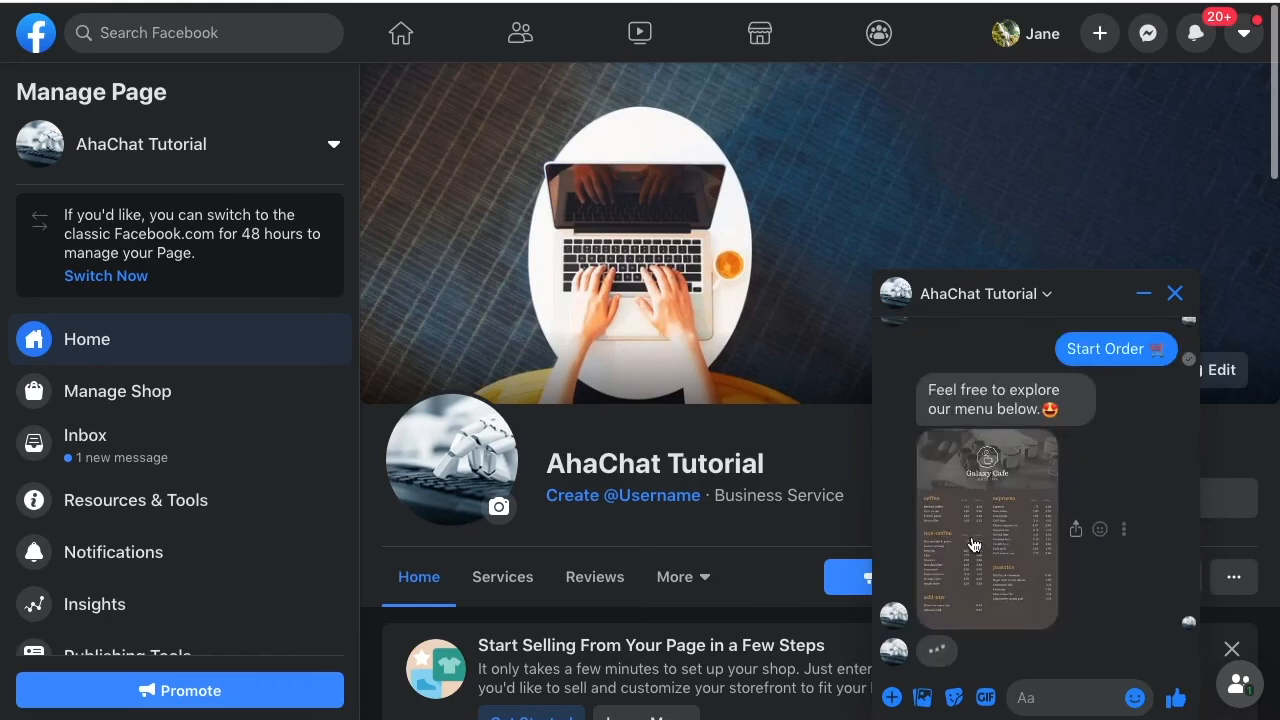
View the cafe menu image enlarged, close it and open the order form with Choose Order.
left_click(972, 544)
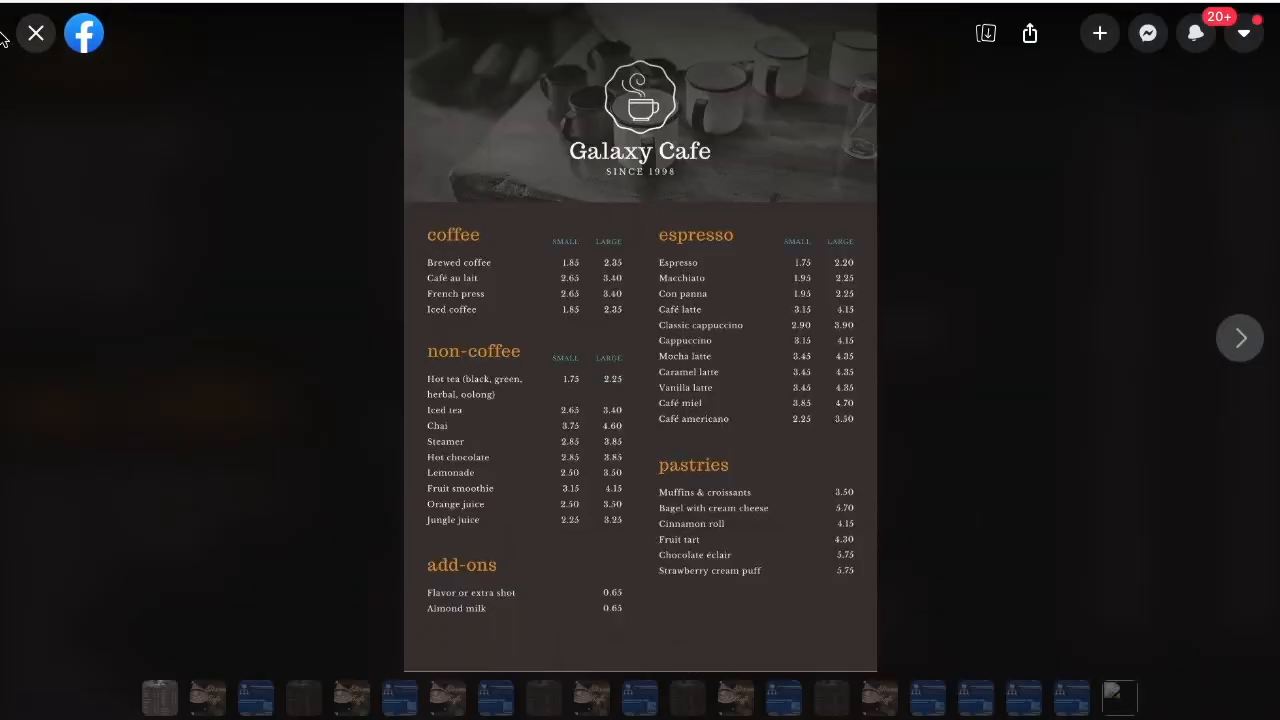
left_click(35, 40)
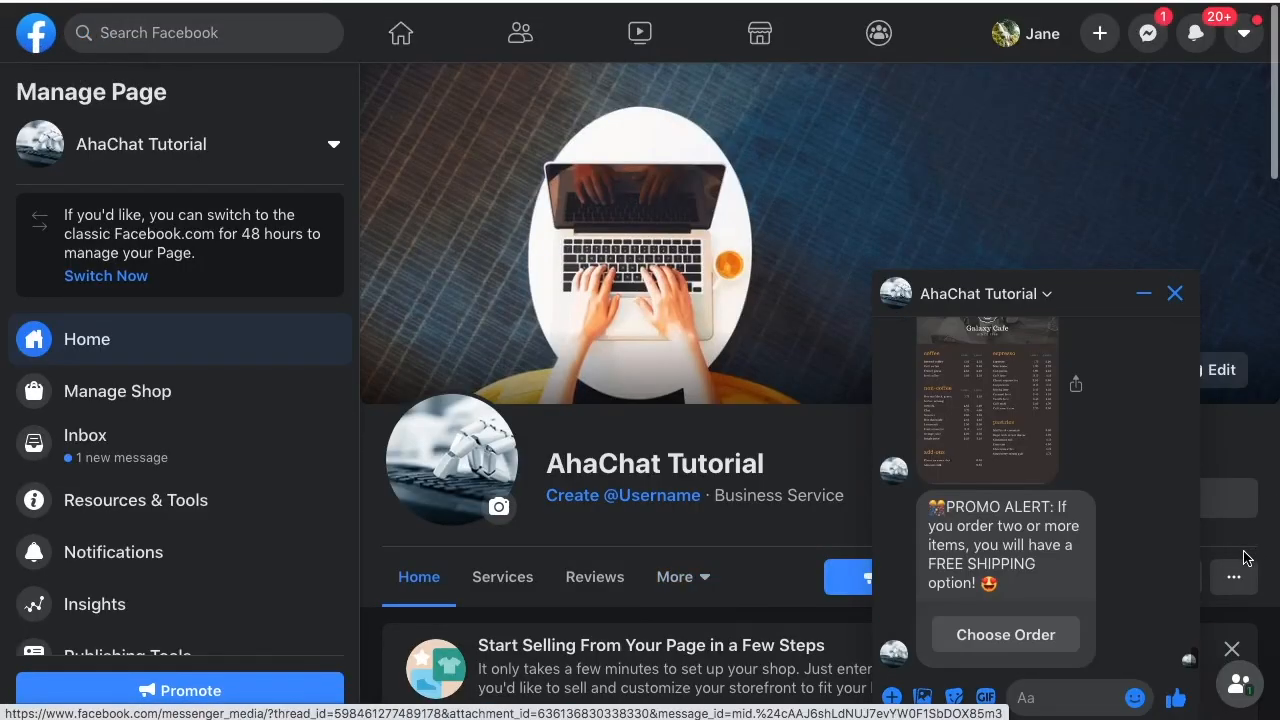
left_click(990, 634)
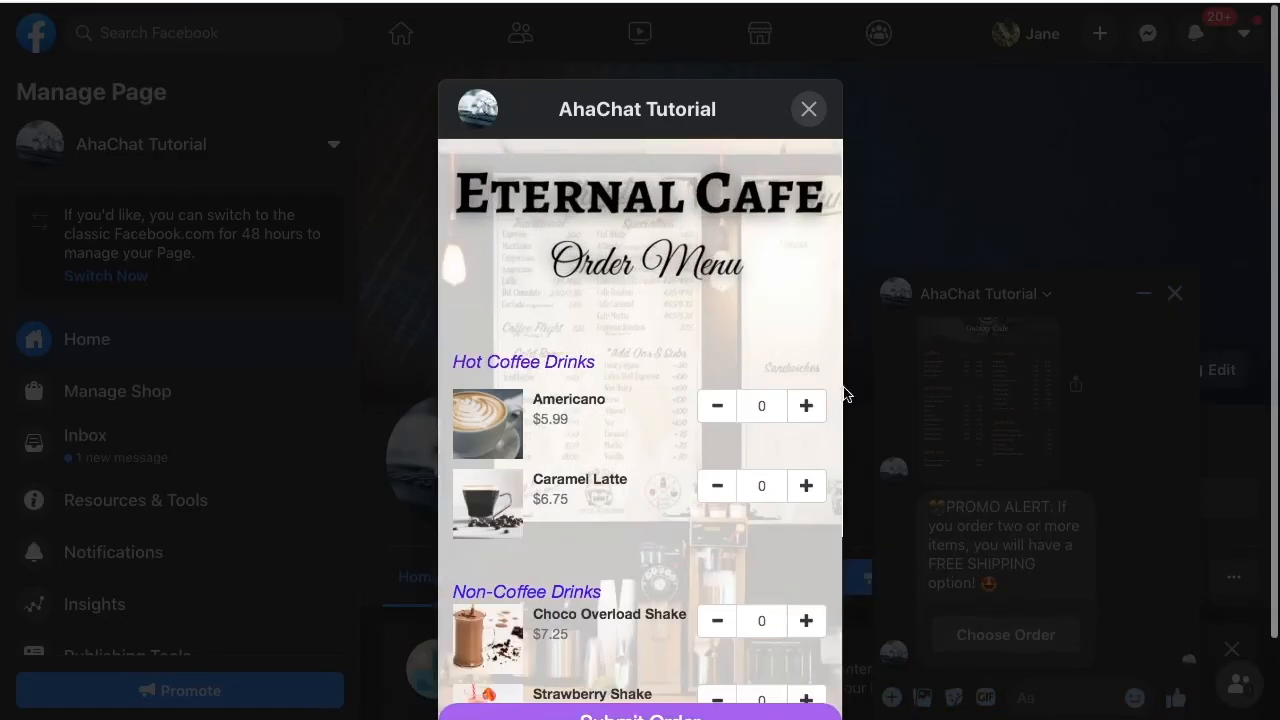
Set the order quantities to 1 Choco Overload Shake and 1 Strawberry Shake under Non-Coffee Drinks.
scroll(697, 418, "down", 5)
double_click(807, 312)
left_click(807, 312)
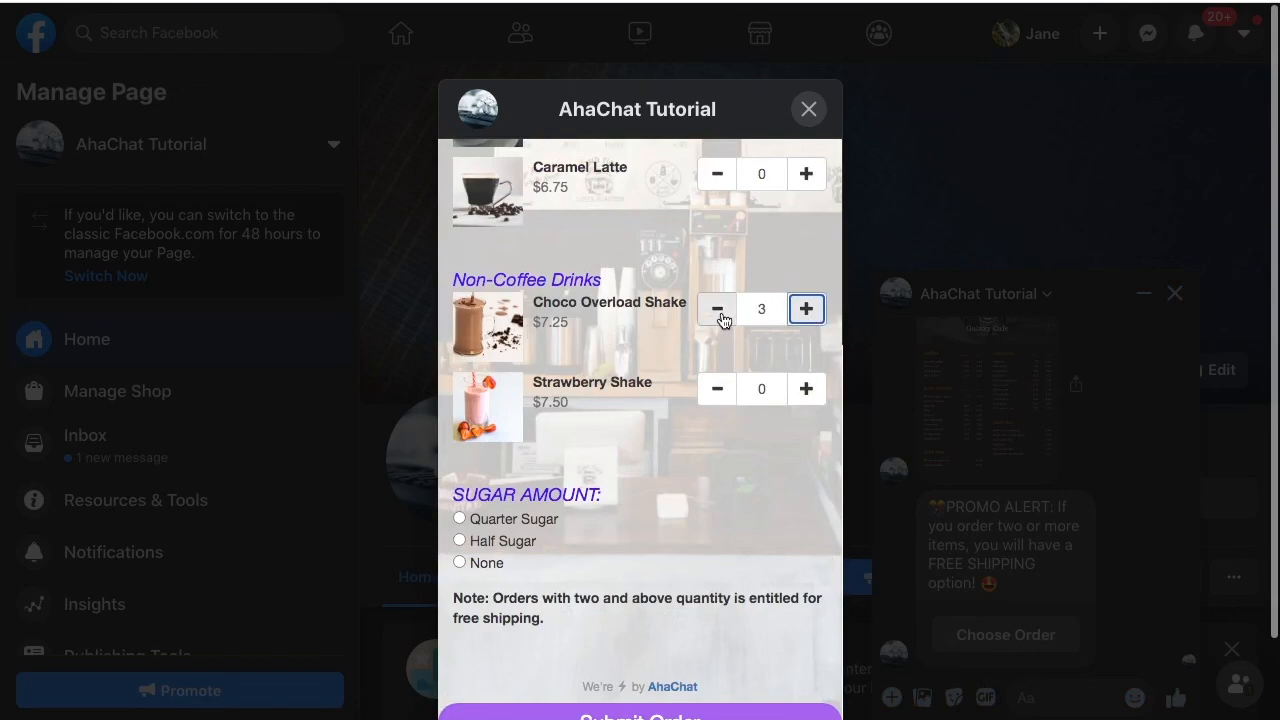
double_click(720, 315)
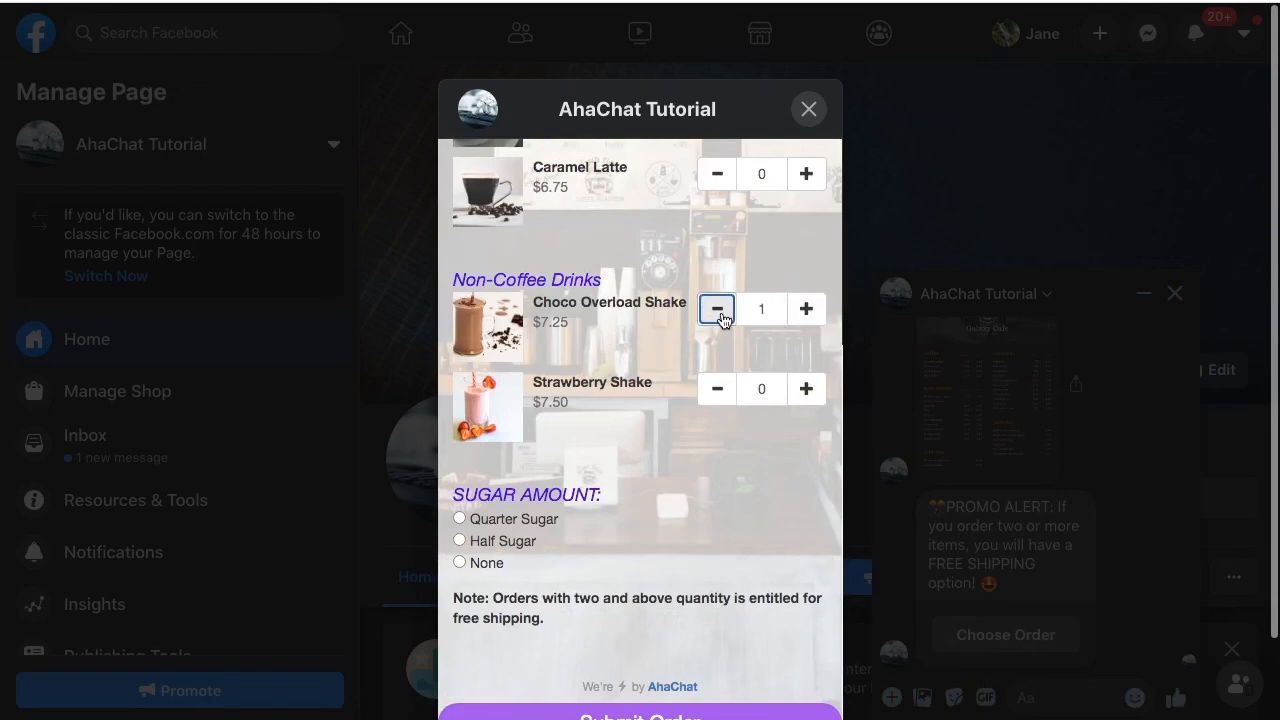
left_click(806, 392)
left_click(807, 312)
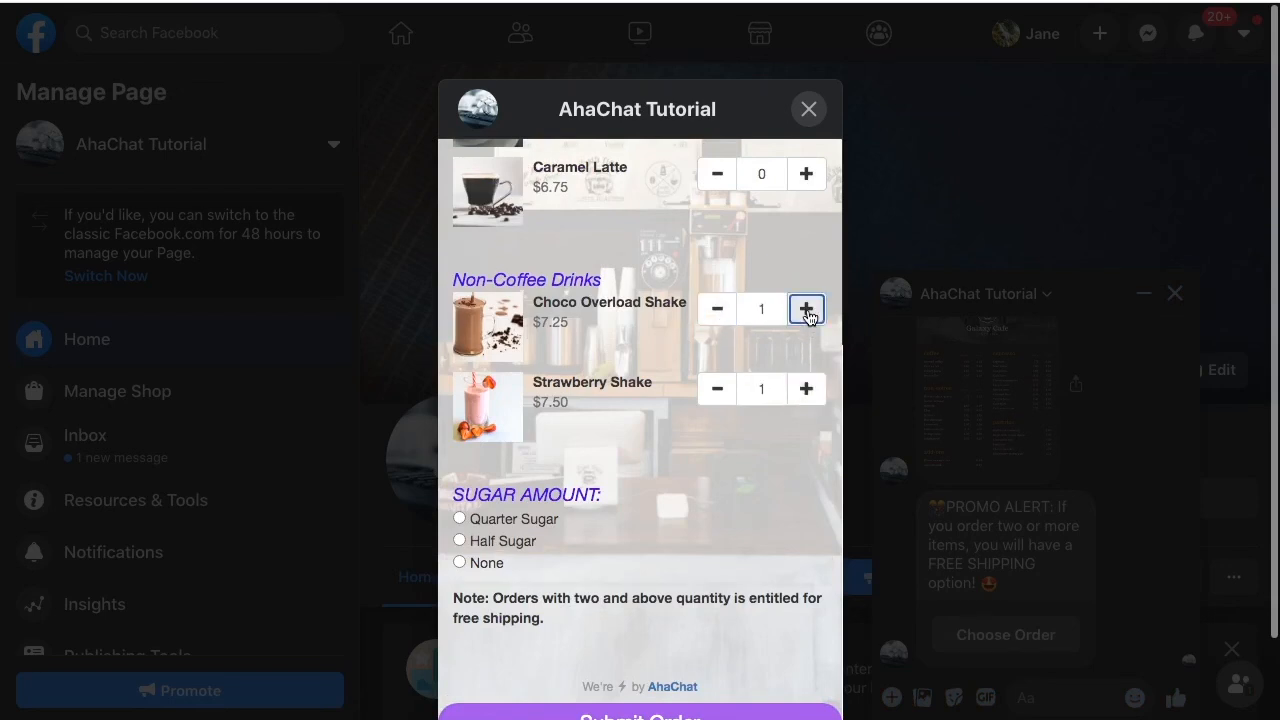
Choose Quarter Sugar as the sugar amount and submit the order.
left_click(460, 518)
scroll(734, 576, "down", 2)
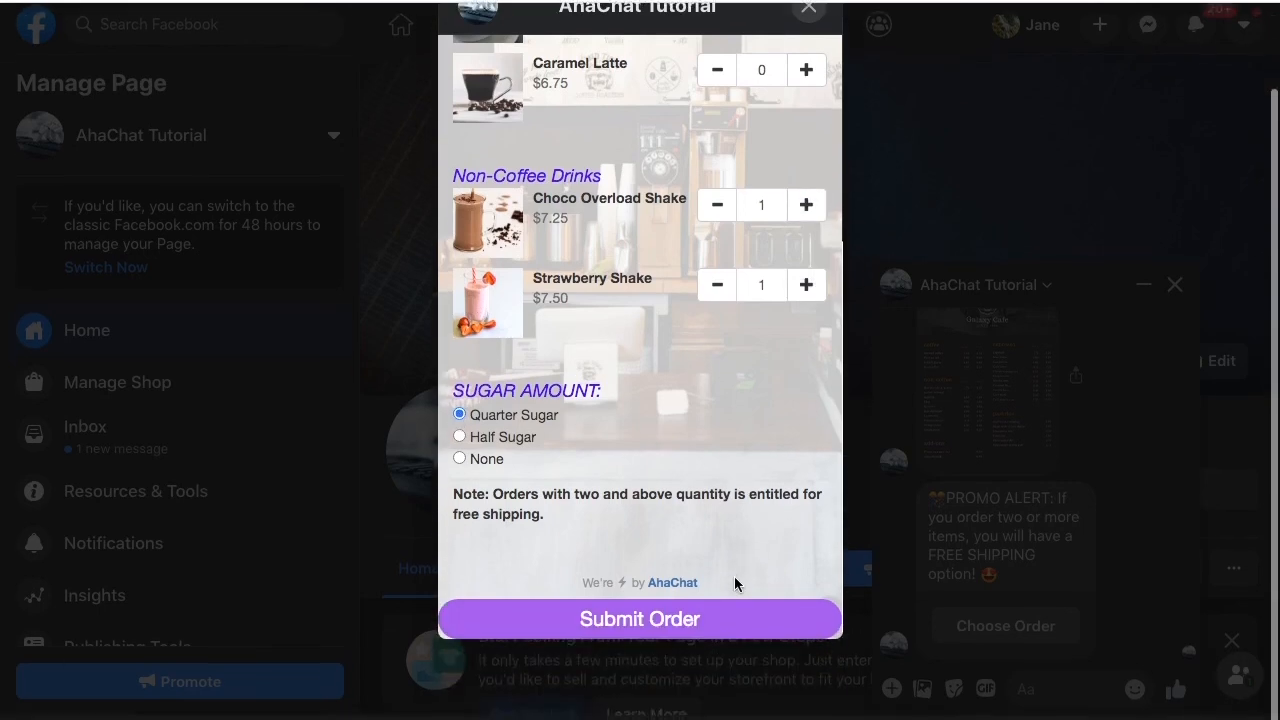
left_click(683, 630)
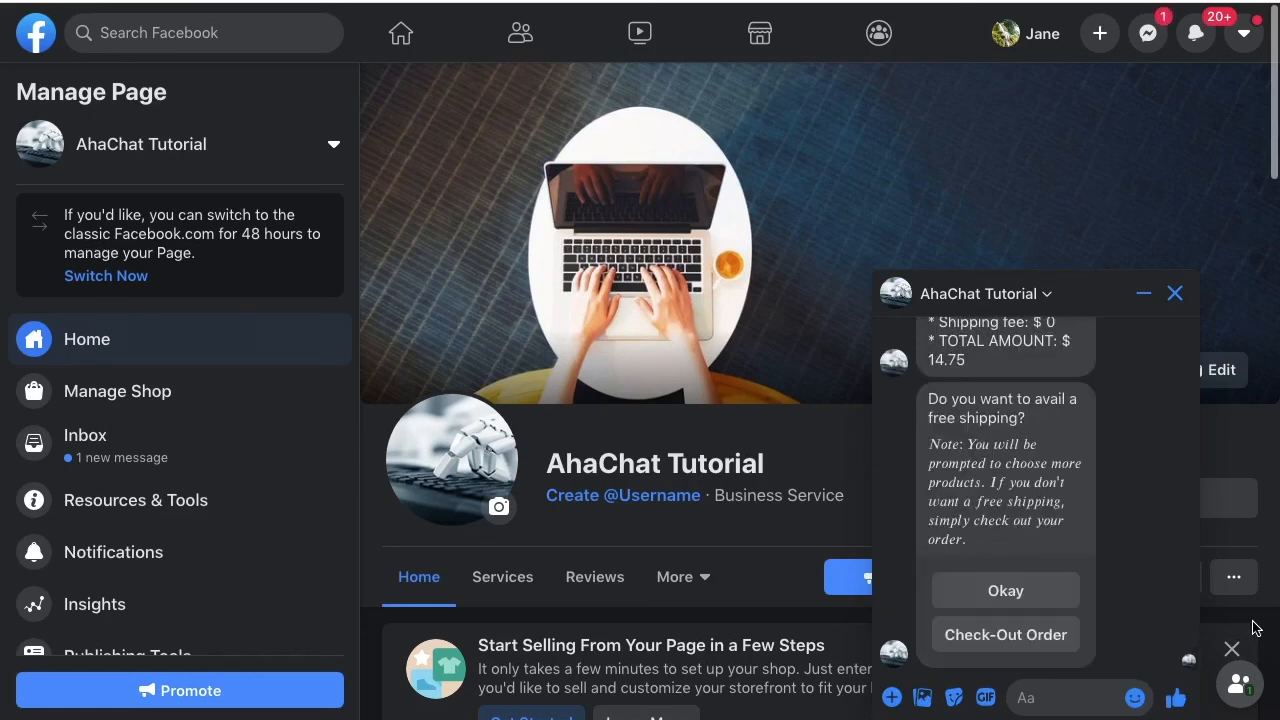
Check the itemised bill and free shipping message in the chat, and proceed with Check-Out Order.
scroll(1170, 520, "up", 3)
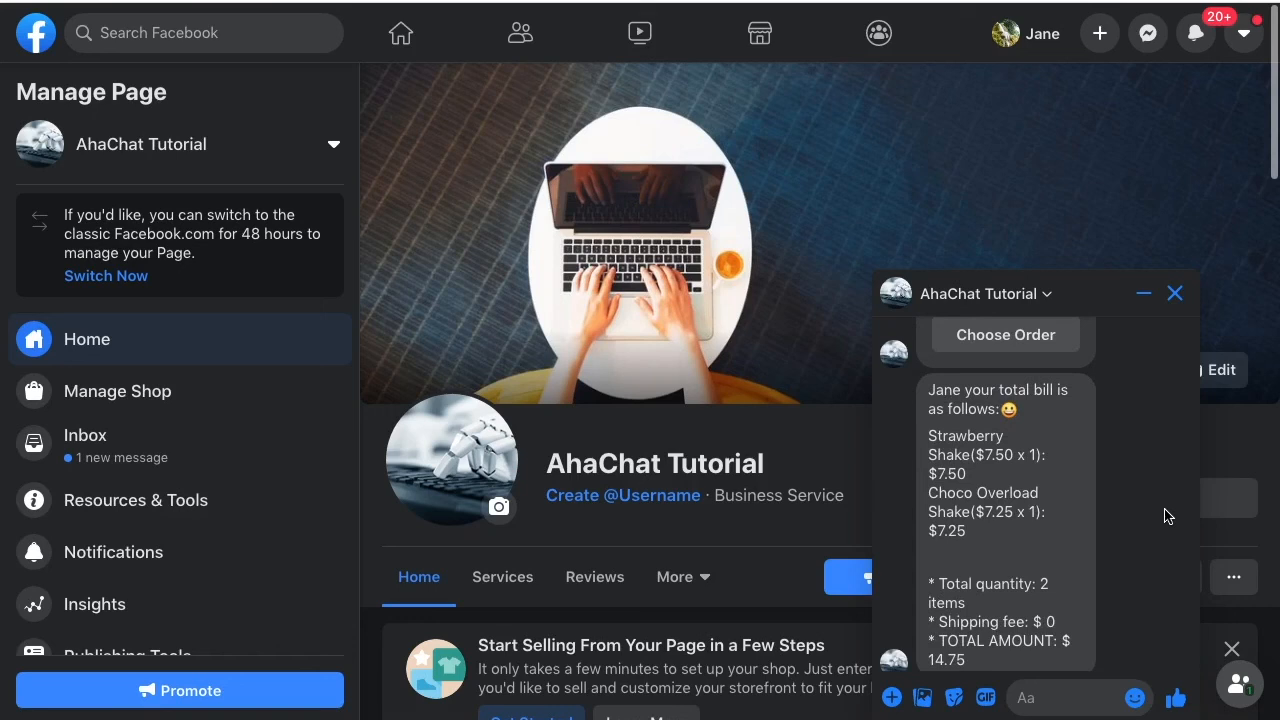
scroll(1164, 516, "down", 2)
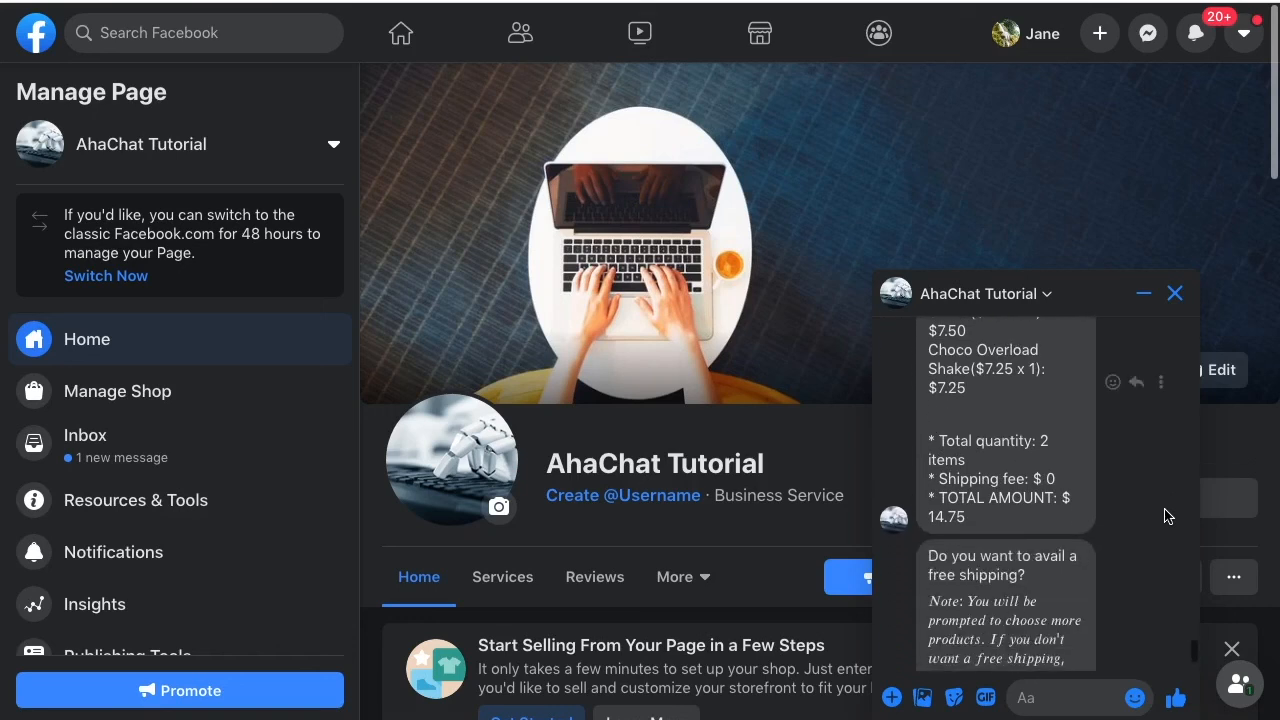
scroll(1164, 516, "down", 2)
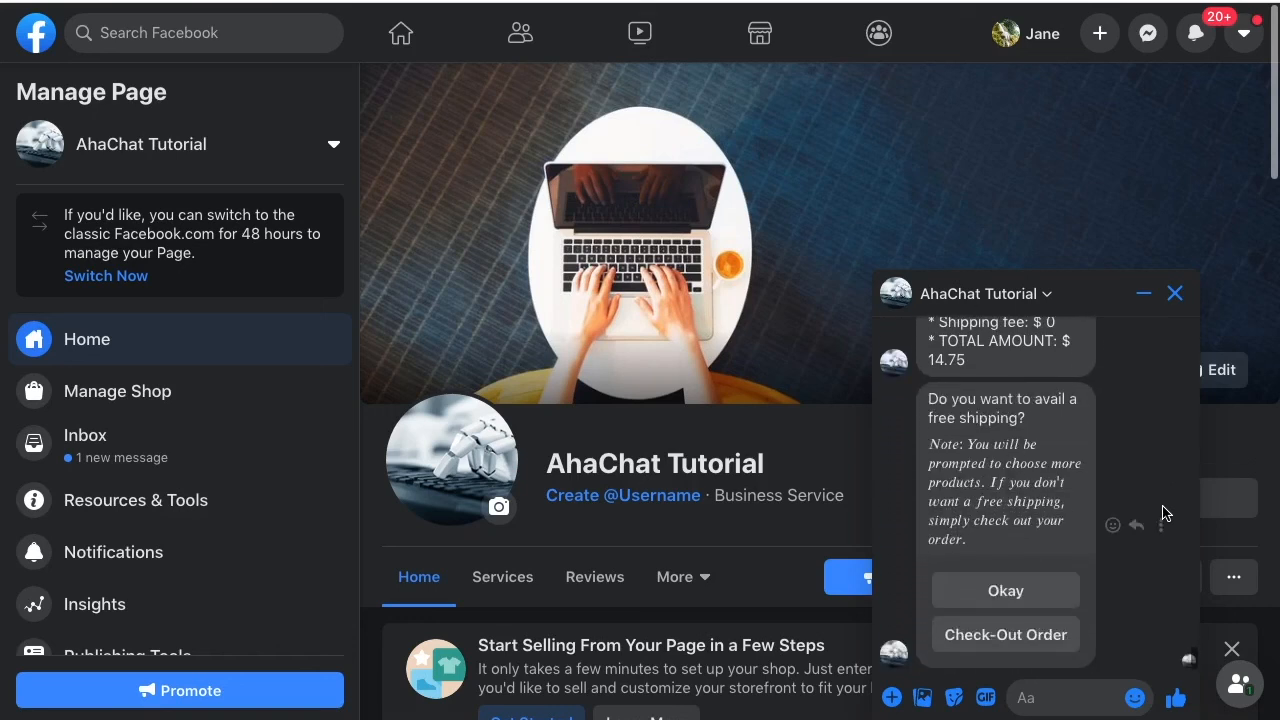
left_click(1046, 645)
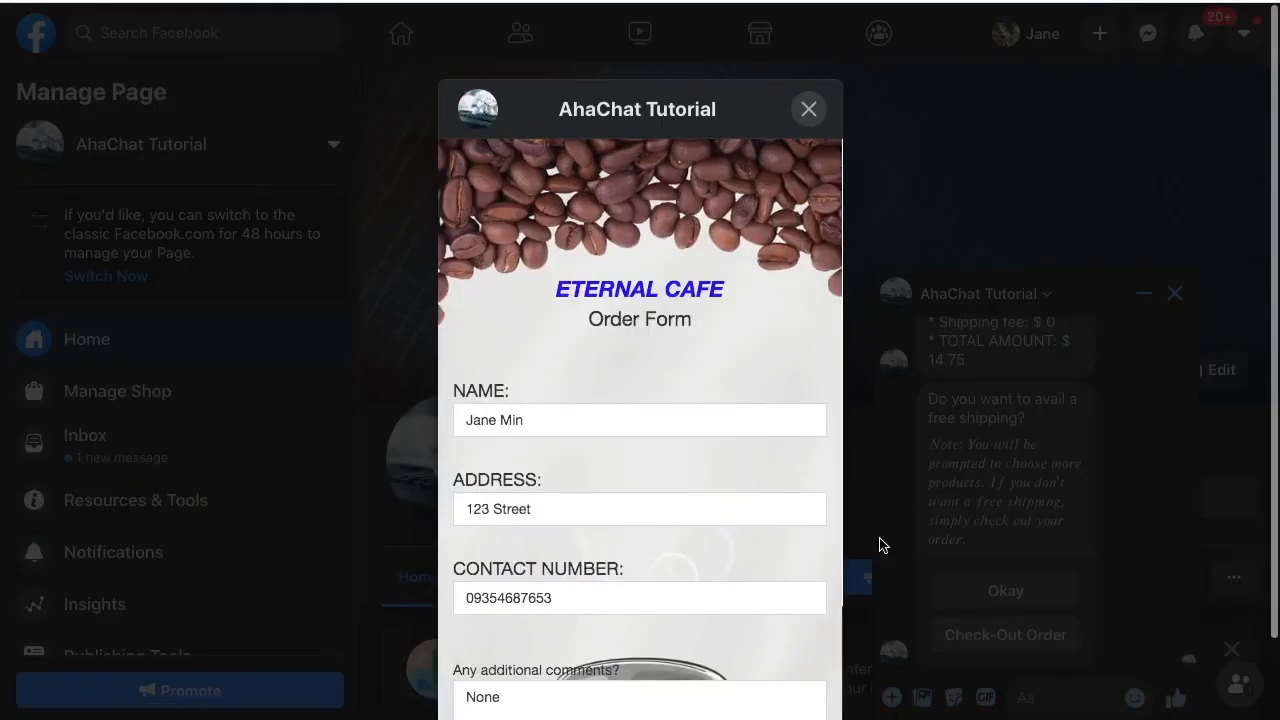
Check the prefilled name, address, contact number and comments in the Eternal Cafe order form and submit it.
scroll(651, 457, "down", 3)
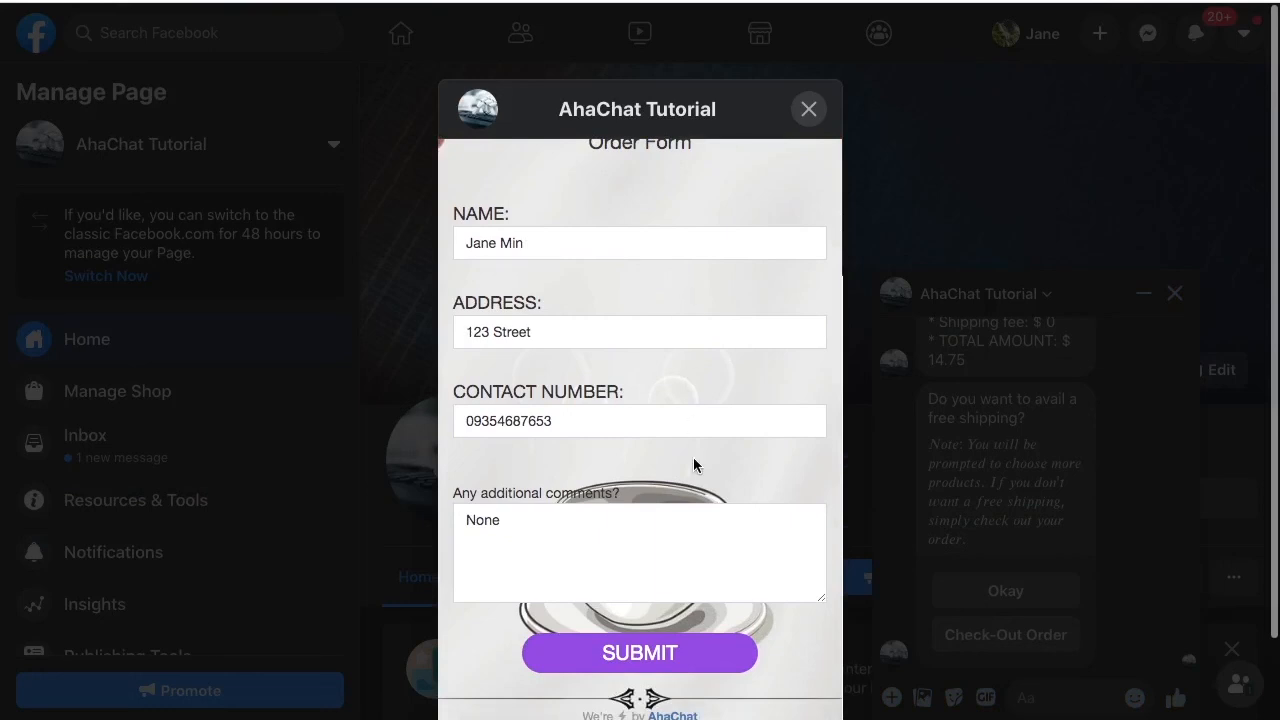
scroll(693, 465, "up", 2)
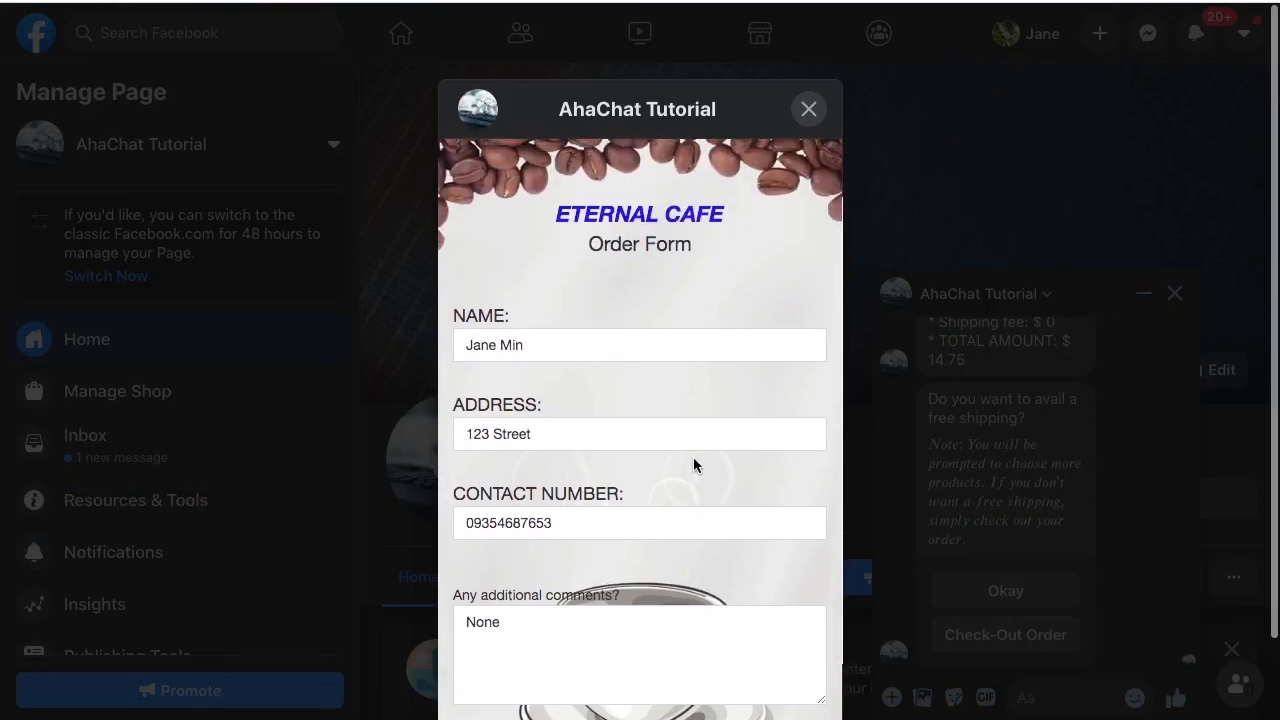
scroll(870, 518, "down", 2)
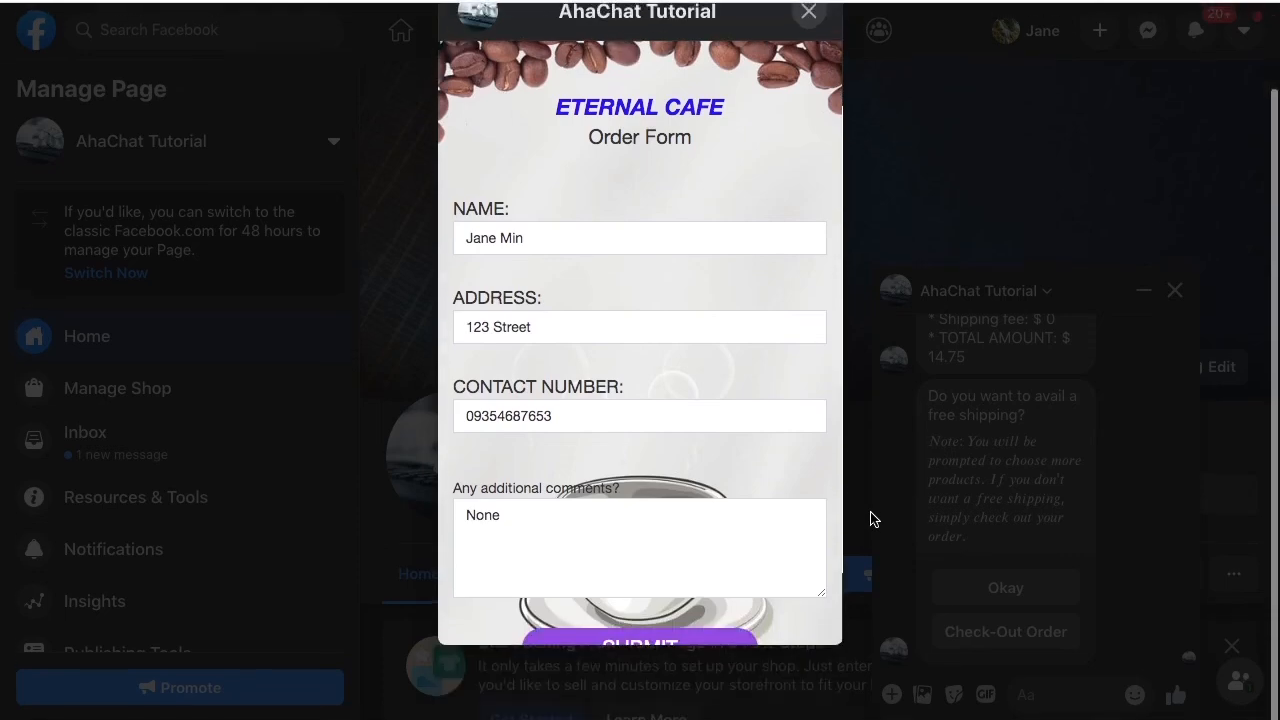
scroll(688, 598, "down", 2)
left_click(636, 568)
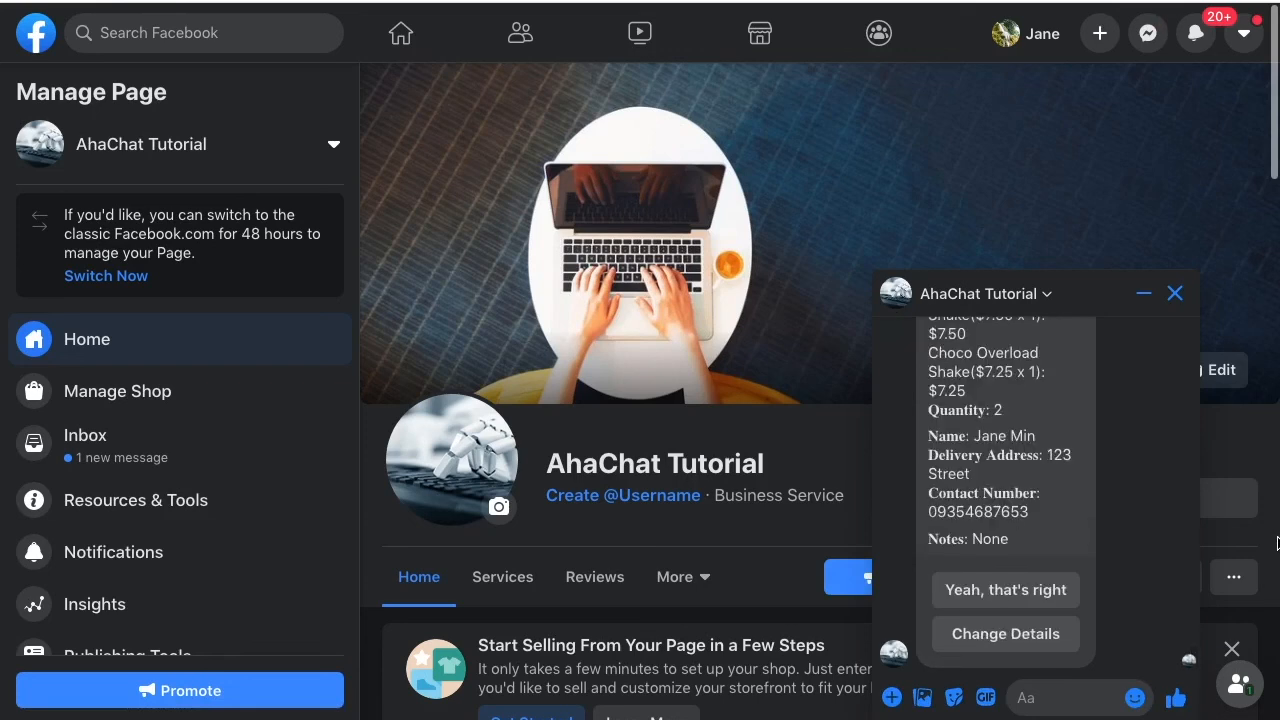
Check the order summary in the chat, confirm it with Yeah, that's right, and answer the thank-you message with Okay.
scroll(1114, 509, "up", 2)
scroll(1103, 520, "down", 2)
left_click(1052, 604)
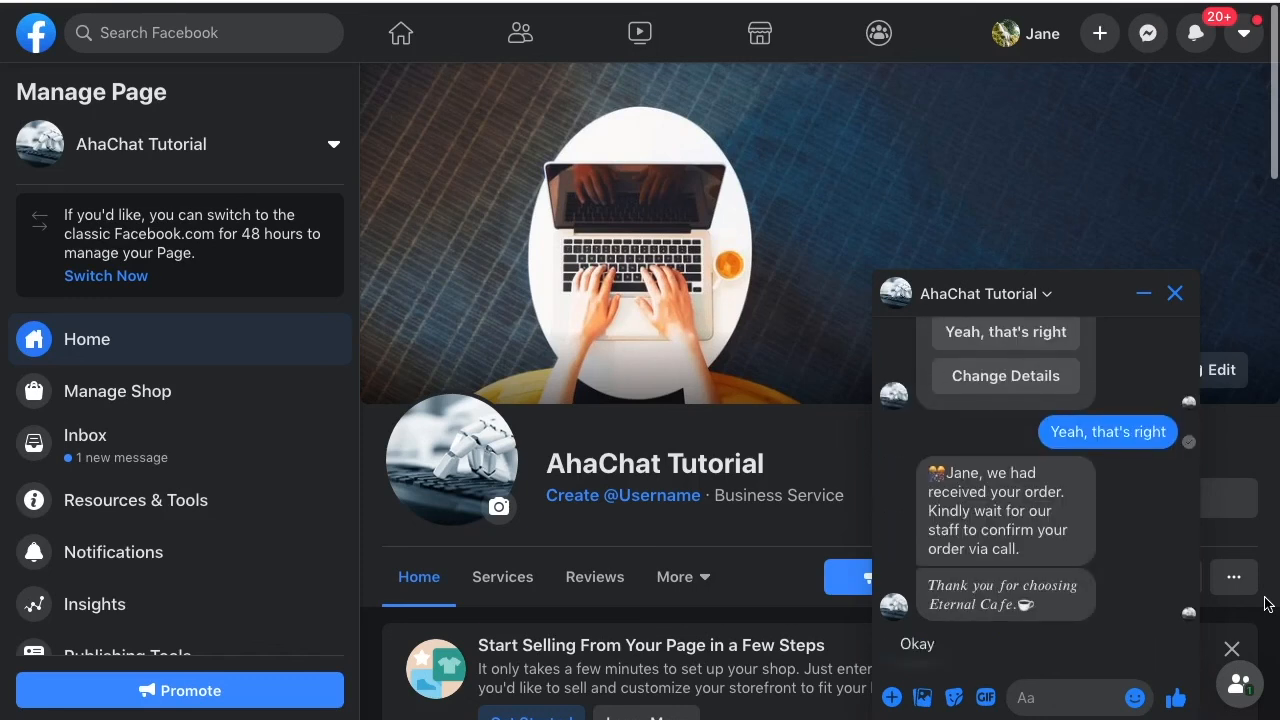
left_click(922, 648)
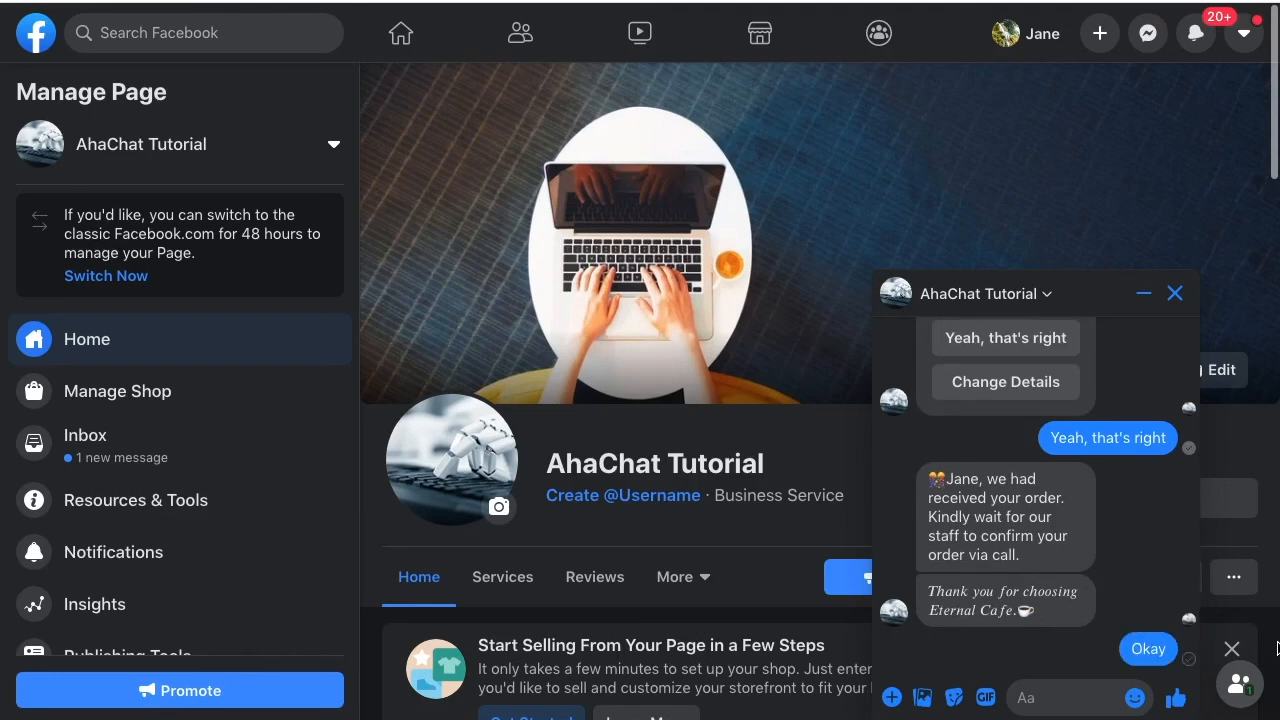